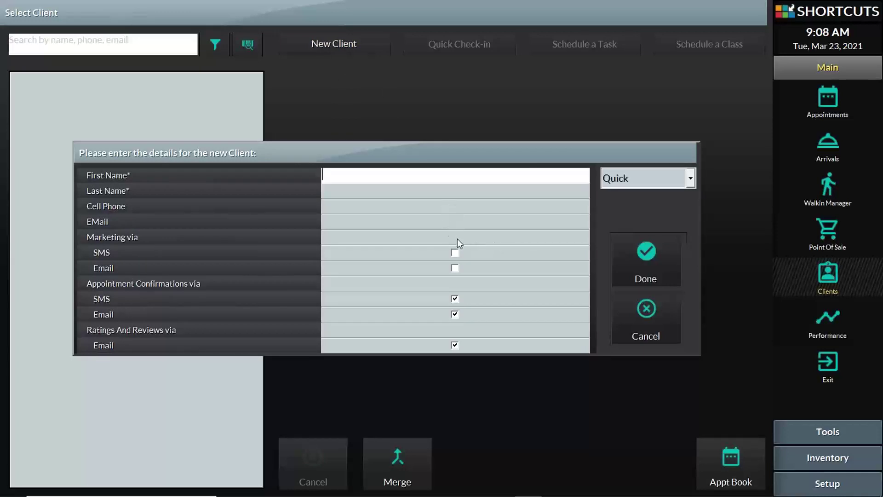
Set the new client's marketing consent to email only, leaving SMS unselected.
left_click(455, 253)
left_click(455, 267)
left_click(455, 253)
left_click(455, 268)
left_click(455, 268)
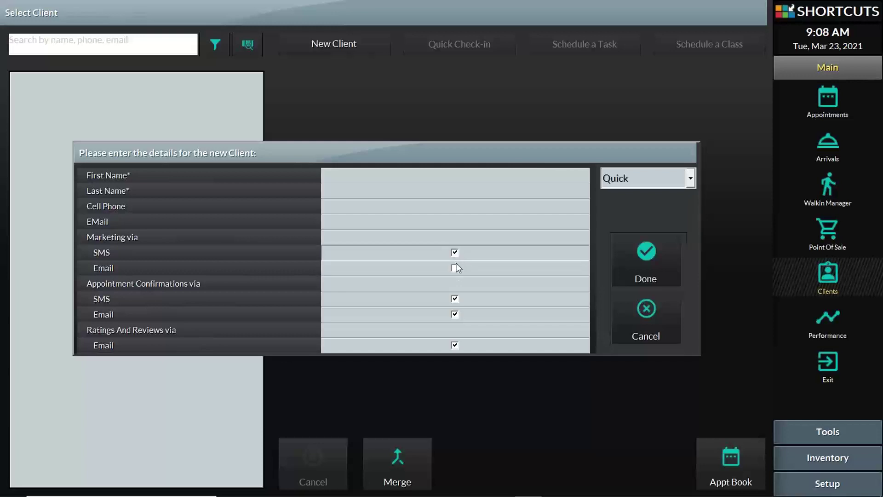
left_click(455, 272)
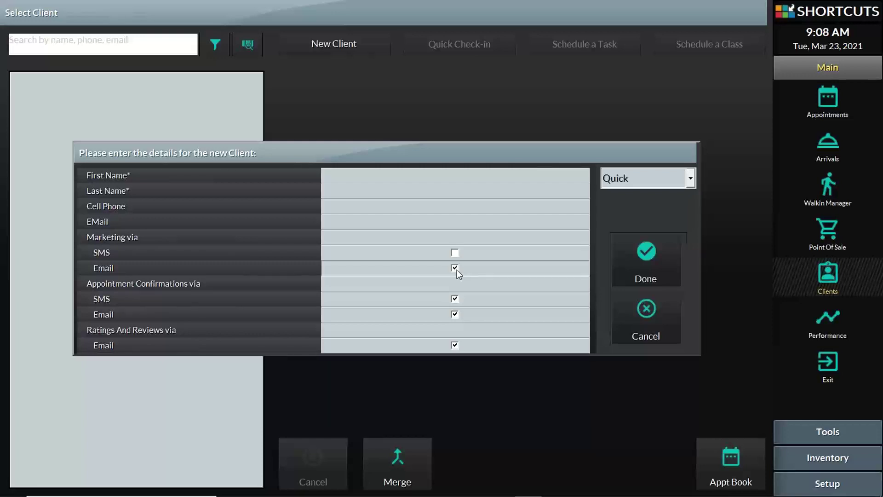
Set the new client's appointment confirmations to email only and discard the new client form.
left_click(453, 314)
left_click(457, 302)
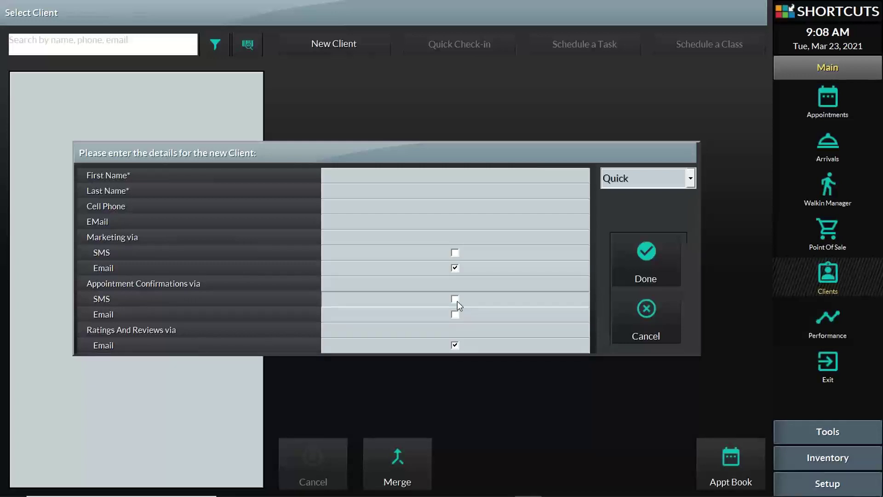
left_click(458, 315)
left_click(457, 299)
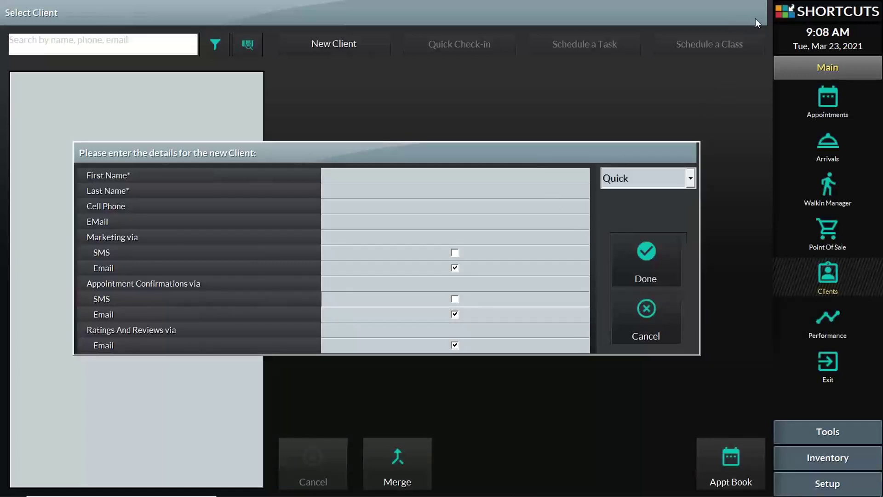
left_click(658, 301)
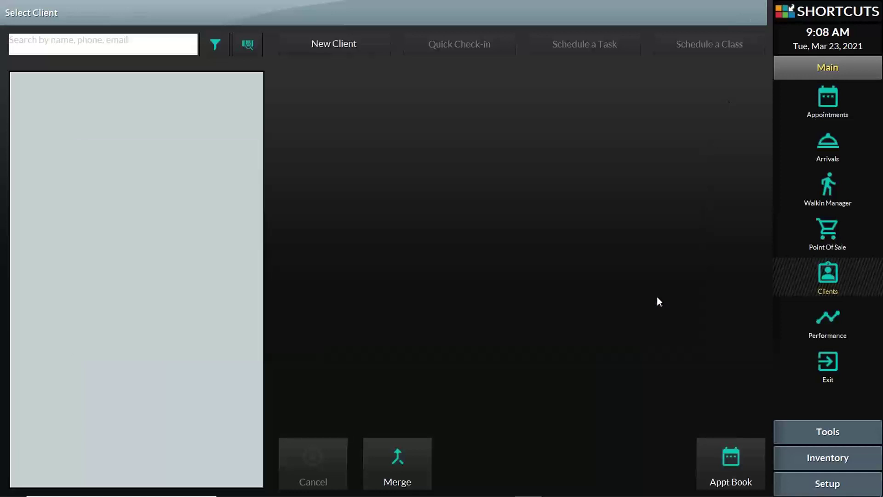
Open the client settings in the general section of the setup configuration.
left_click(844, 482)
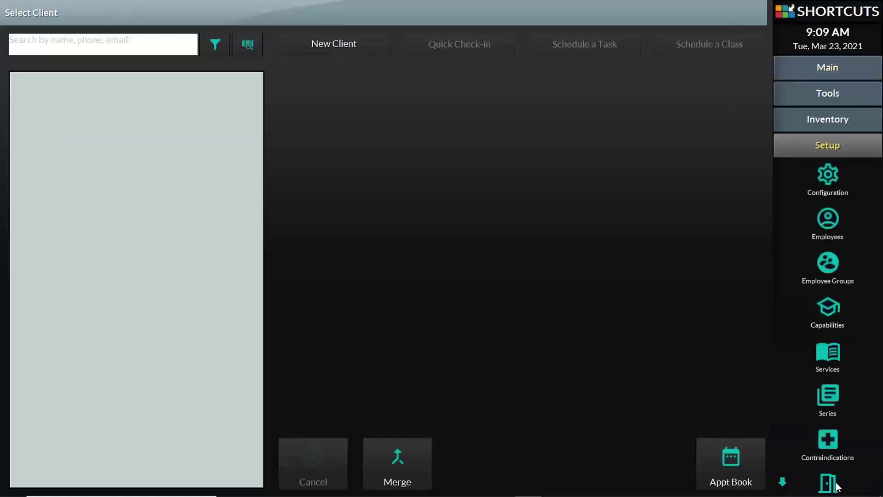
left_click(840, 181)
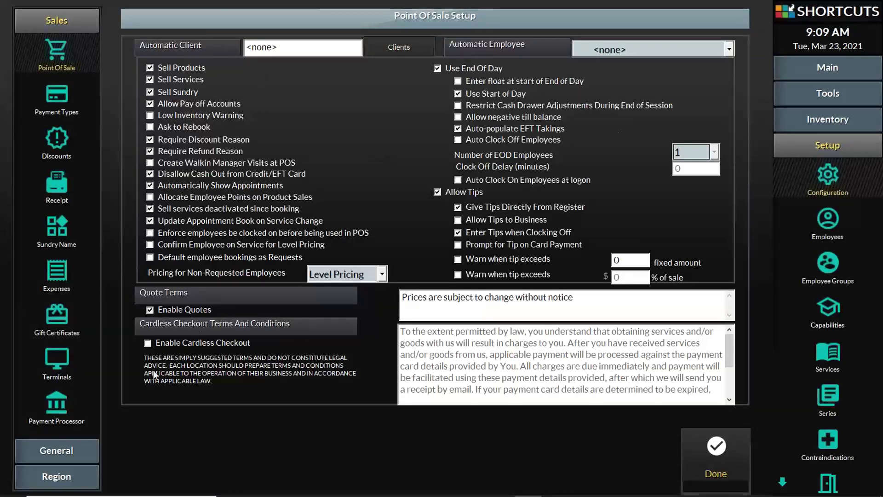
left_click(81, 449)
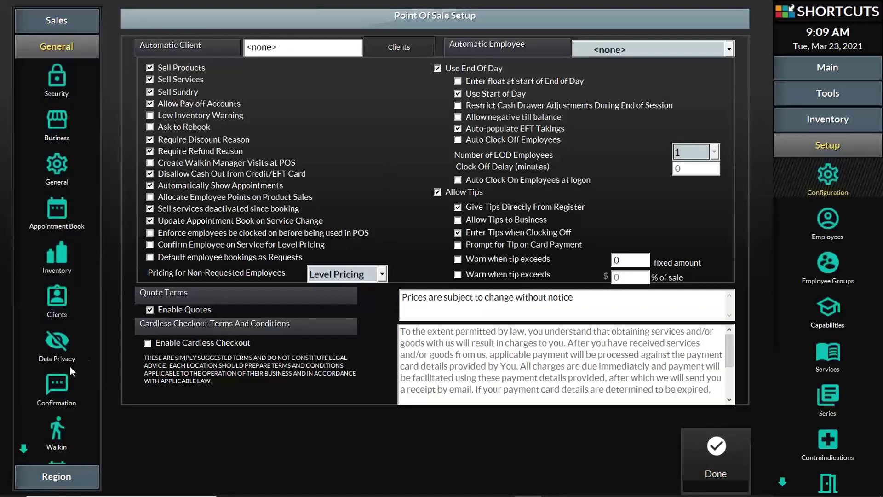
left_click(64, 294)
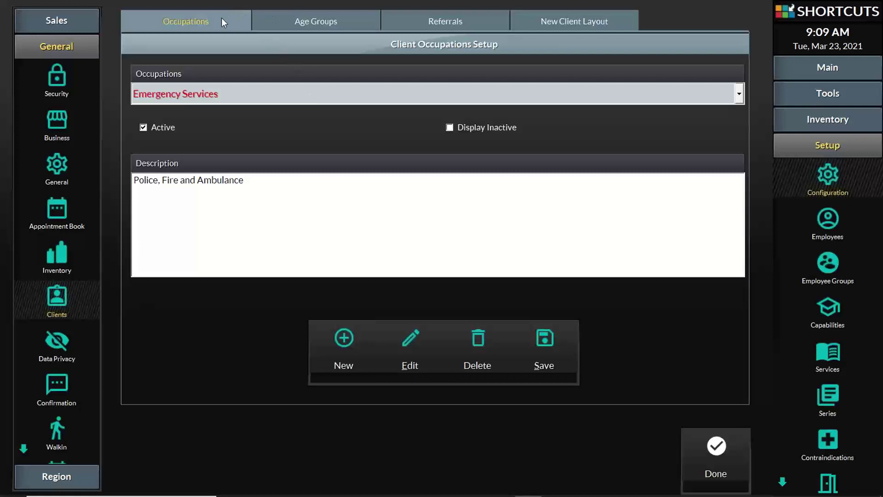
Review the client age groups, the referrals and the list of available occupations.
left_click(302, 22)
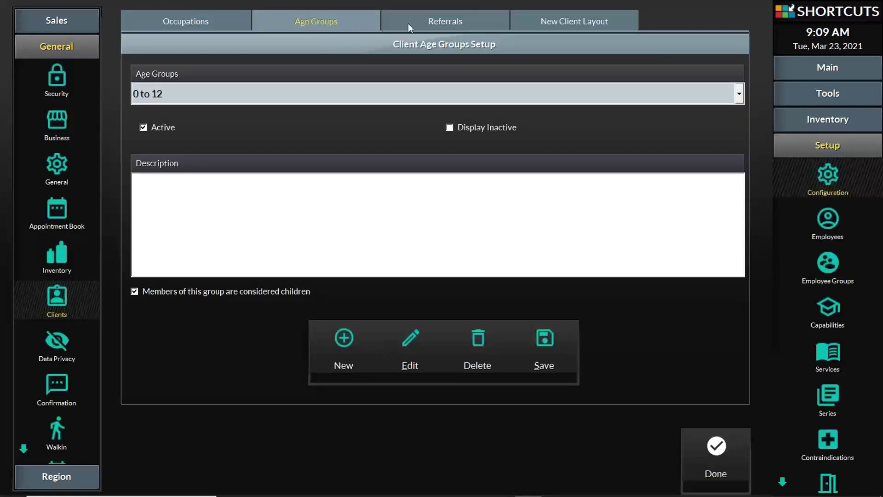
left_click(428, 26)
left_click(225, 15)
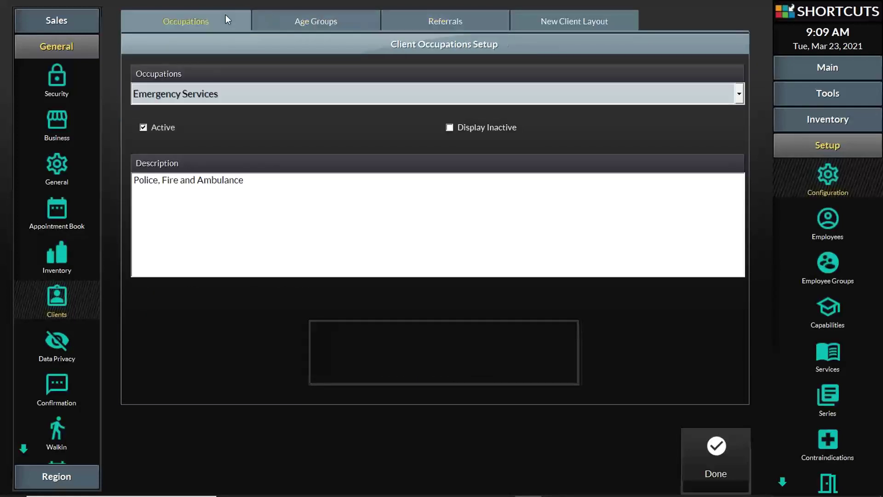
left_click(272, 99)
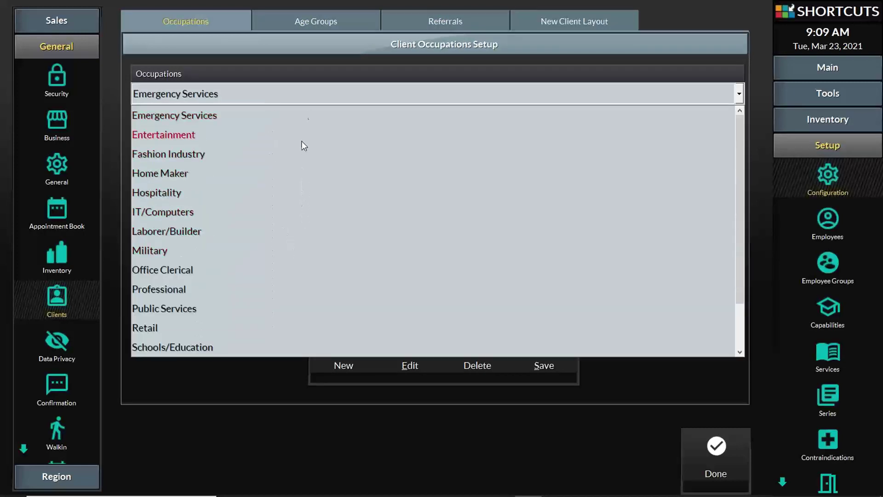
In the new client layout, move EMail below Referral Method and then Referral Method directly below City.
left_click(549, 20)
left_click(549, 19)
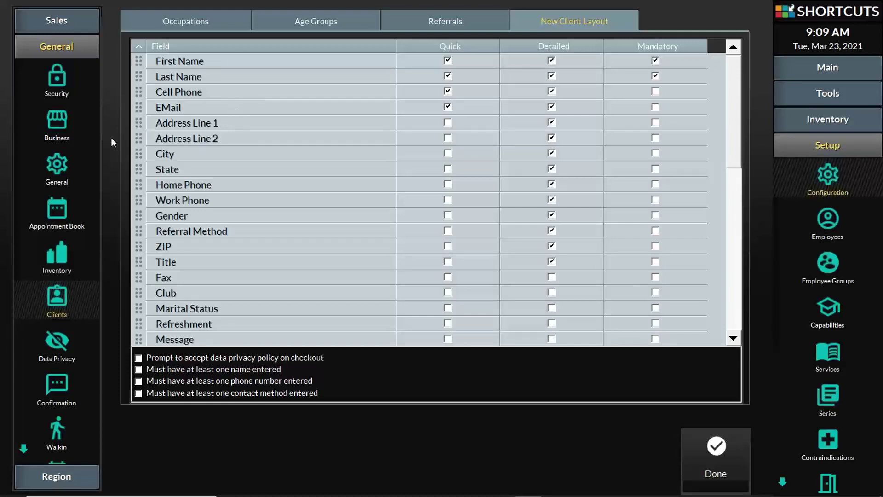
left_click(138, 110)
left_click_drag(136, 186, 141, 237)
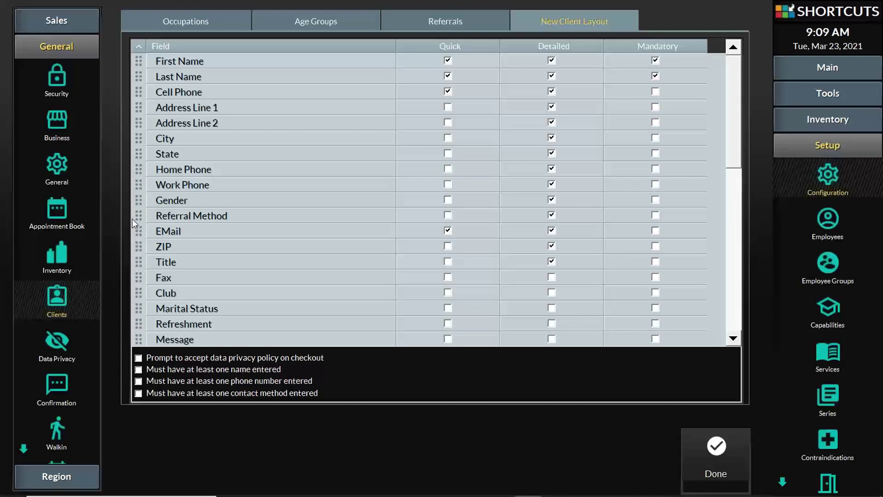
left_click_drag(138, 215, 139, 141)
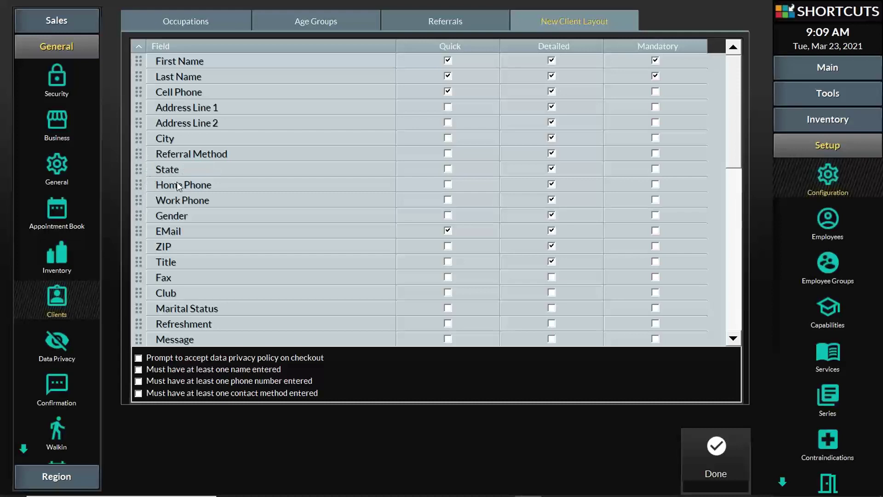
Check the rest of the layout fields and move EMail back directly below Cell Phone.
scroll(177, 182, "down", 9)
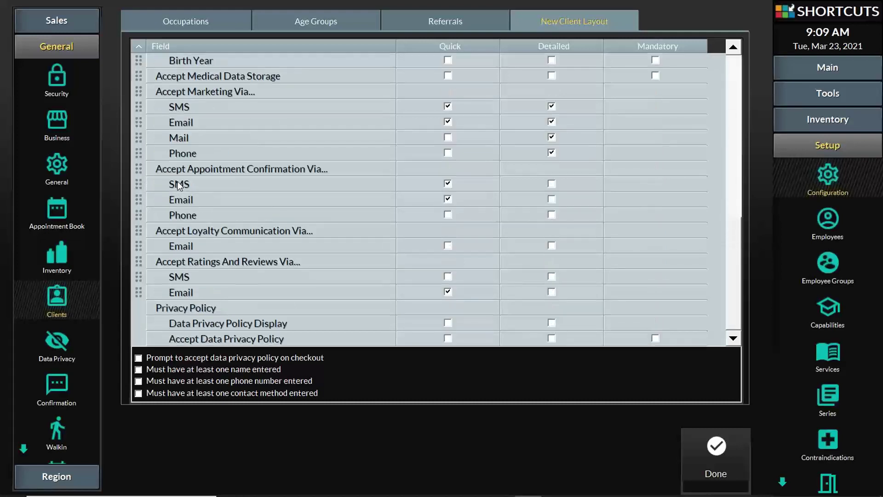
scroll(179, 184, "up", 9)
scroll(179, 184, "up", 3)
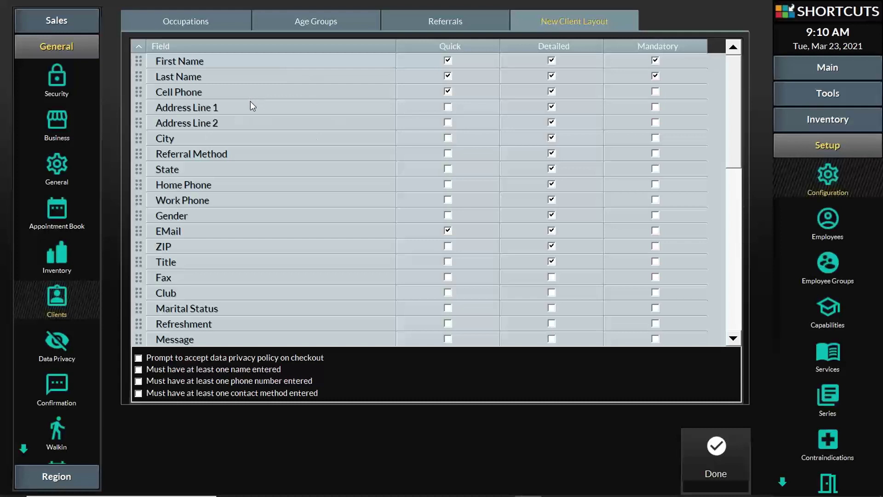
left_click_drag(138, 232, 139, 98)
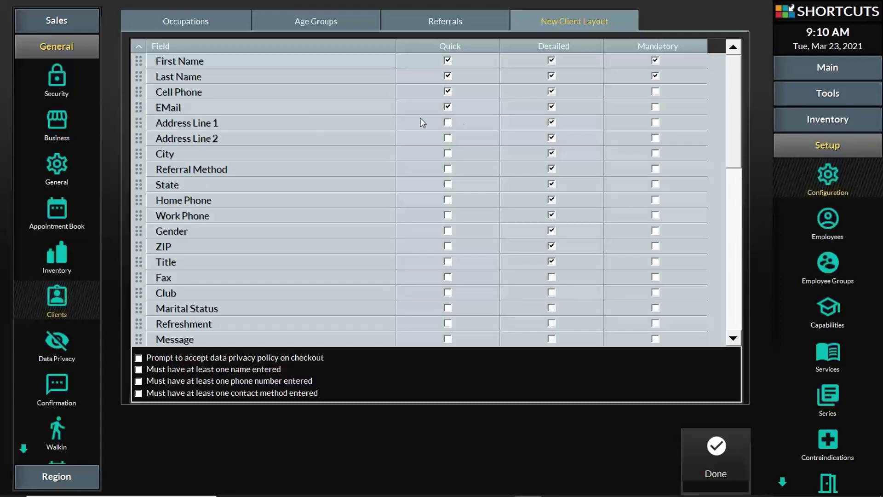
Toggle whether Address Line 1 and Address Line 2 are included in the quick new client form.
left_click(448, 122)
left_click(448, 123)
left_click(447, 138)
Try removing the SMS and Email options for marketing and appointment confirmation from the quick form, and restore them.
scroll(425, 188, "down", 9)
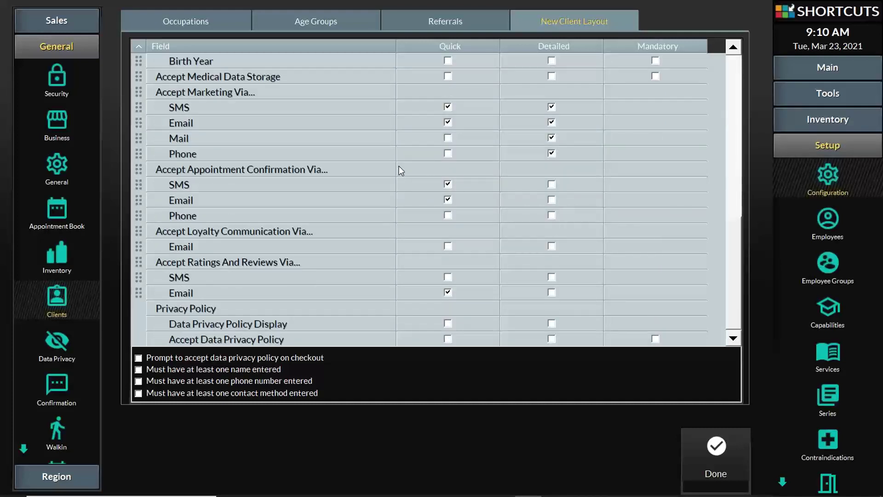
left_click(253, 91)
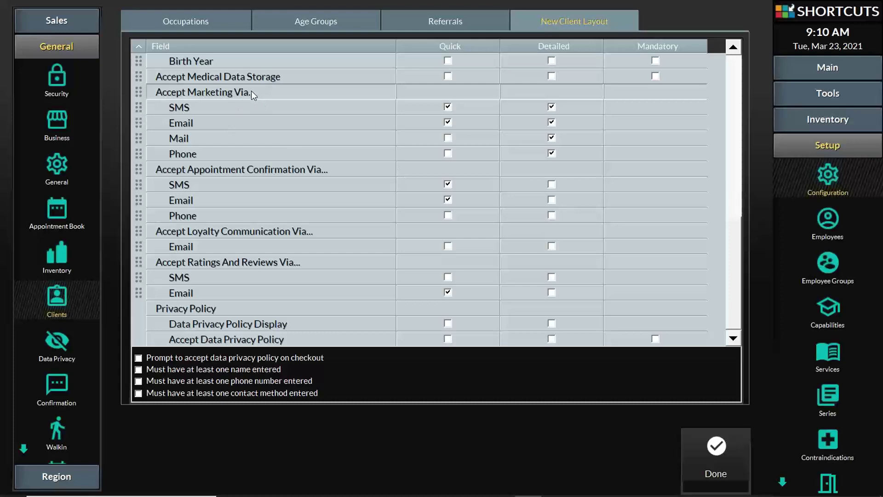
left_click(448, 106)
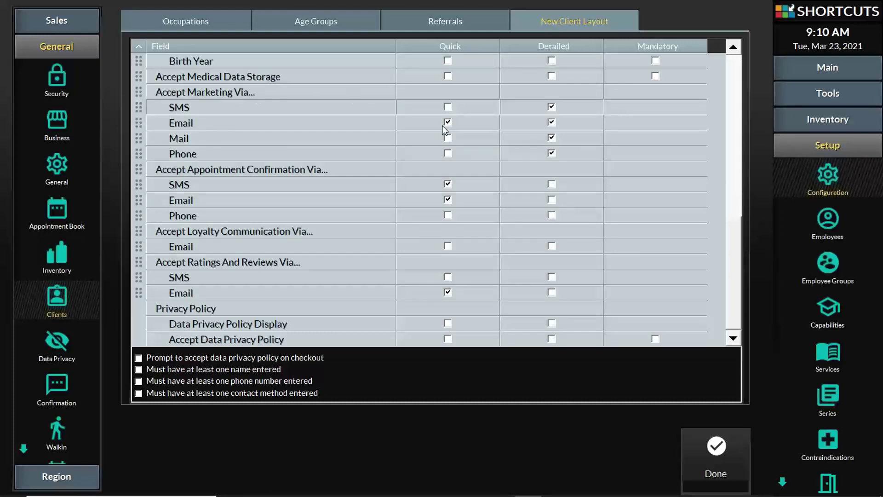
left_click(449, 122)
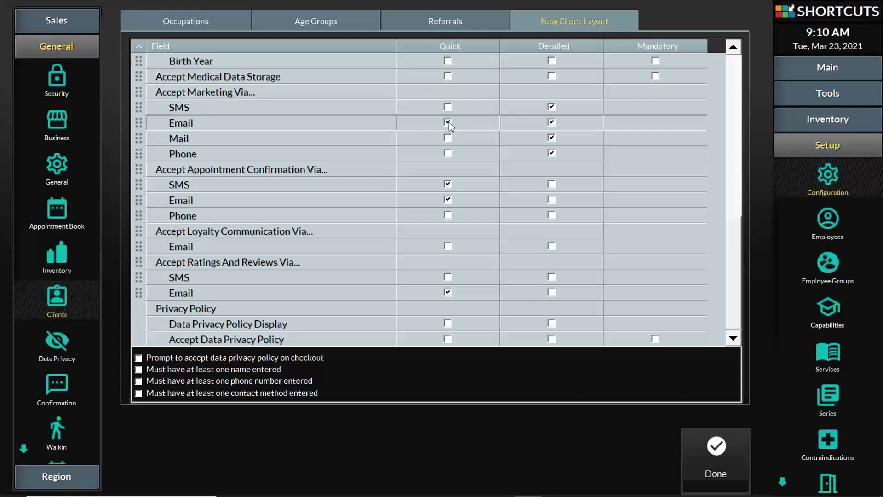
left_click(450, 106)
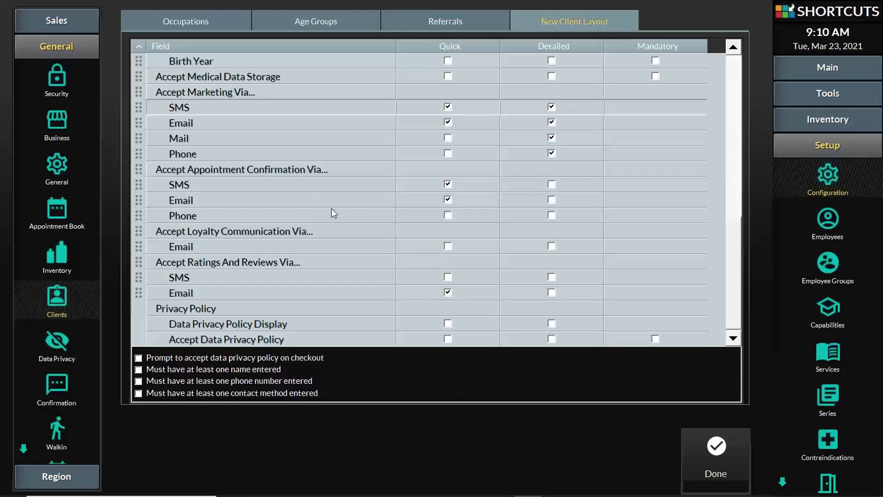
left_click(448, 199)
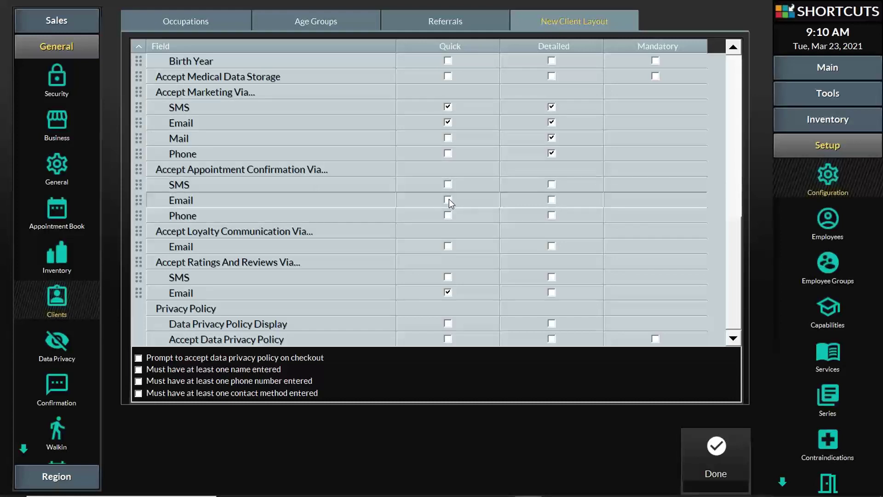
left_click(448, 200)
Close the client configuration, acknowledge the restart notice and open the discount reasons setup in the sales configuration.
left_click(726, 460)
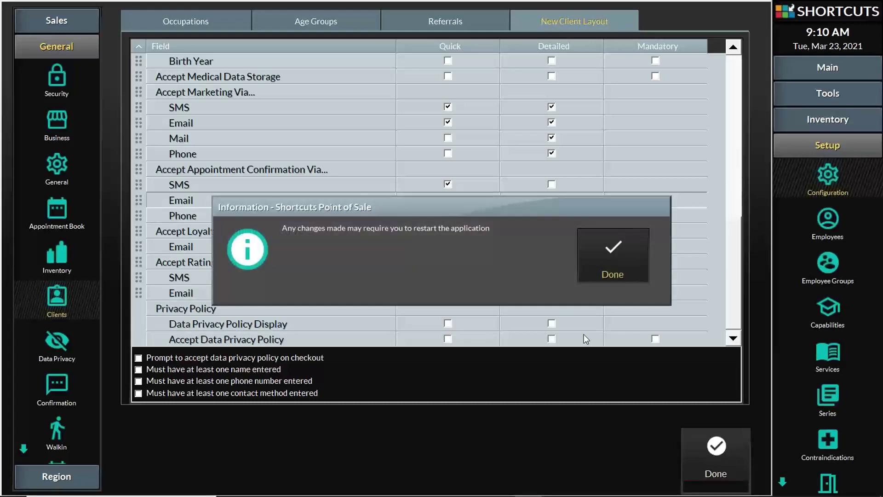
left_click(604, 271)
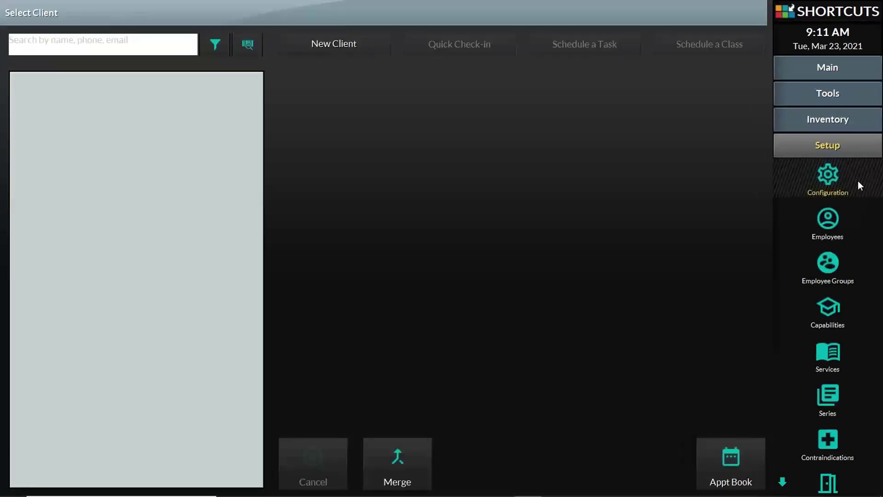
left_click(835, 171)
left_click(55, 138)
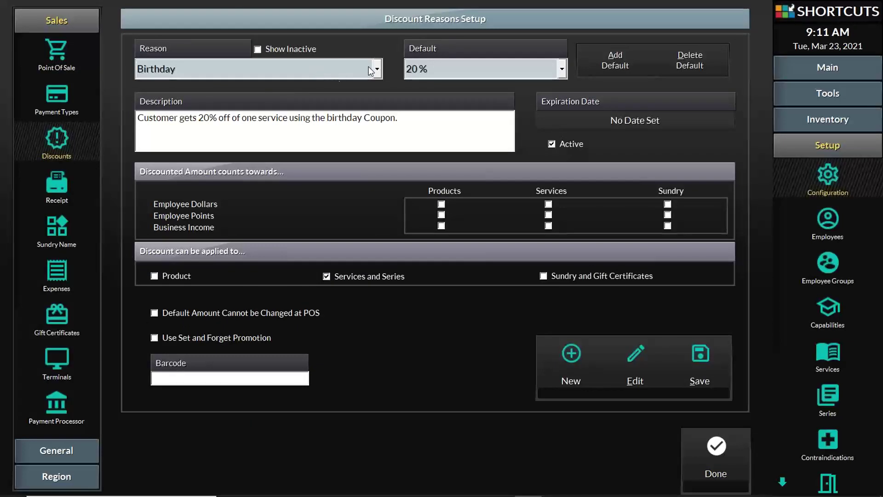
Review the list of discount reasons and the We Miss You discount's settings, and close the configuration.
left_click(377, 70)
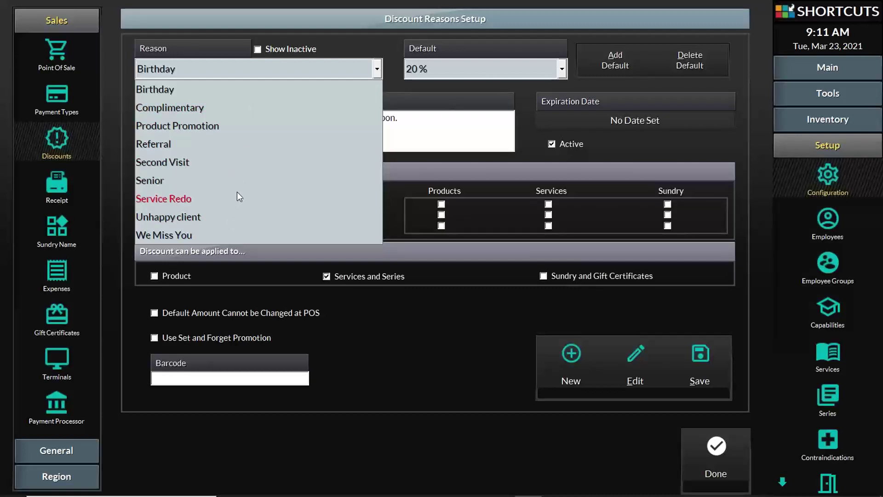
left_click(224, 236)
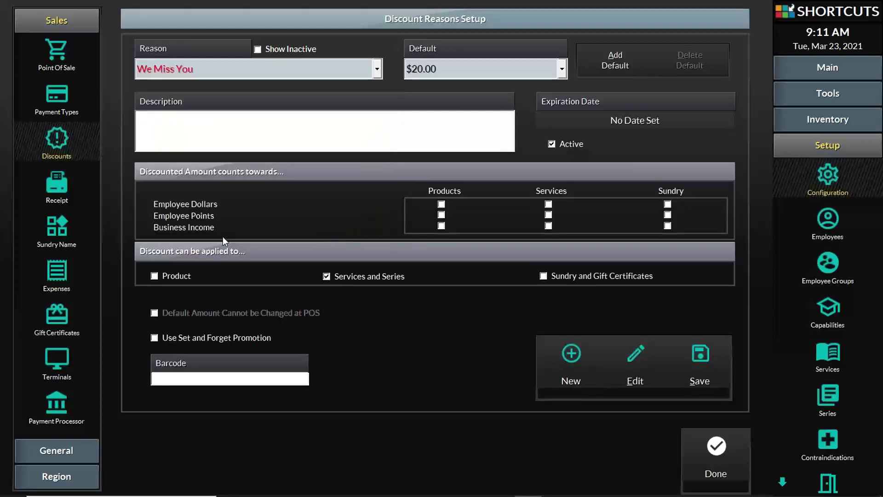
left_click(275, 73)
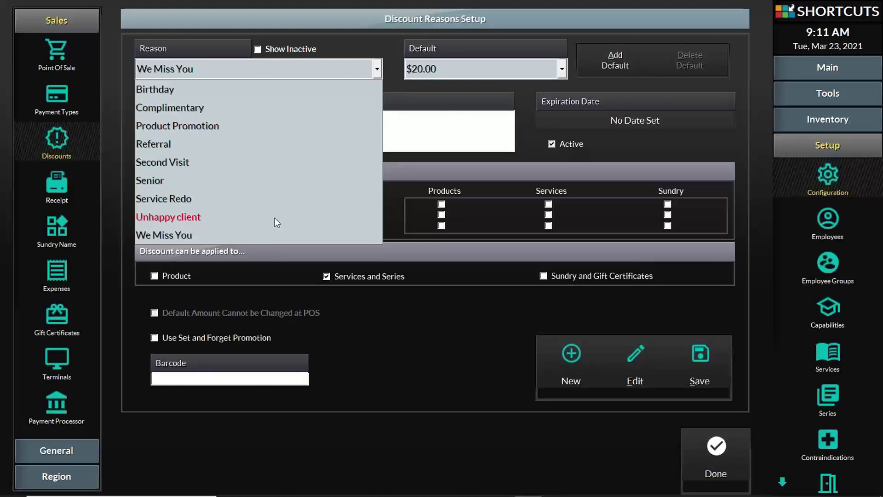
left_click(423, 352)
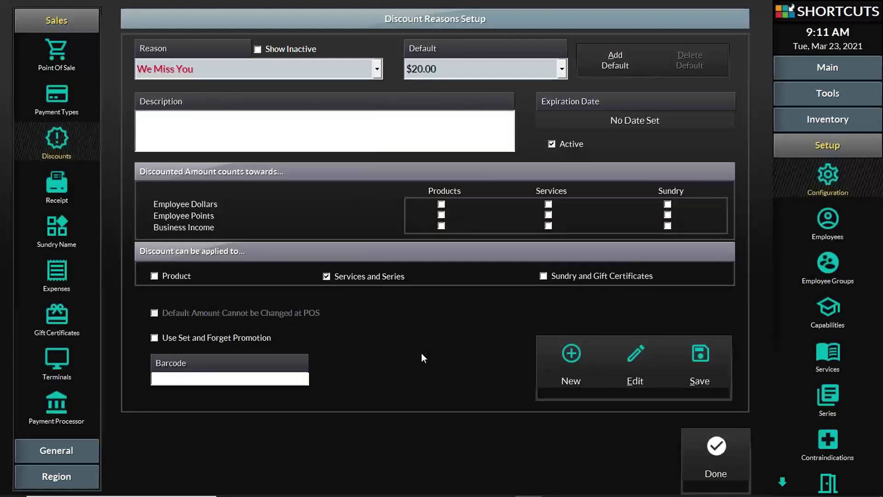
left_click(716, 459)
left_click(625, 253)
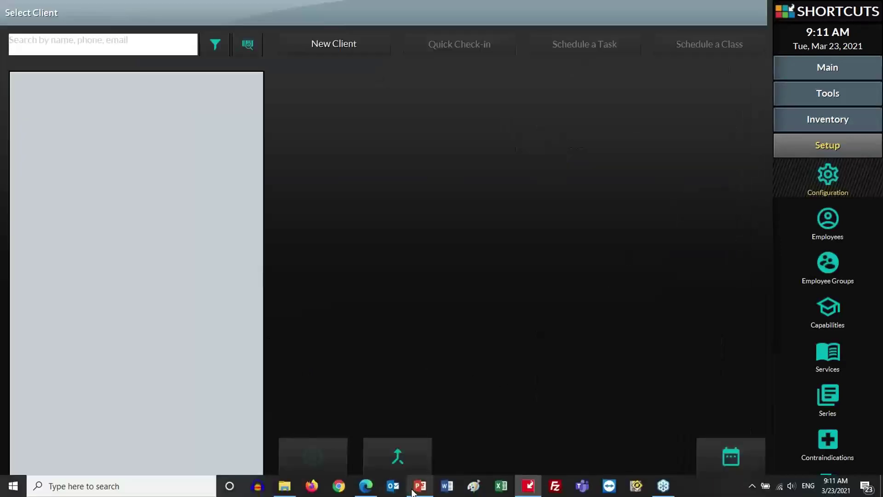
Switch to the Shortcuts Marketing Plus presentation in PowerPoint and resume the slide show from the Configure Shortcuts slide.
left_click(420, 491)
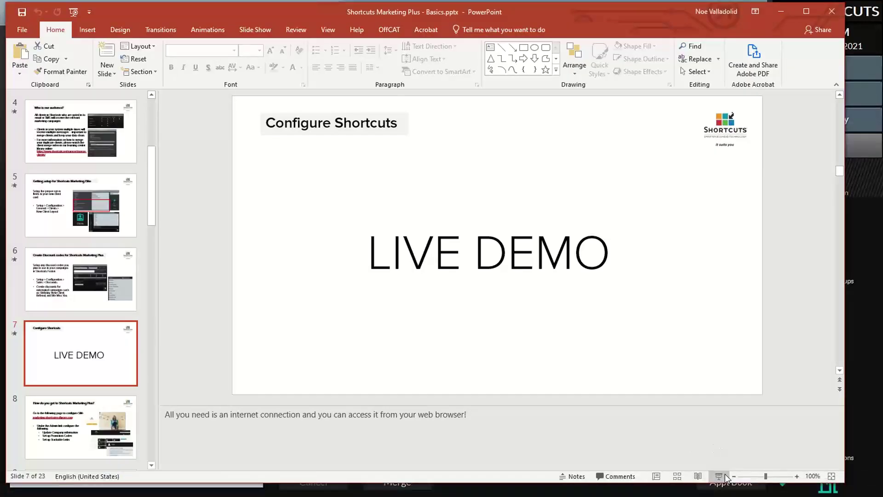
left_click(720, 476)
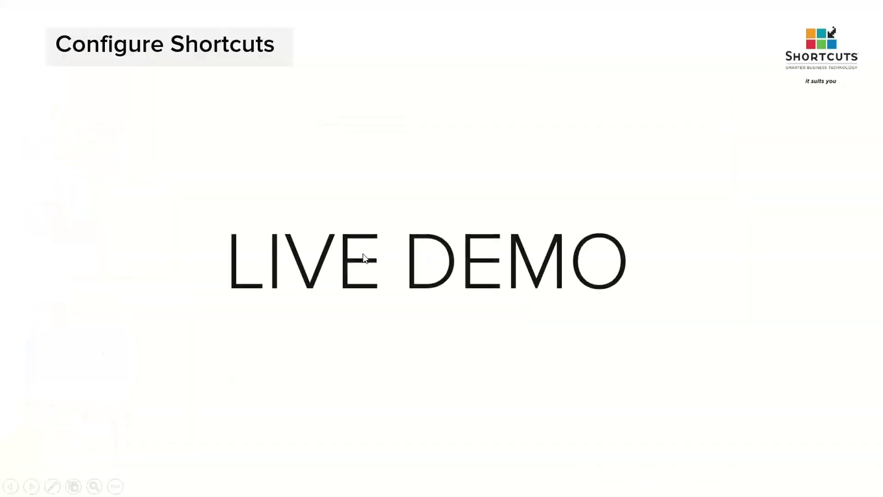
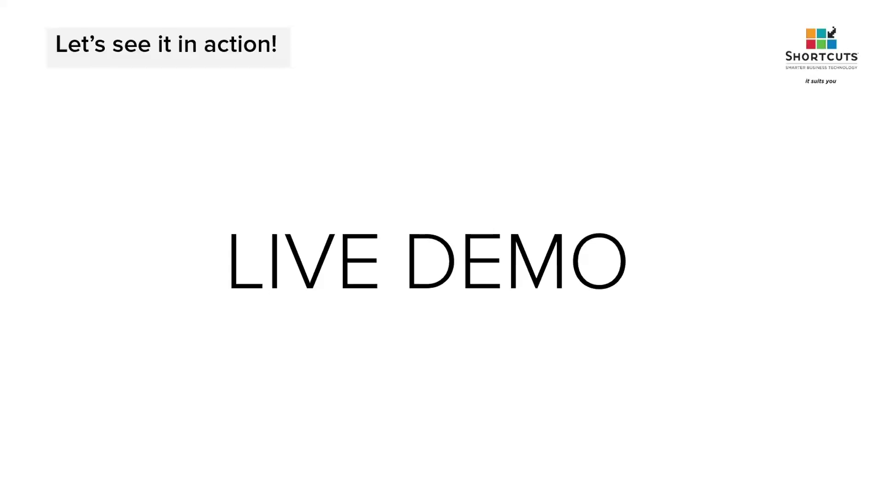
End the slide show, switch to the Marketing Plus site in the browser and open the administration page.
key("Escape")
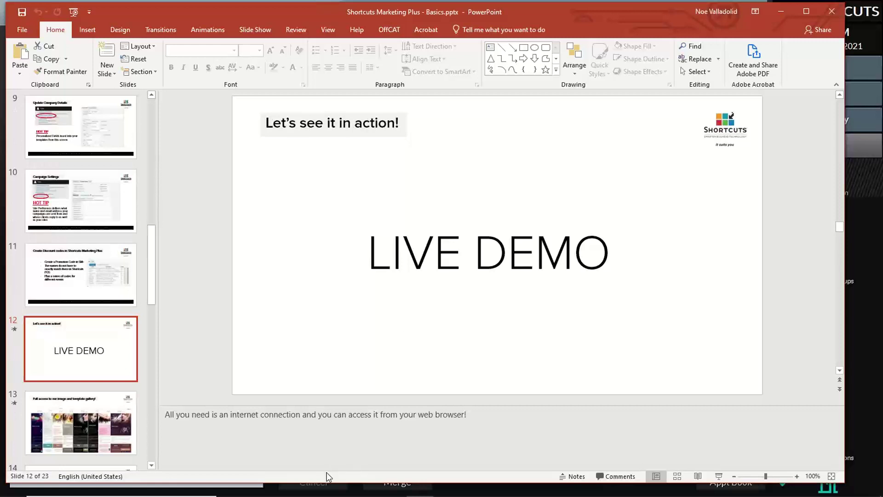
mouse_move(328, 491)
left_click(366, 486)
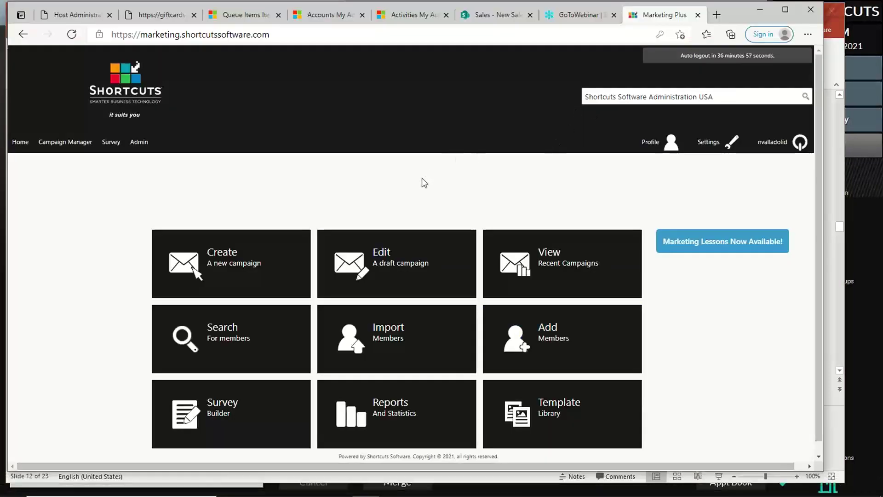
left_click(144, 145)
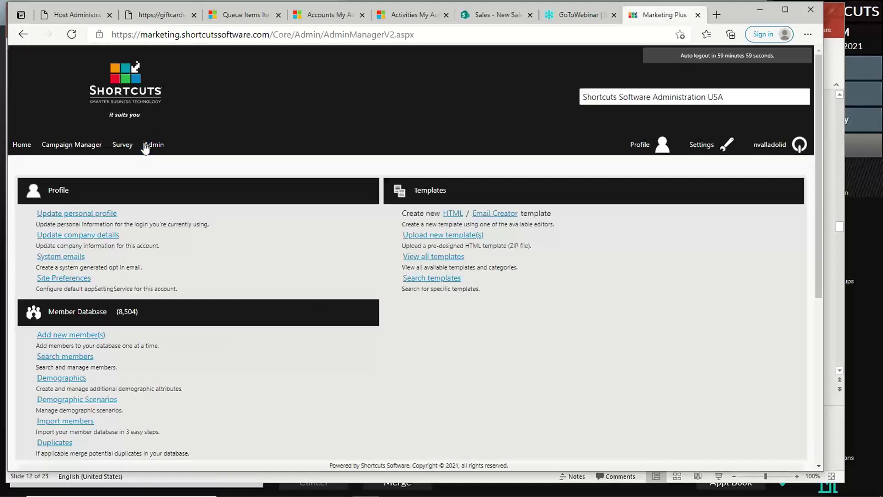
Open the company details and review the business information, contact information and address sections.
left_click_drag(120, 235, 36, 234)
left_click(43, 239)
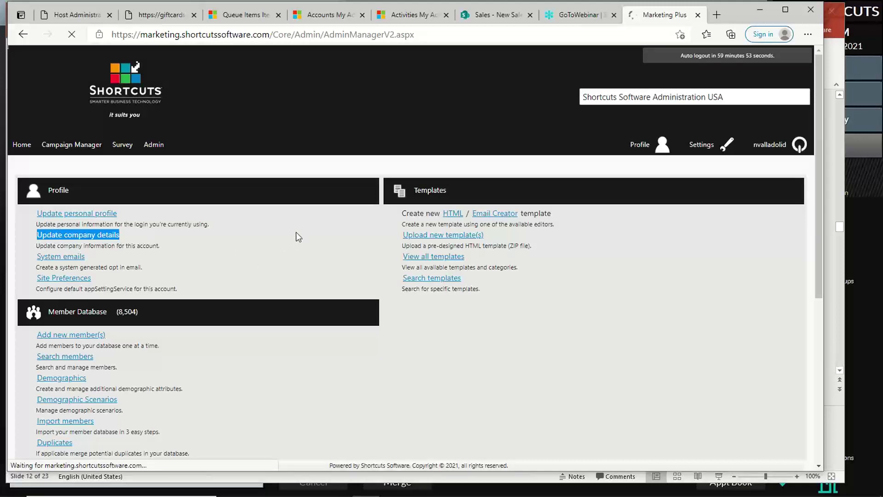
scroll(190, 237, "down", 1)
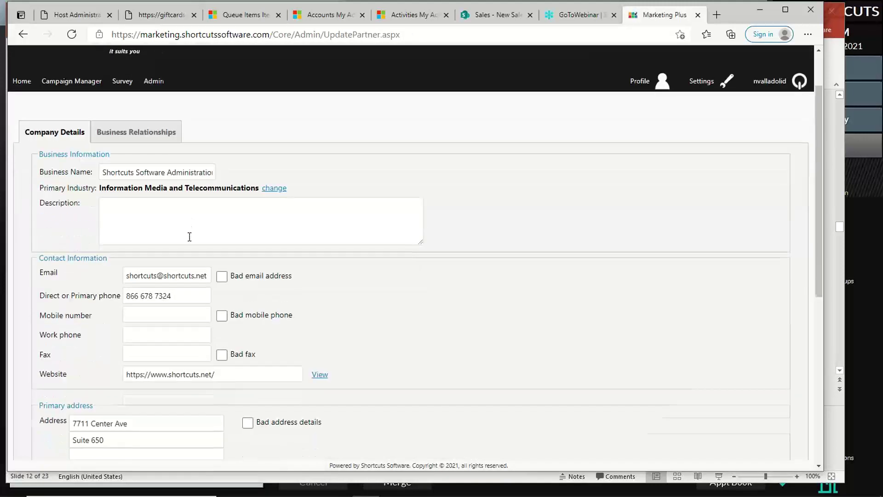
scroll(190, 236, "down", 2)
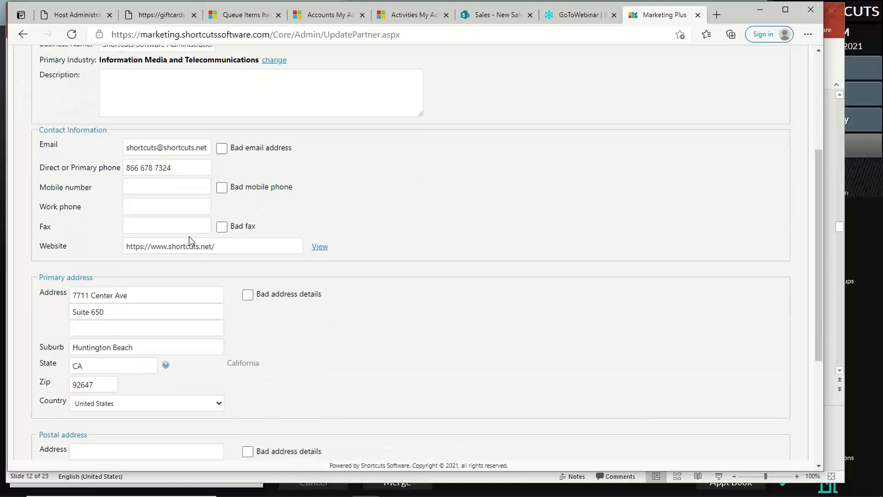
scroll(204, 184, "down", 3)
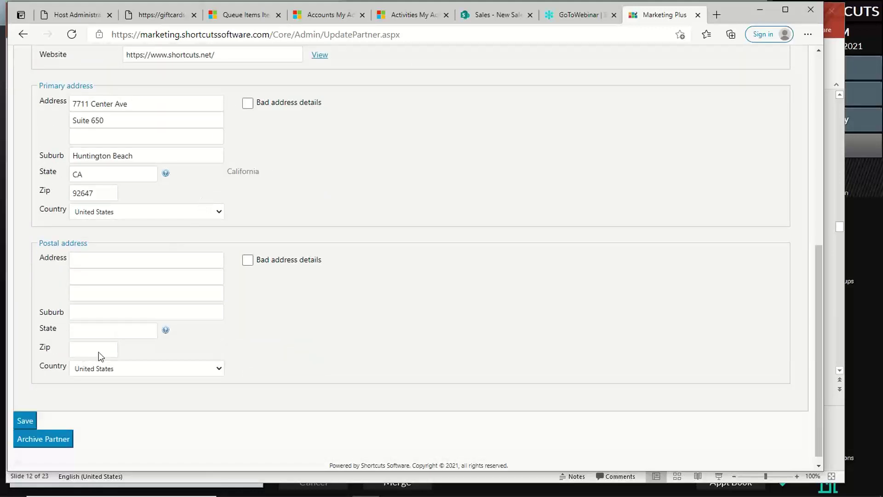
scroll(55, 404, "up", 8)
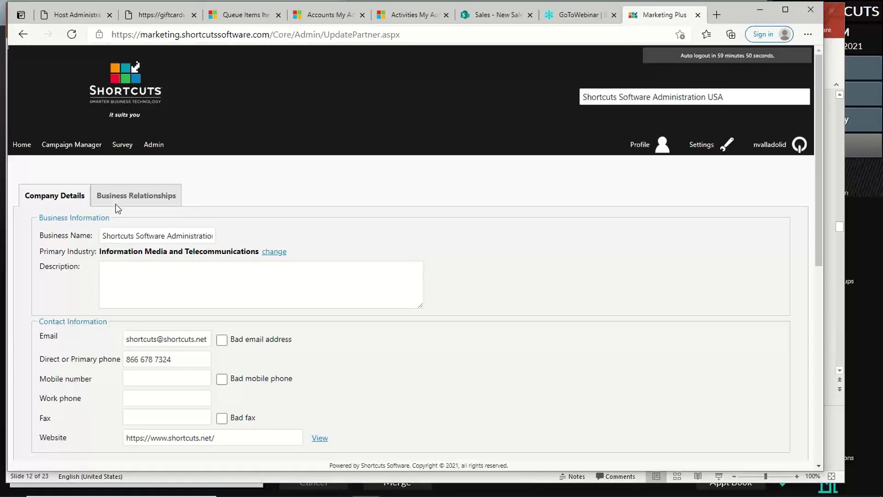
Open the campaign settings in the site preferences and highlight the campaign from name.
left_click(153, 147)
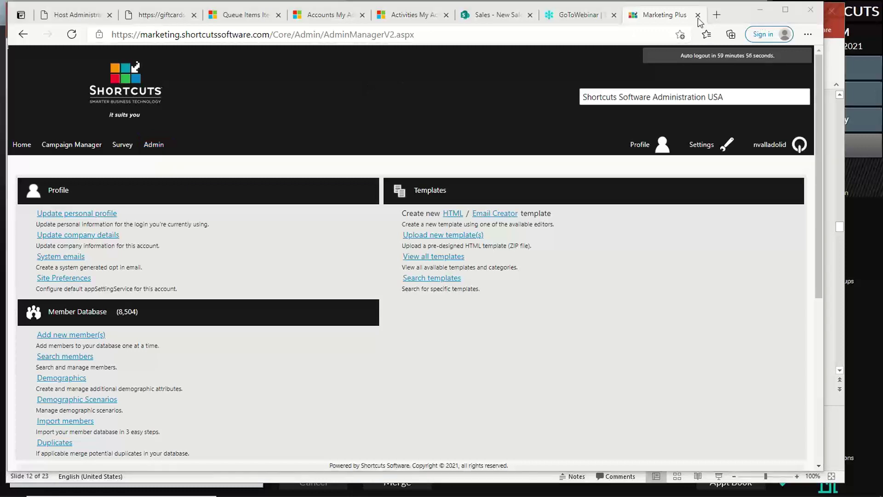
left_click(716, 152)
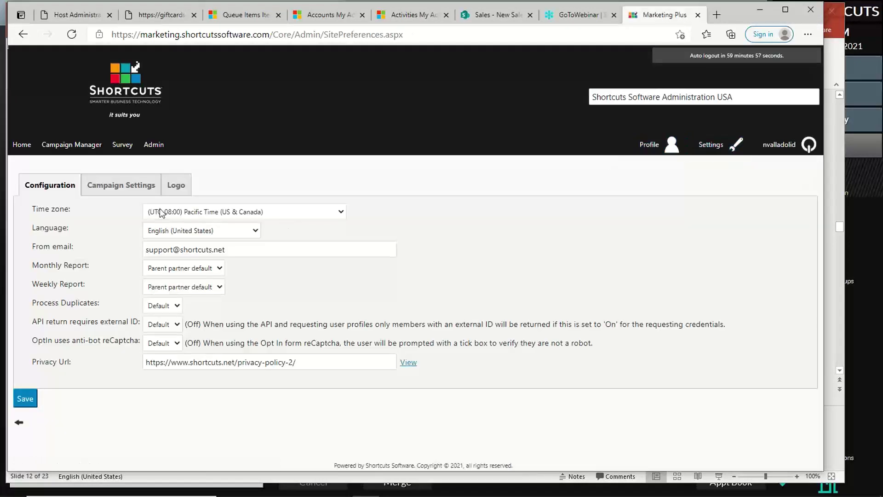
left_click(114, 186)
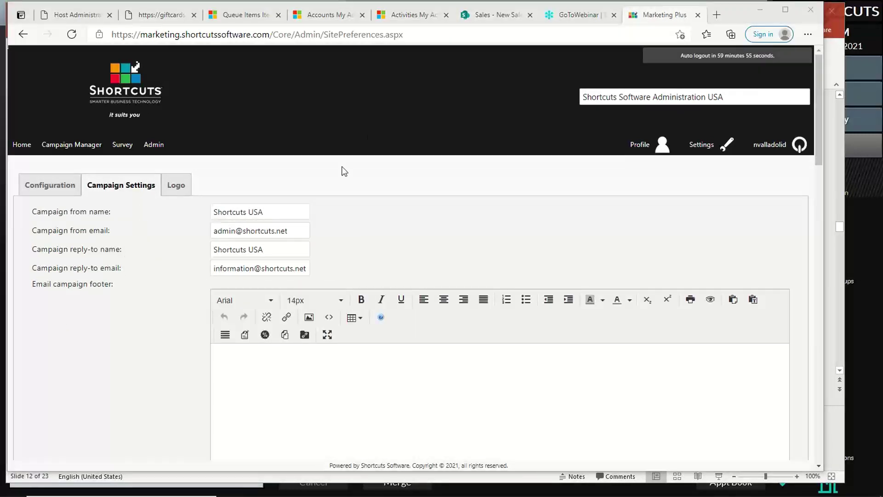
left_click_drag(272, 212, 205, 213)
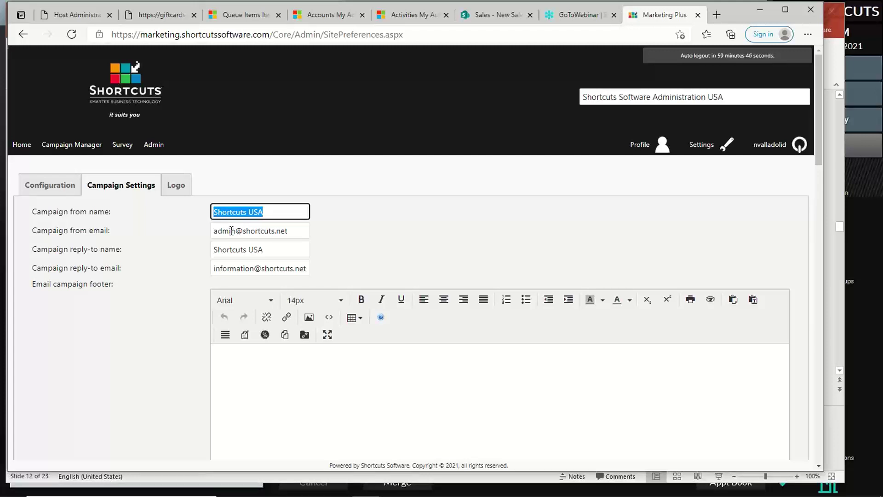
scroll(232, 231, "down", 6)
scroll(231, 231, "down", 10)
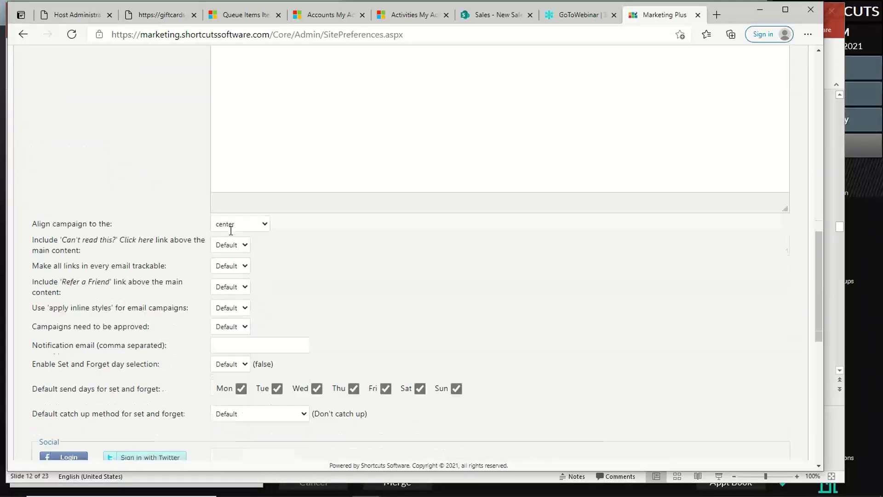
scroll(232, 236, "down", 3)
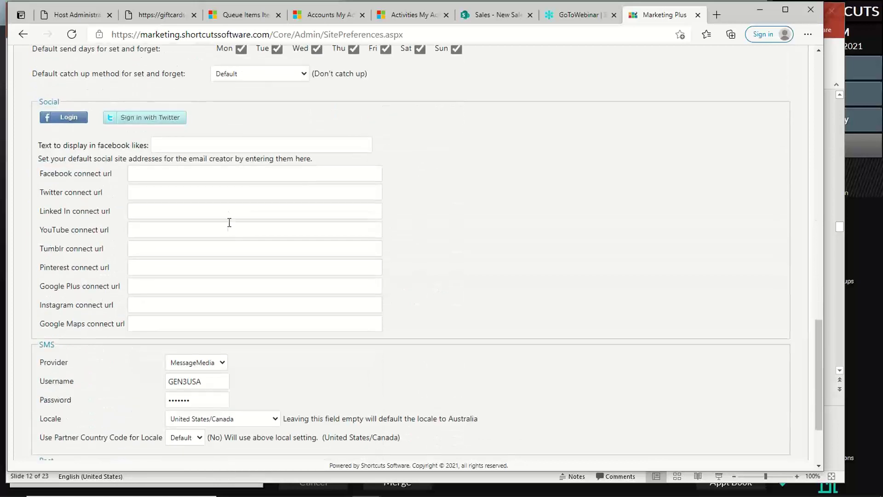
left_click(210, 173)
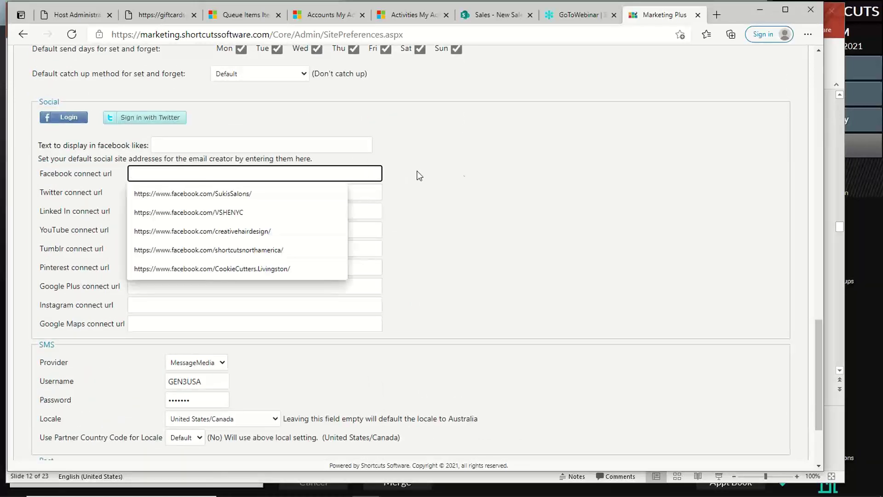
left_click(468, 174)
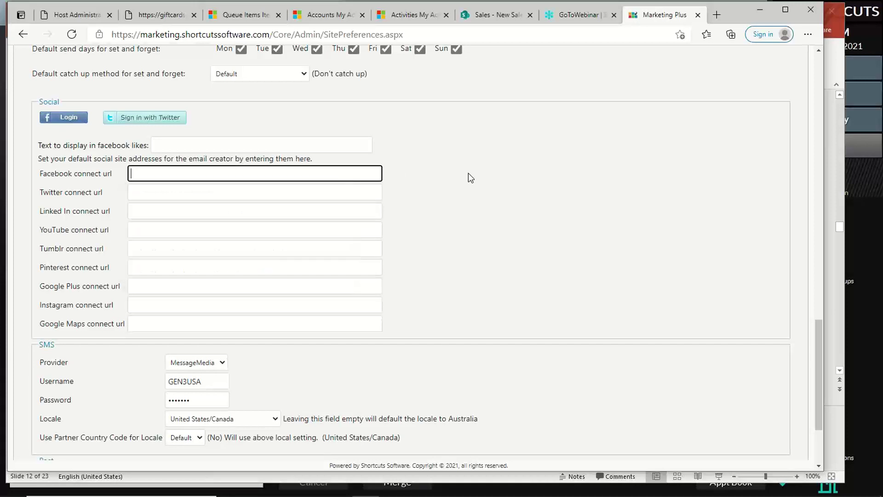
left_click(267, 173)
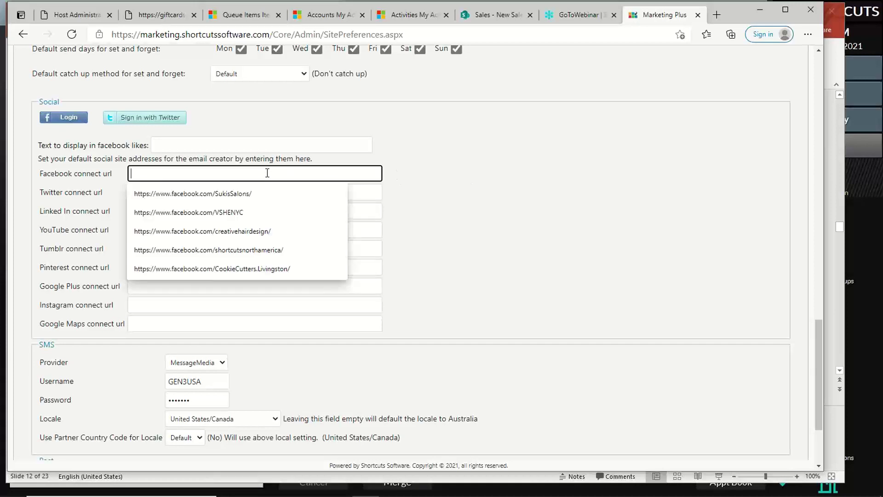
left_click(270, 248)
left_click(281, 192)
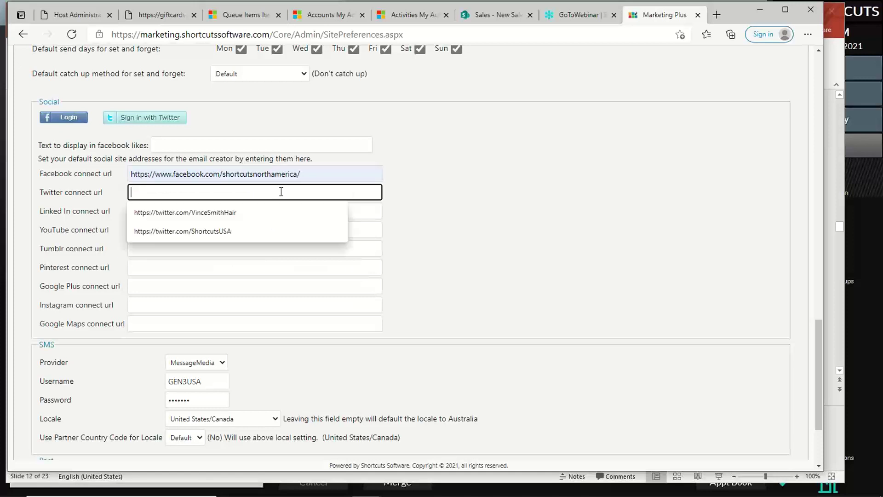
left_click(277, 231)
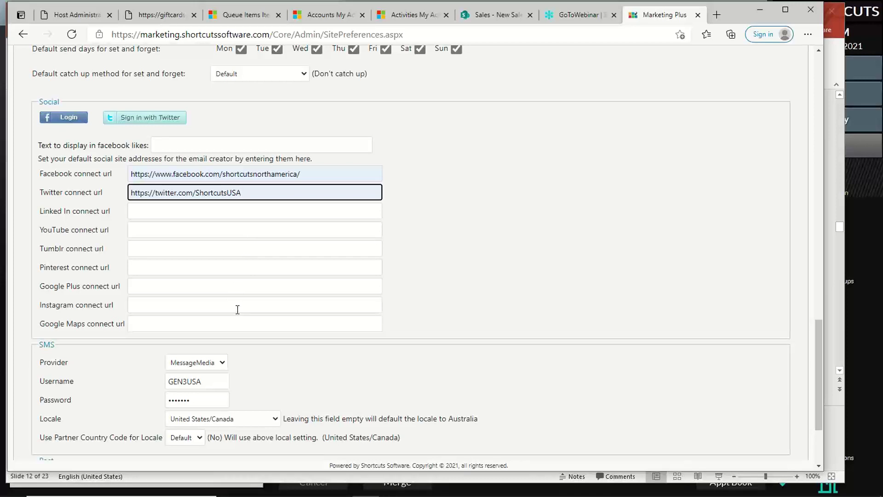
scroll(238, 308, "down", 3)
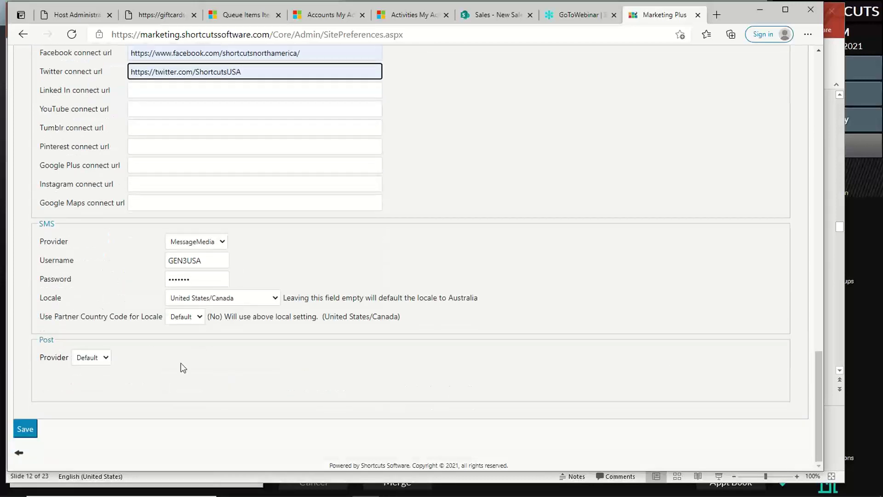
left_click(24, 427)
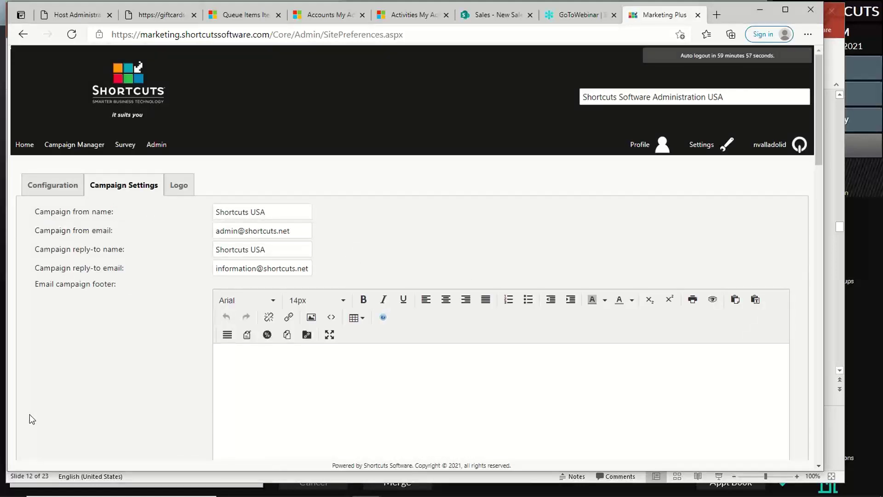
Return to the administration page and open the promotion codes from its resources.
left_click(158, 147)
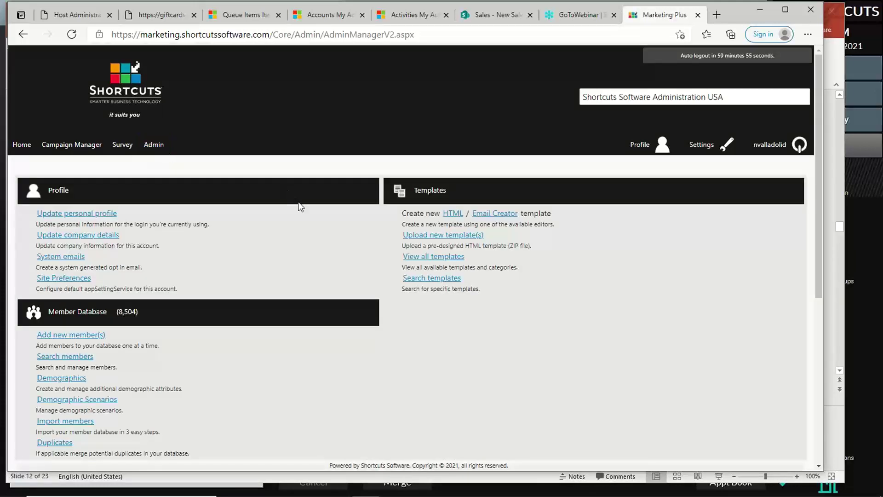
scroll(301, 205, "down", 5)
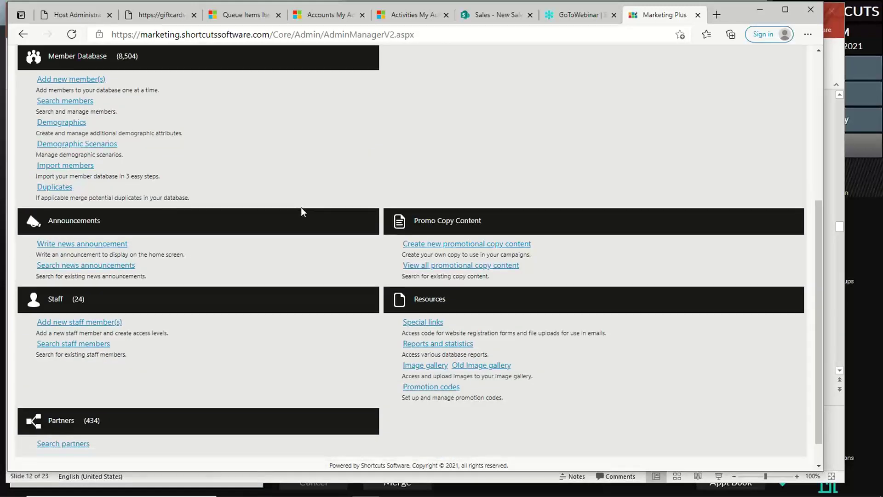
scroll(318, 221, "up", 5)
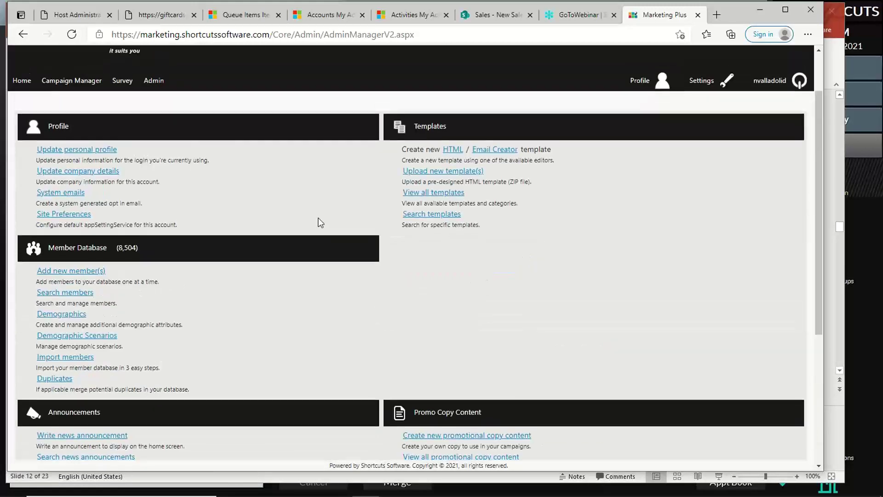
scroll(318, 221, "down", 5)
scroll(319, 221, "down", 1)
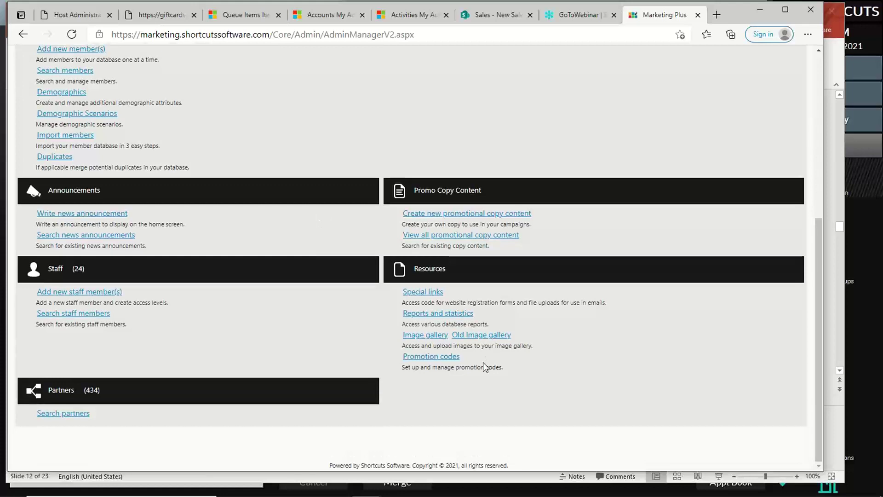
left_click_drag(482, 367, 458, 356)
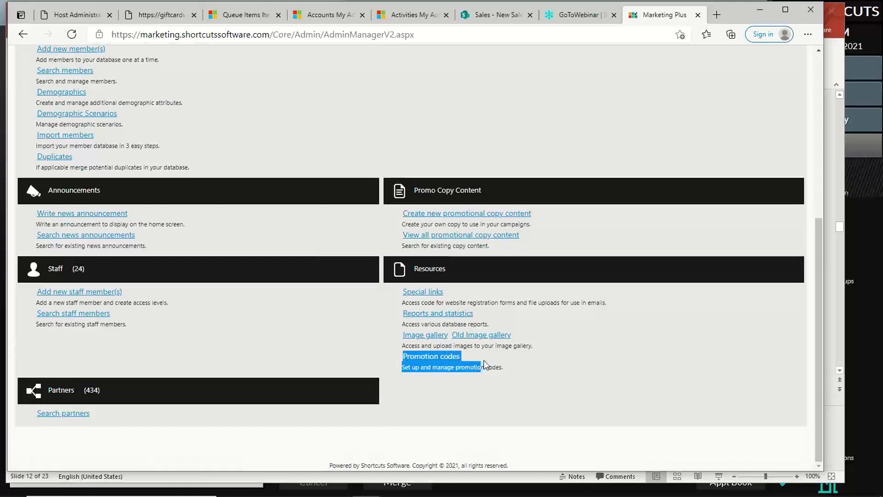
left_click(471, 363)
left_click(448, 357)
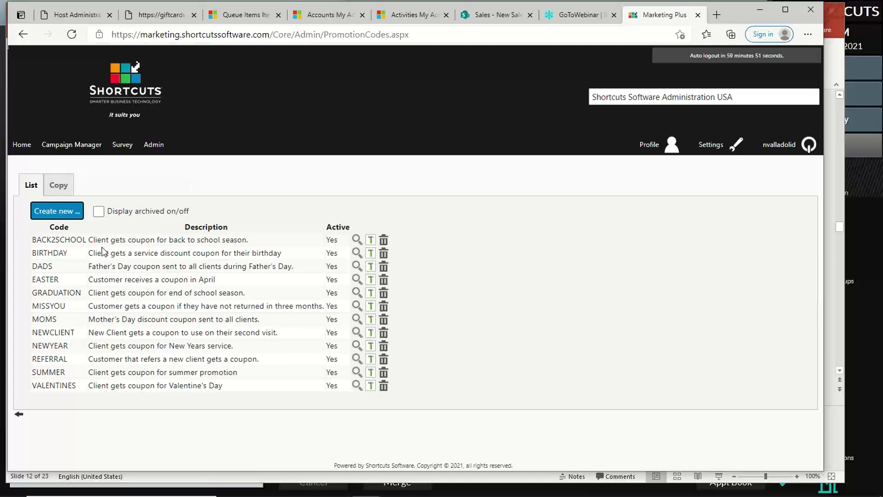
Review the promotion codes and their descriptions, highlighting the DADS and MISSYOU codes.
left_click_drag(101, 293, 182, 357)
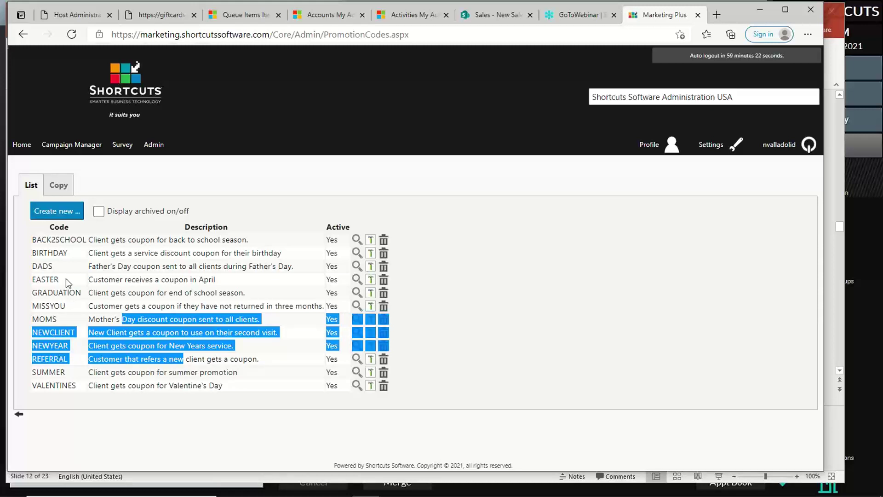
double_click(40, 266)
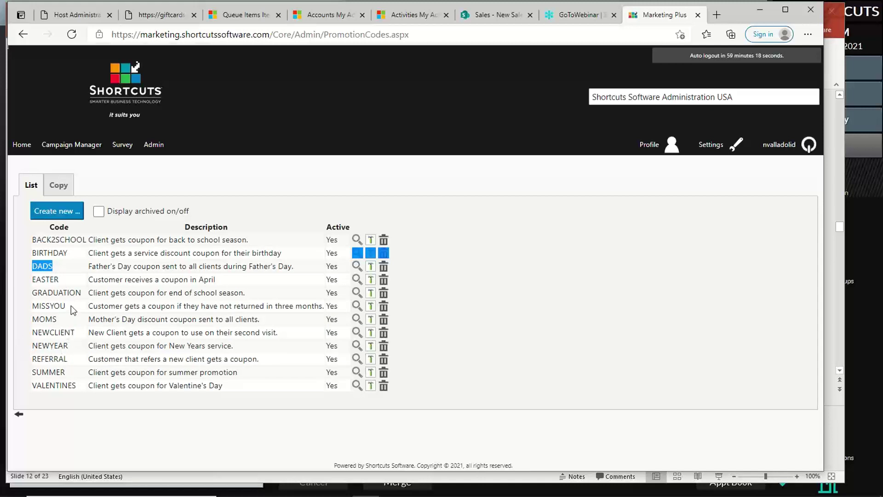
left_click_drag(67, 306, 32, 305)
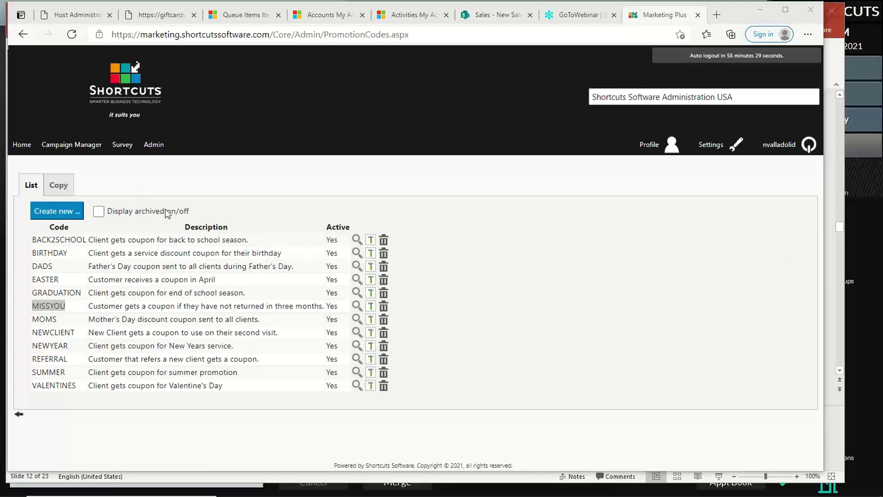
left_click(450, 305)
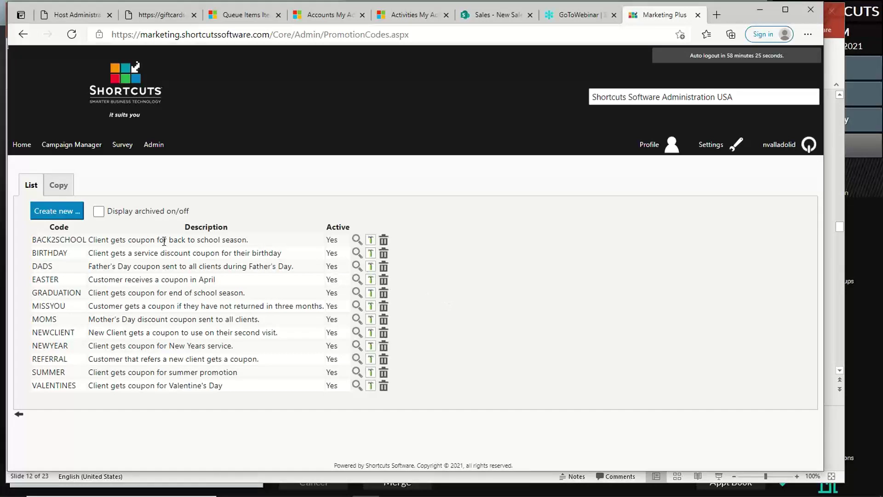
left_click_drag(152, 242, 162, 386)
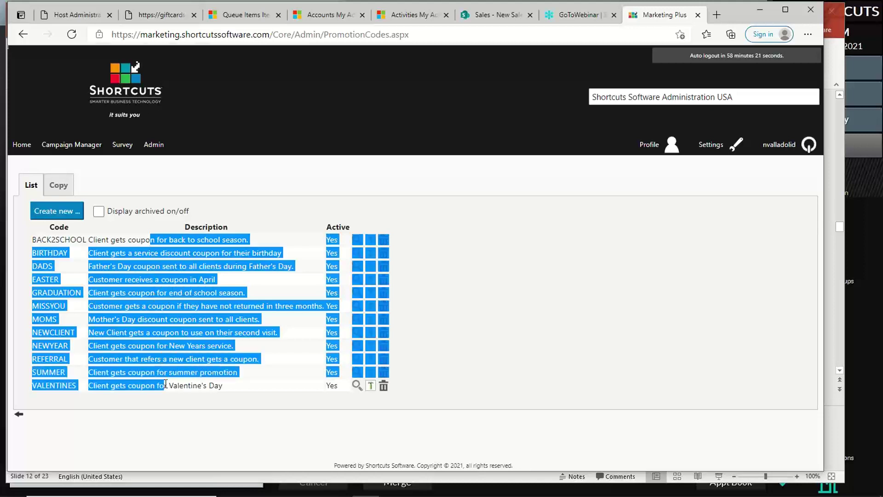
left_click(174, 341)
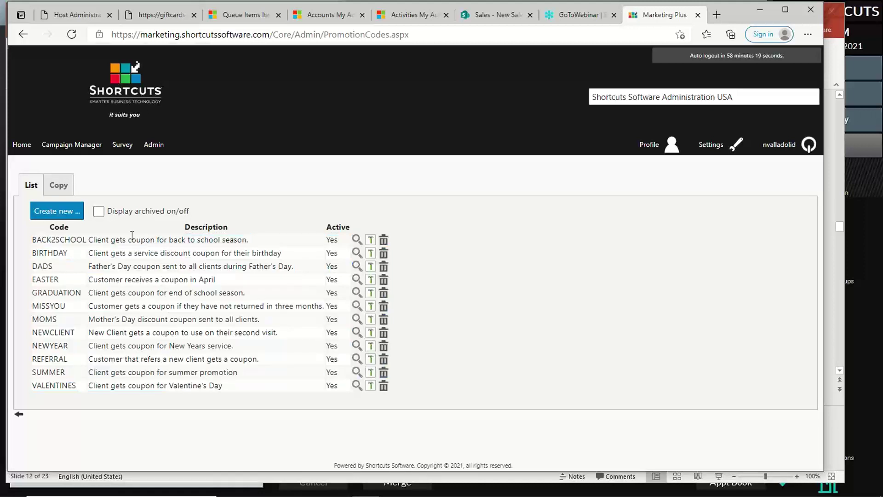
Return to the Marketing Plus home page and switch back to the PowerPoint presentation.
left_click(24, 145)
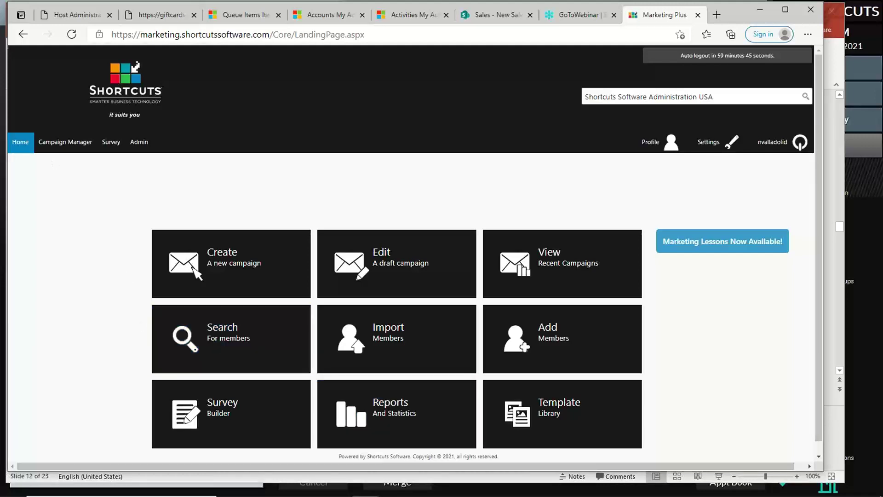
mouse_move(378, 496)
left_click(420, 486)
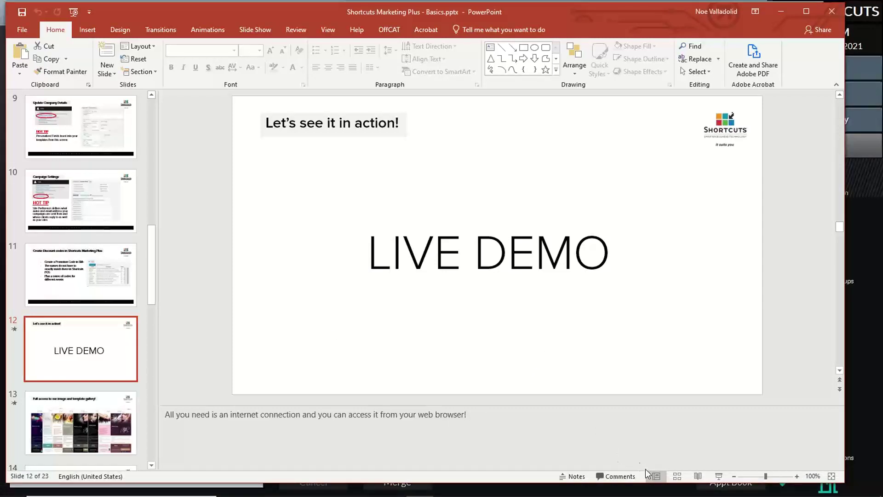
Start the slide show from the LIVE DEMO slide and advance to the image and template gallery slide.
left_click(719, 477)
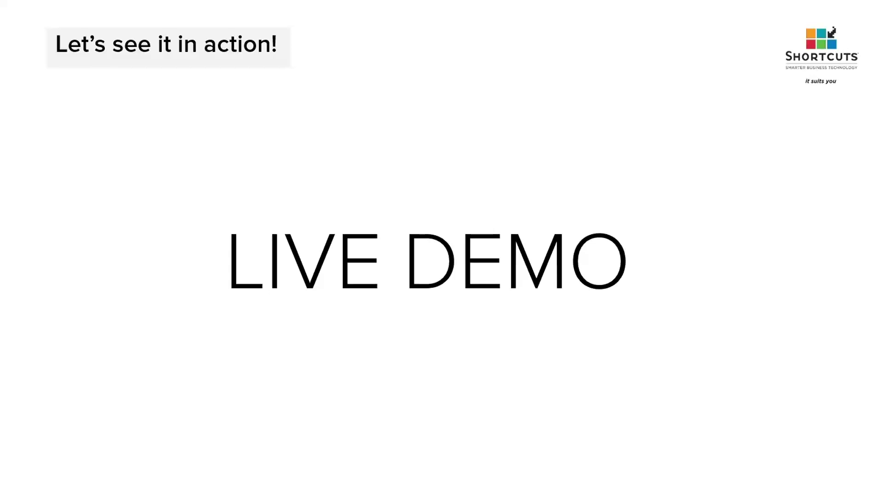
left_click(289, 326)
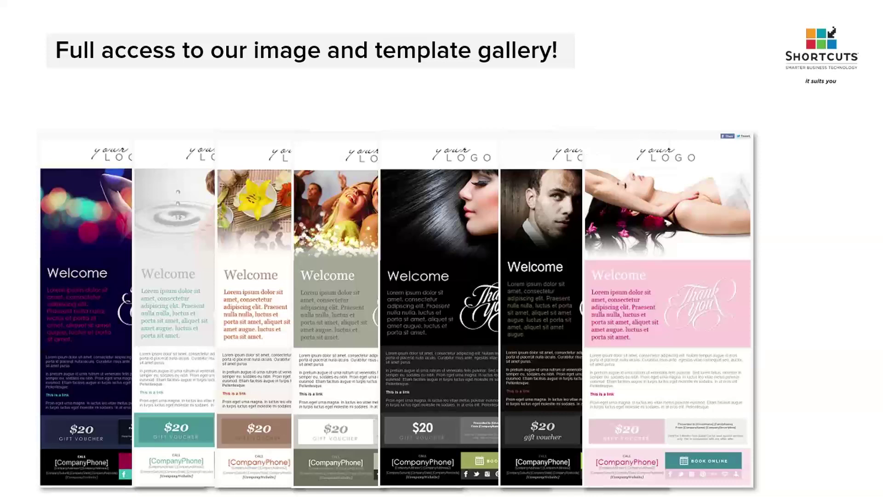
key("Left")
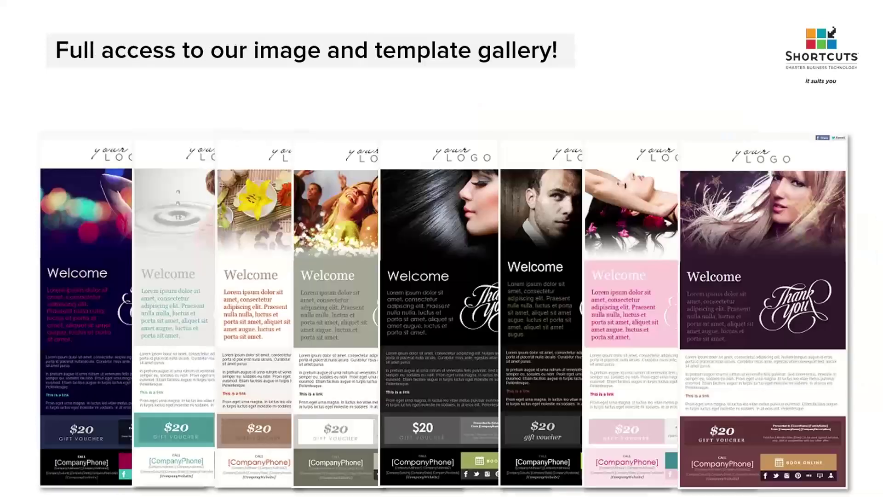
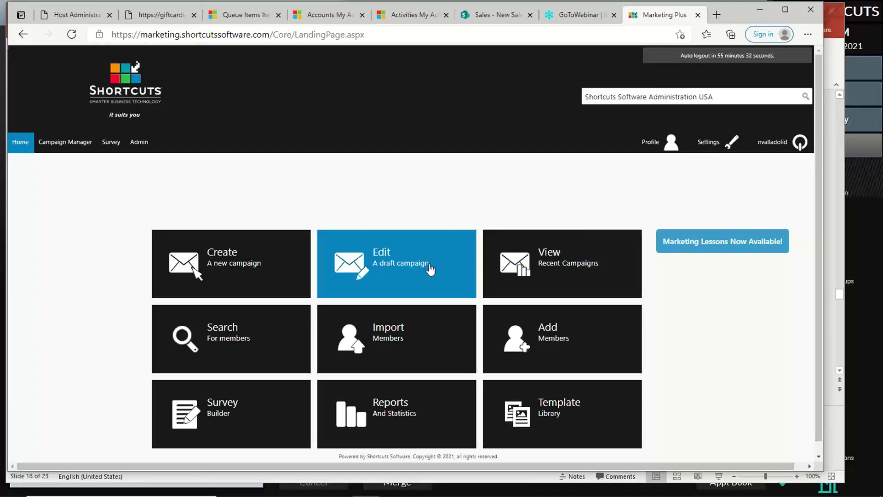
Create a new campaign with the drag-and-drop Email Creator and bring its empty email canvas into view.
left_click(231, 267)
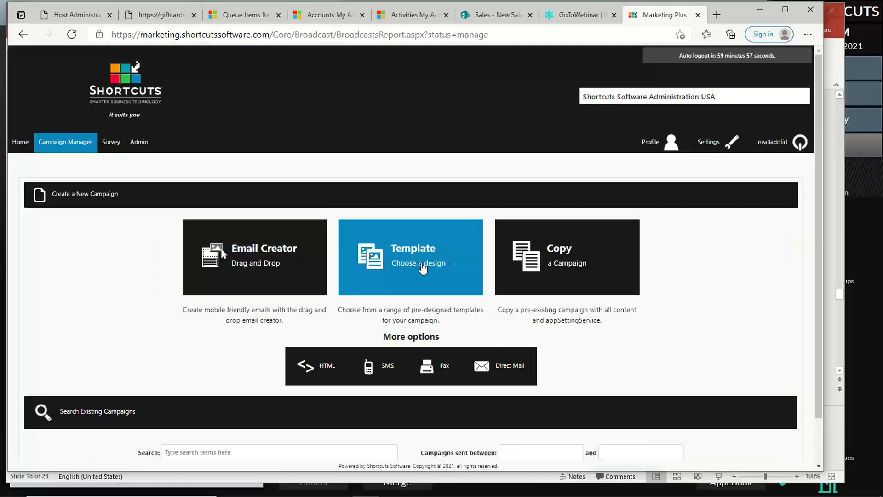
left_click(263, 267)
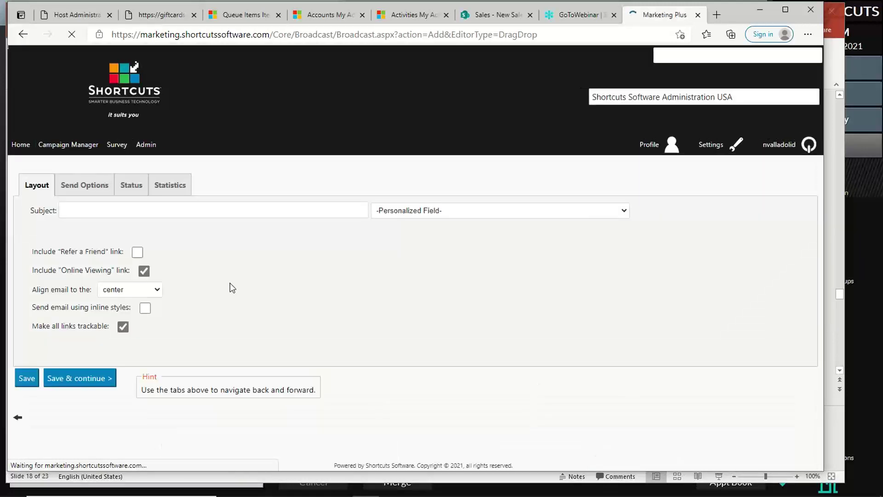
scroll(230, 283, "down", 4)
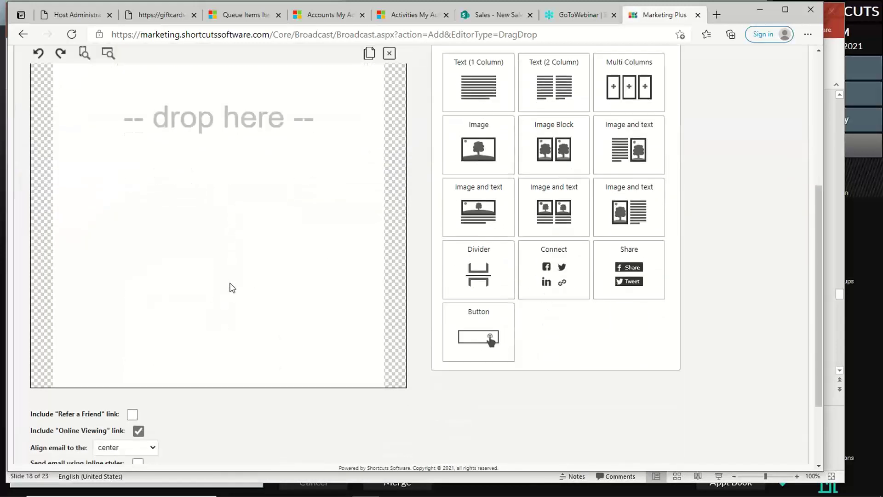
scroll(231, 283, "up", 3)
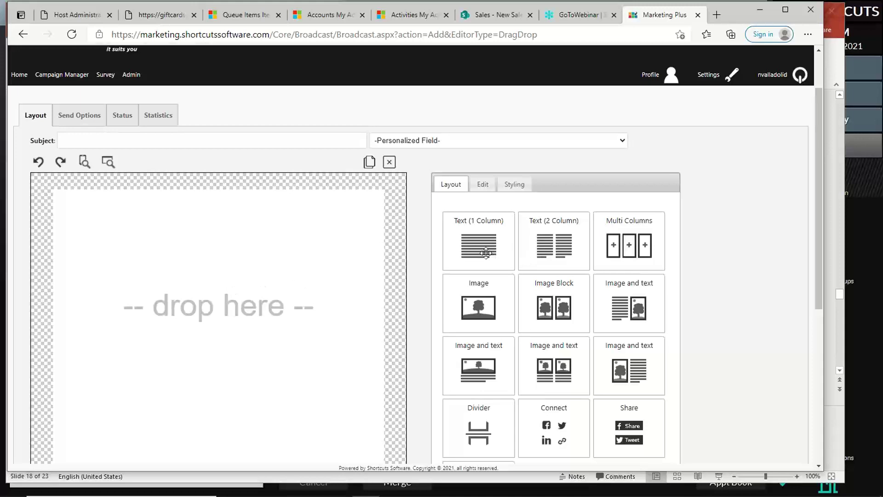
Build the email layout from an image block, a one-column text block beneath it and a Connect block at the end.
left_click_drag(485, 249, 300, 256)
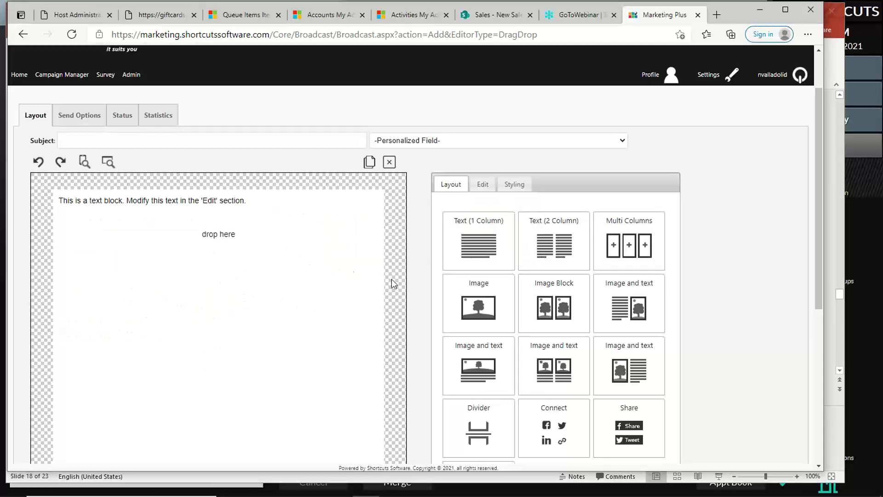
left_click_drag(479, 301, 233, 275)
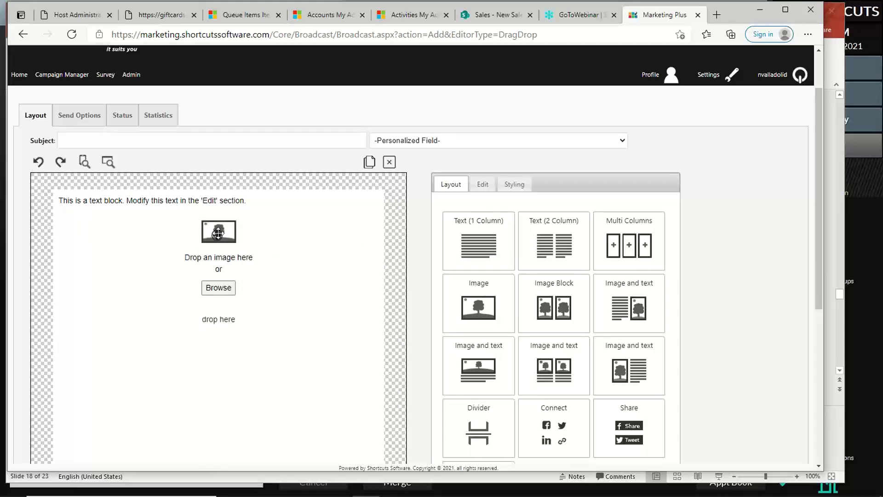
left_click_drag(218, 234, 212, 200)
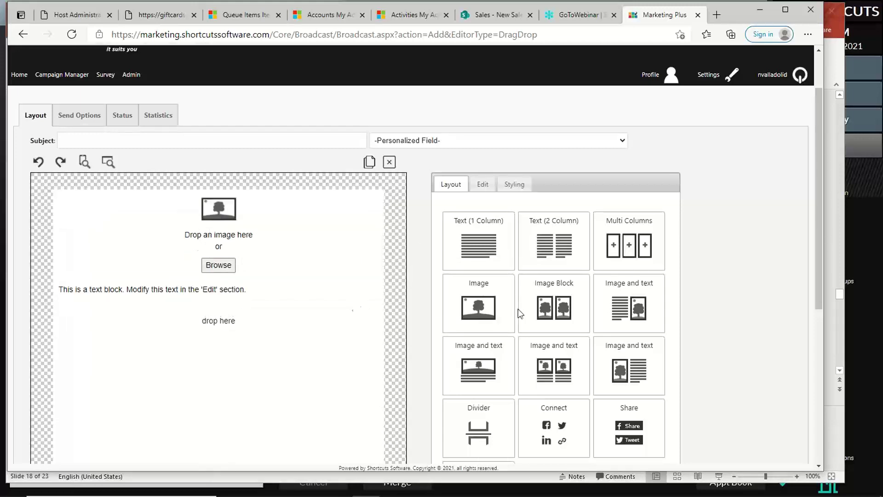
scroll(584, 315, "down", 2)
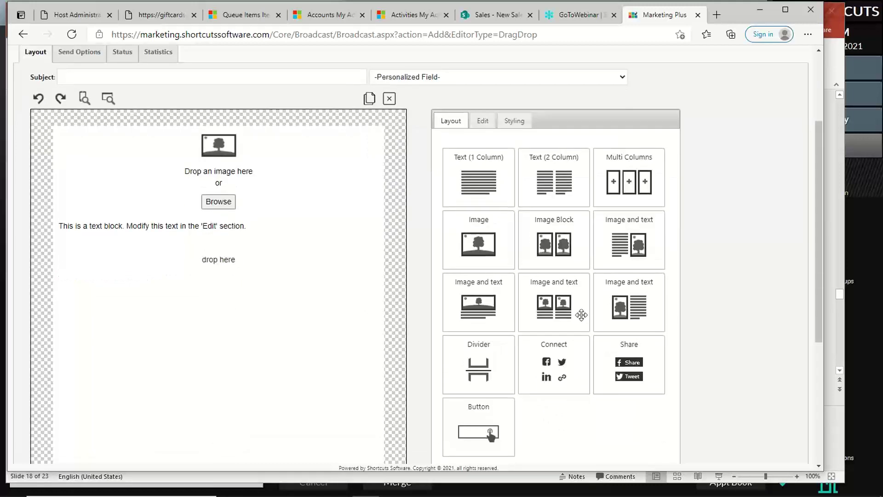
left_click_drag(562, 366, 215, 351)
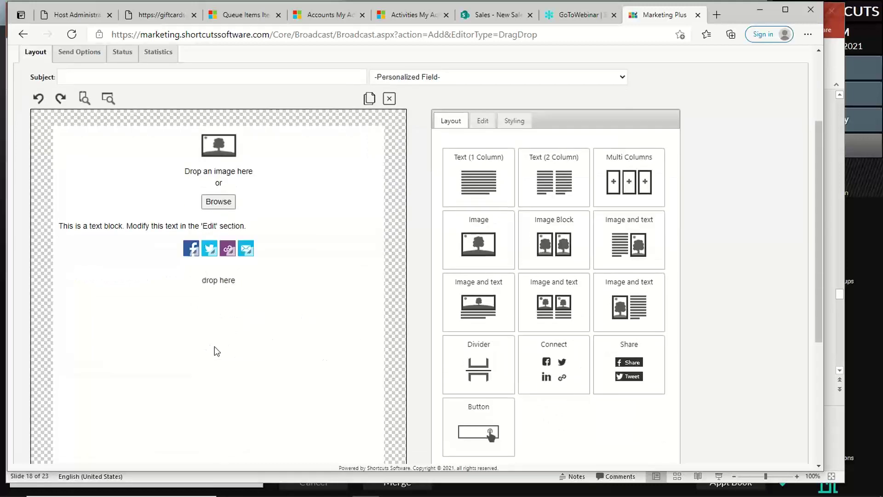
Examine the editing options of the email's Connect, image and text blocks, ending back at the layout blocks.
left_click(270, 250)
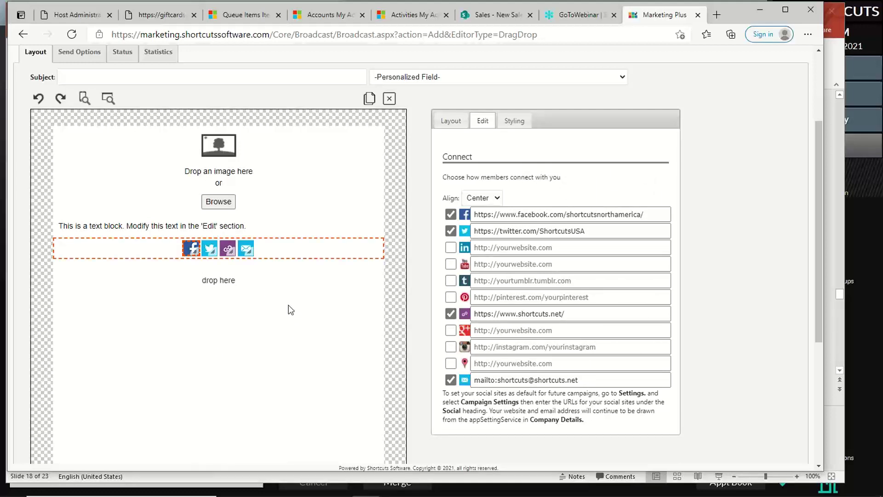
left_click(449, 121)
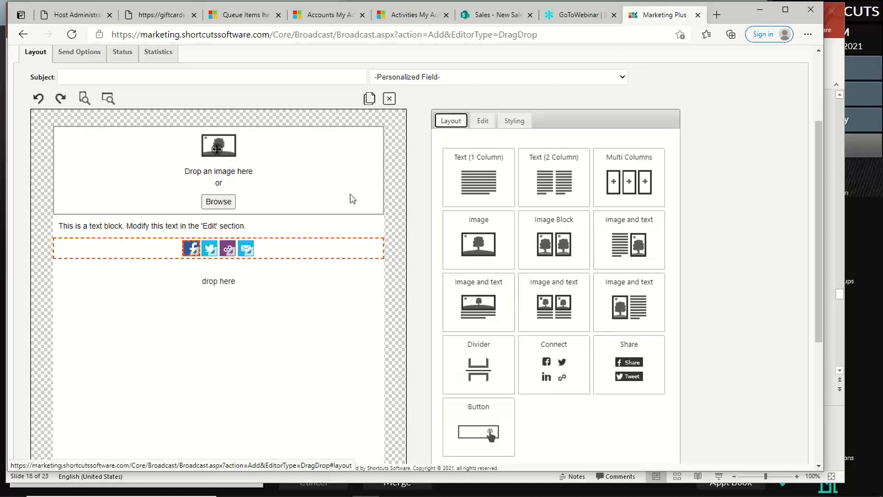
left_click(350, 195)
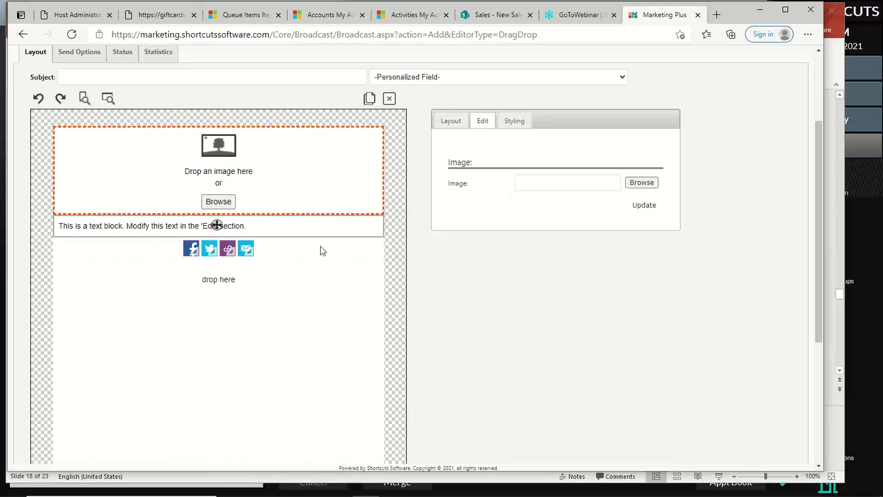
left_click(323, 231)
left_click(333, 185)
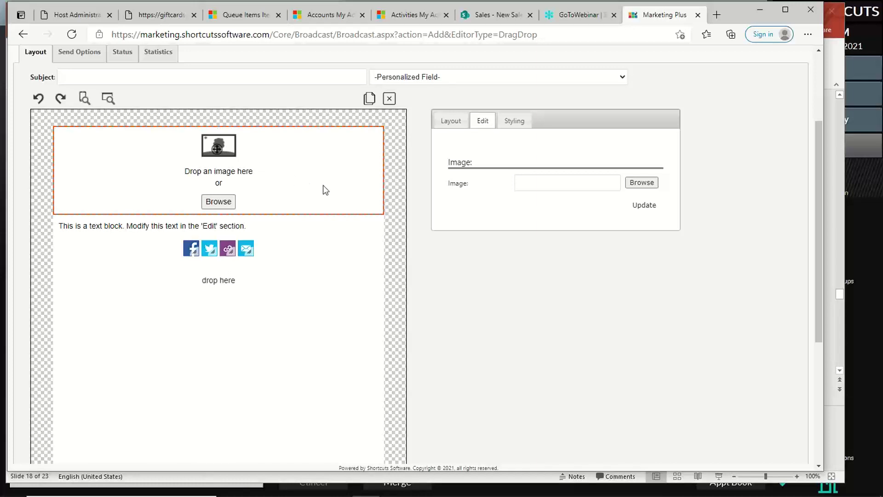
left_click(307, 230)
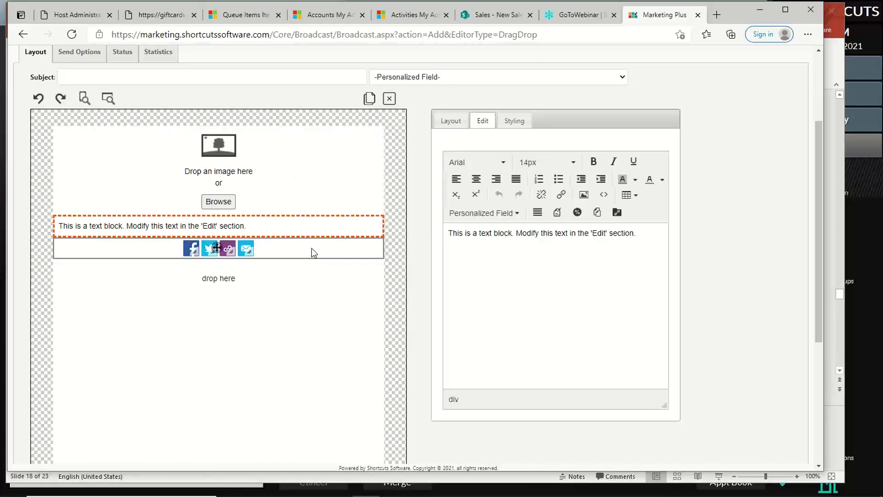
left_click(311, 249)
left_click(312, 167)
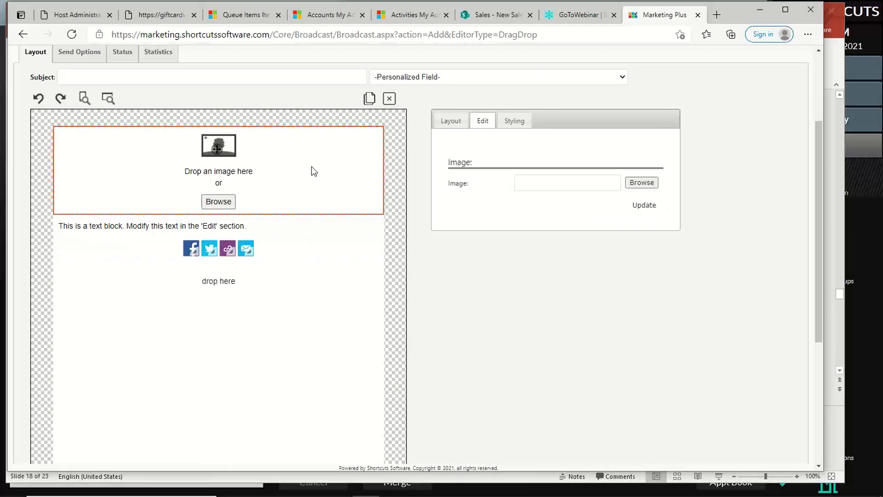
left_click(325, 226)
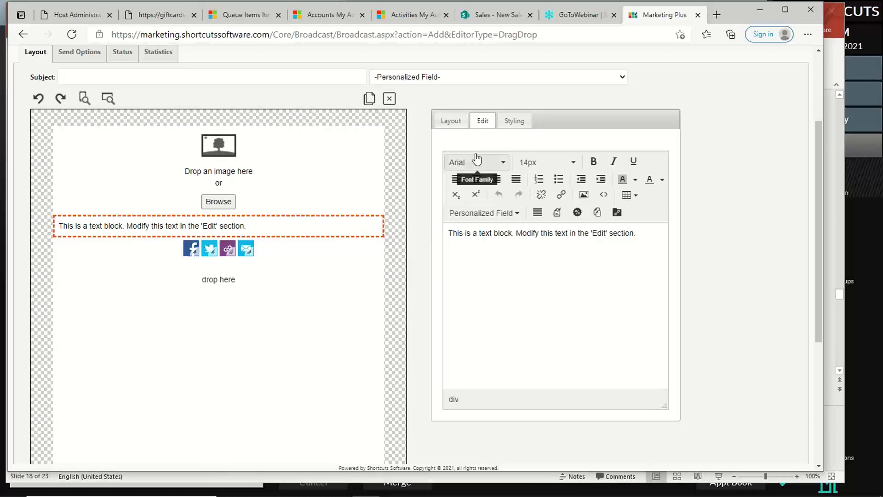
left_click(451, 120)
Leave the drag-and-drop email and open the pre-designed template library from the campaign manager.
scroll(334, 218, "up", 3)
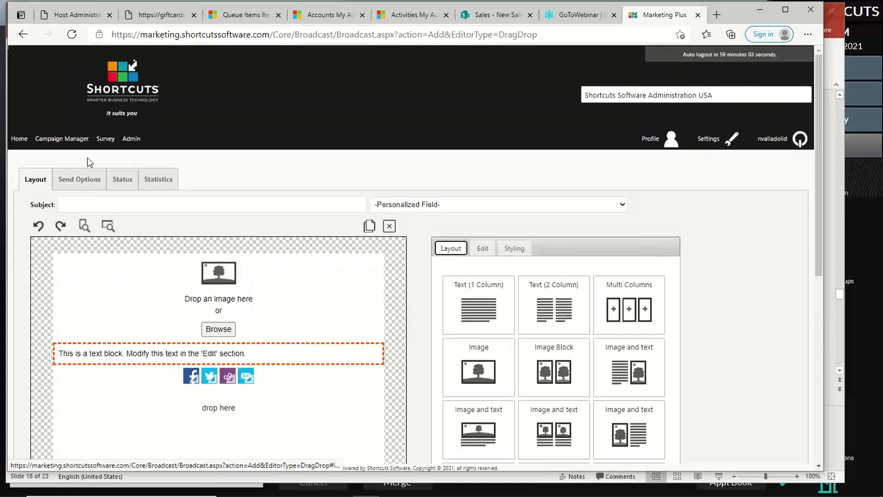
left_click(48, 141)
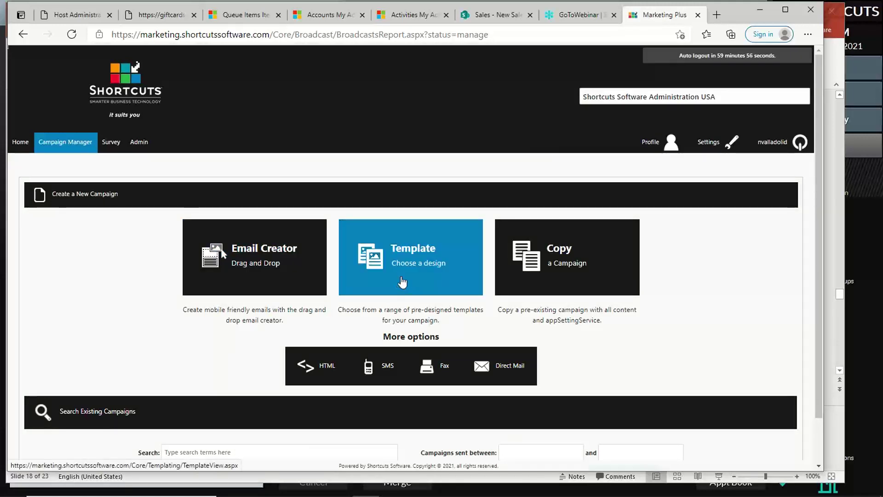
left_click(398, 276)
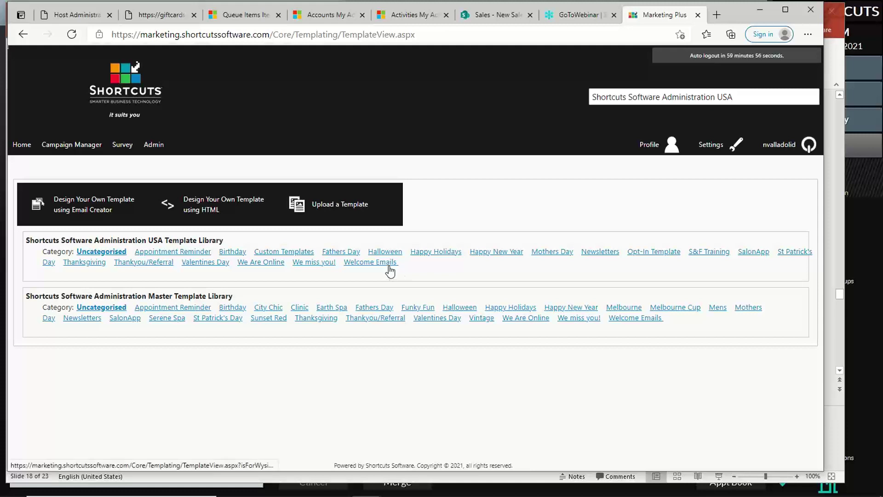
Show the Birthday category of the USA template library and preview the Happy Birthday Dude and balloon templates.
left_click(239, 253)
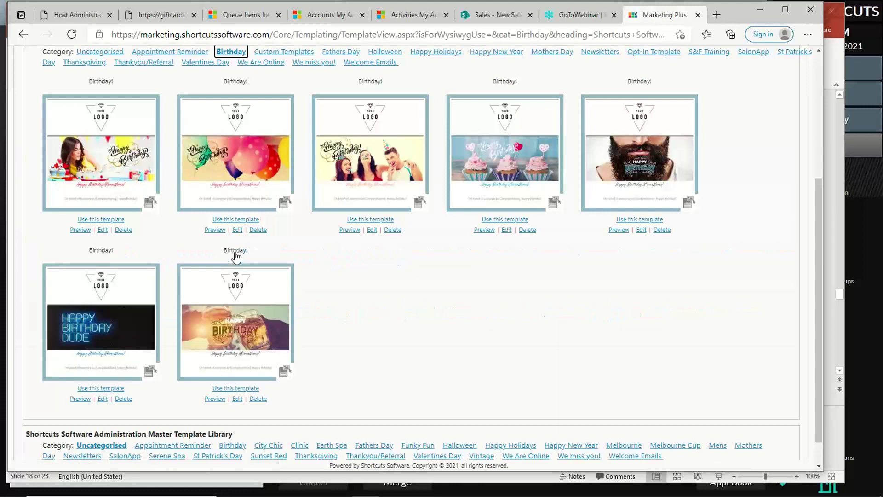
left_click(68, 316)
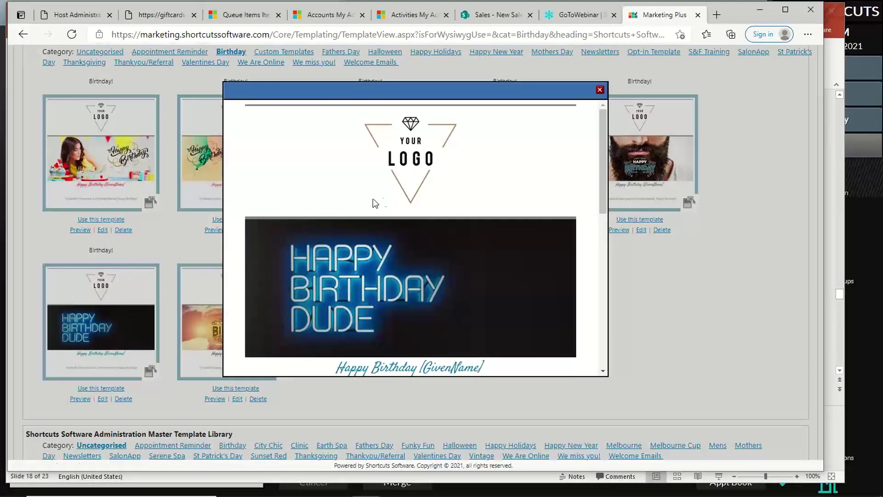
scroll(399, 199, "down", 2)
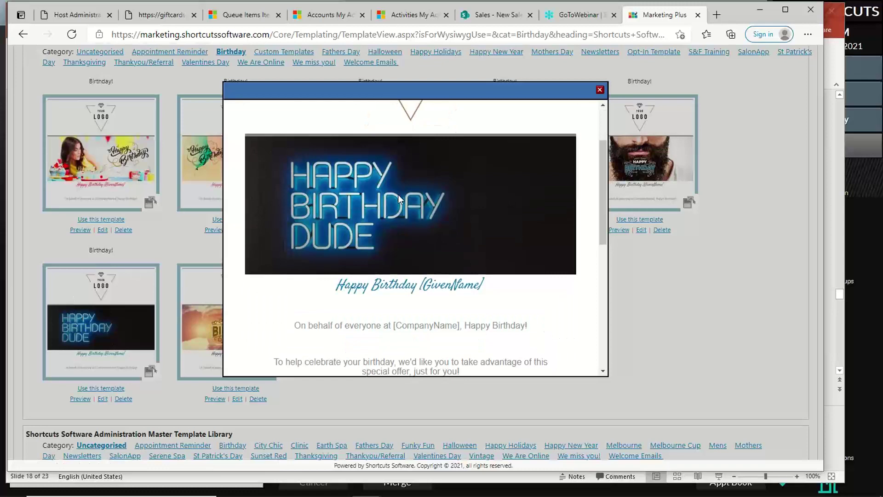
left_click(599, 90)
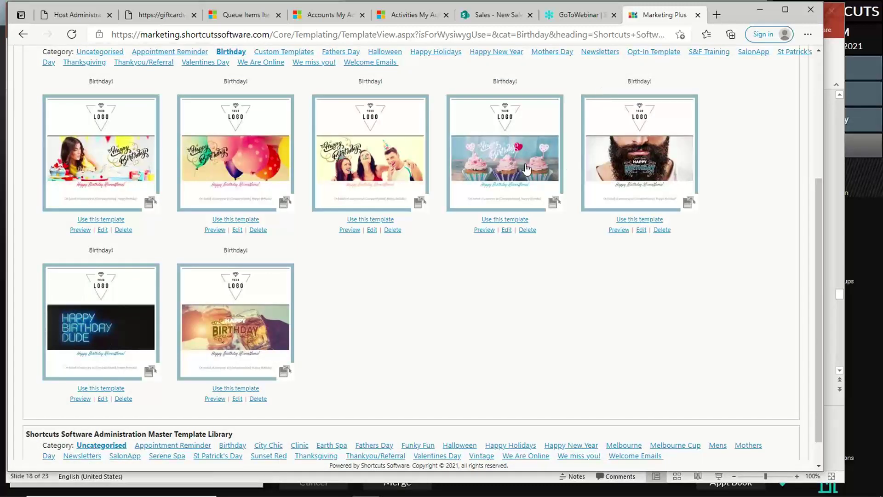
left_click(260, 165)
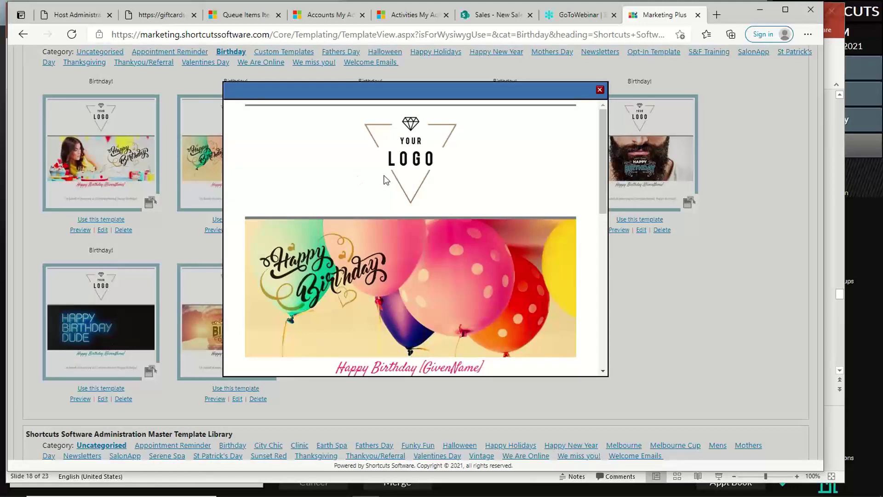
left_click(600, 90)
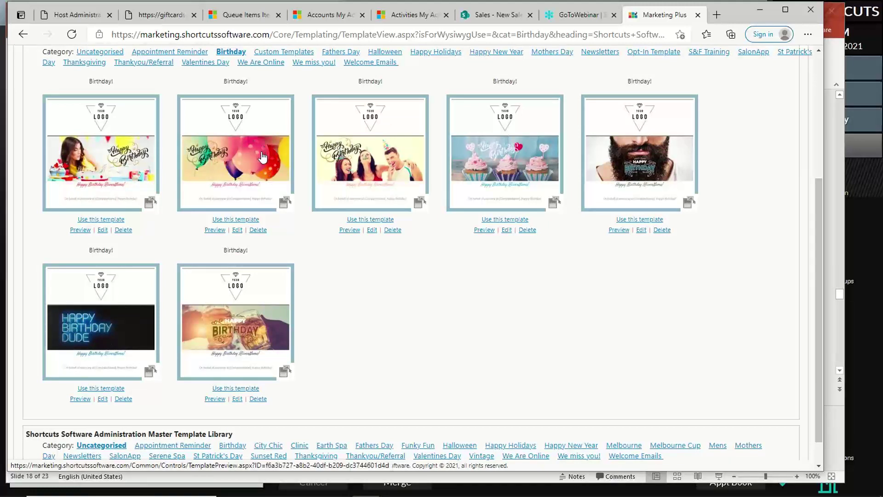
Start a campaign from the balloon Birthday template and look through its email layout.
left_click(249, 220)
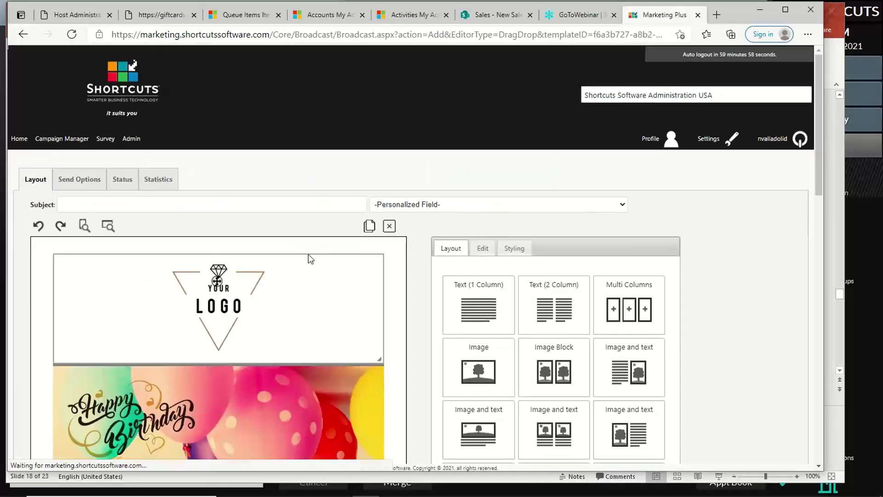
scroll(309, 254, "down", 7)
scroll(309, 253, "up", 10)
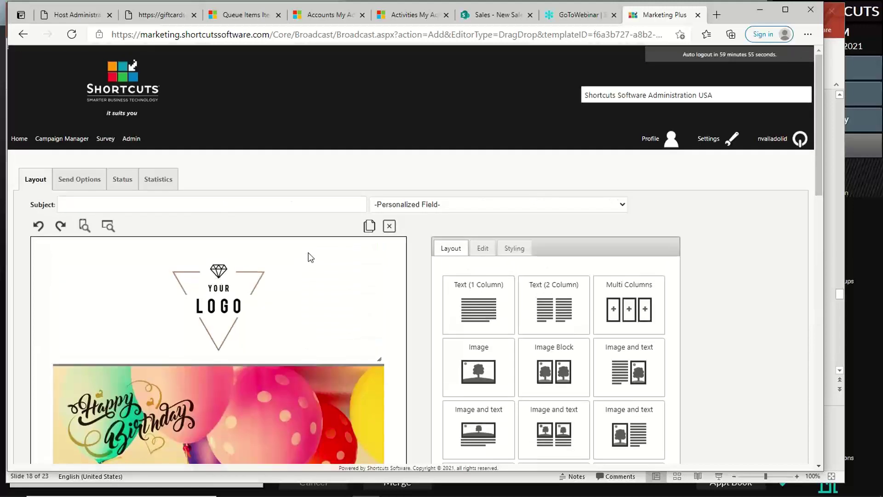
Set the campaign subject to "Happy Birthday" followed by the Given Name personalized field.
left_click(201, 202)
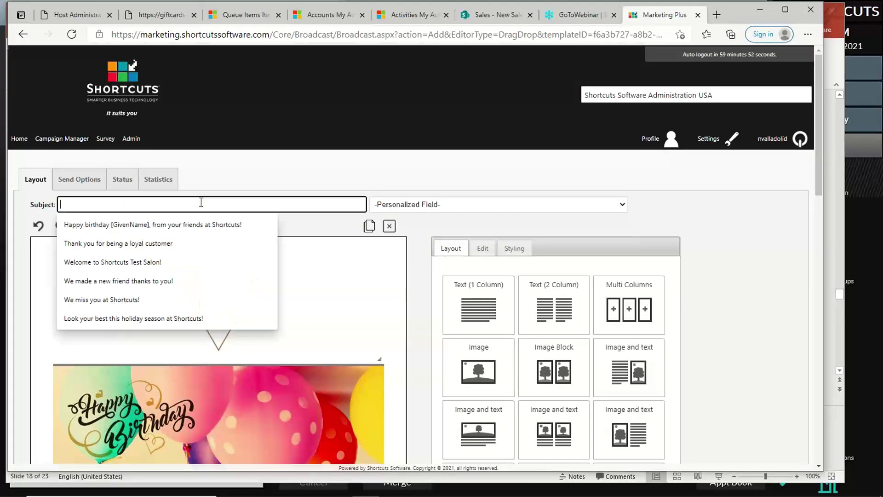
type("Happy Birthday")
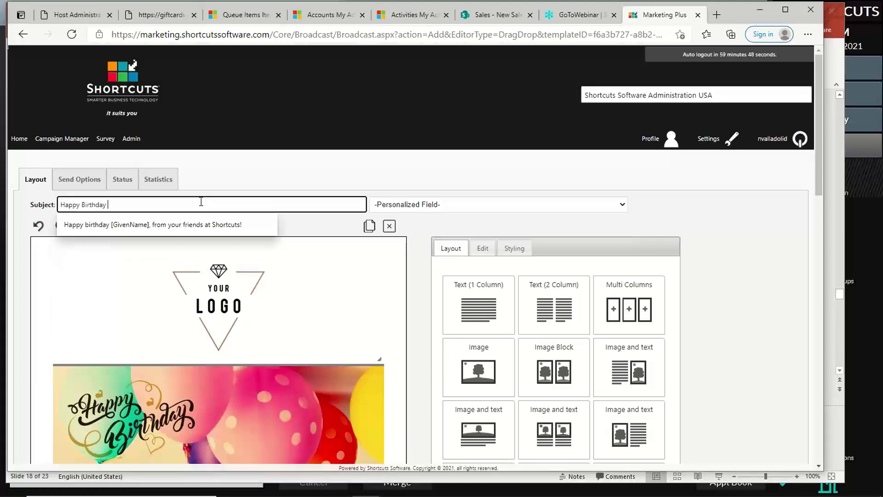
left_click(419, 206)
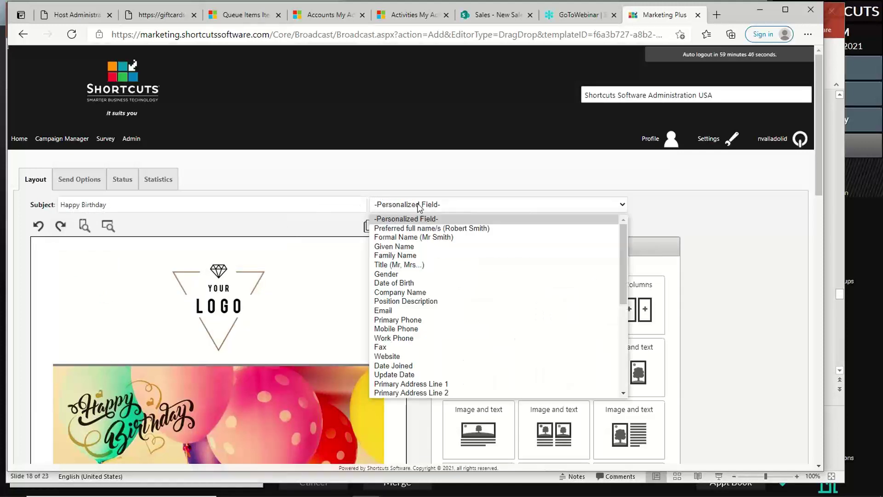
left_click(420, 207)
left_click(419, 207)
left_click(413, 249)
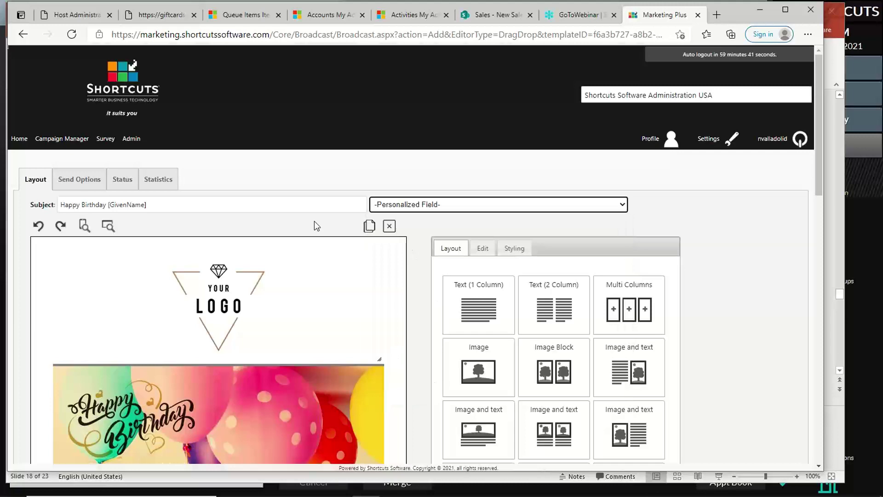
Extend the campaign subject after the Given Name field with "from your friends at Angel's Salon".
left_click(218, 206)
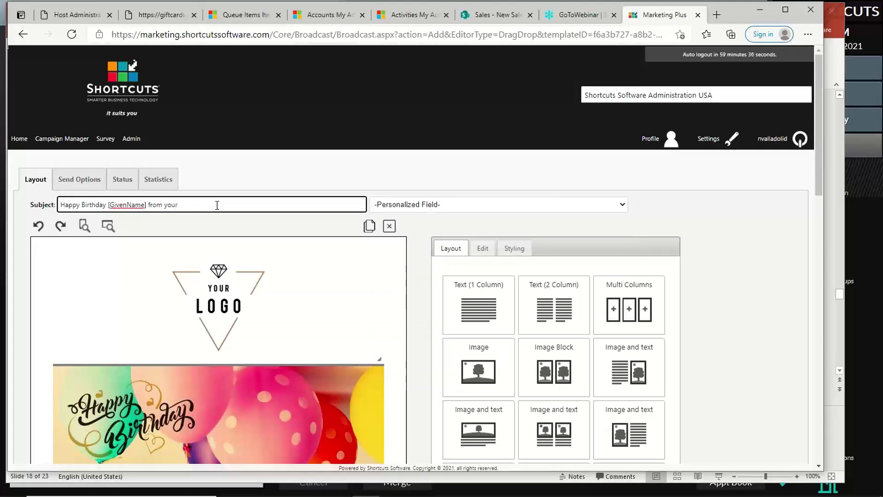
type("from your friends at Angel's Salon")
Open the image gallery for the logo placeholder at the head of the email.
left_click(244, 286)
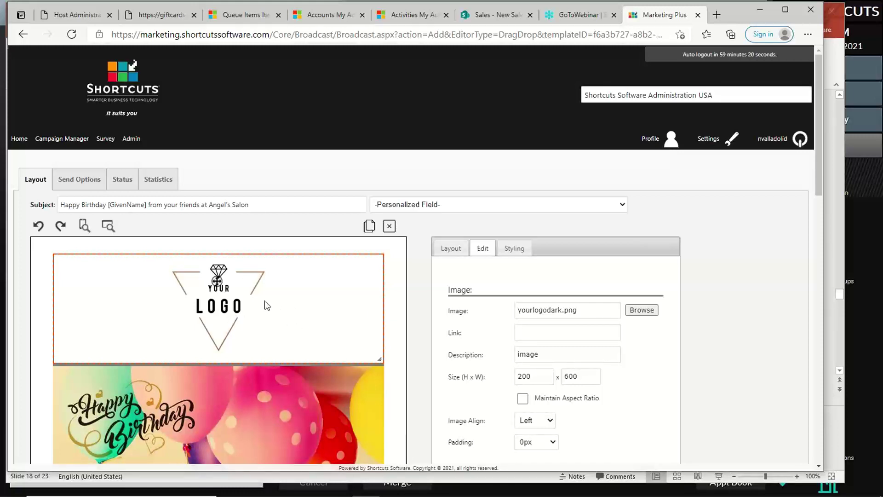
scroll(255, 302, "down", 1)
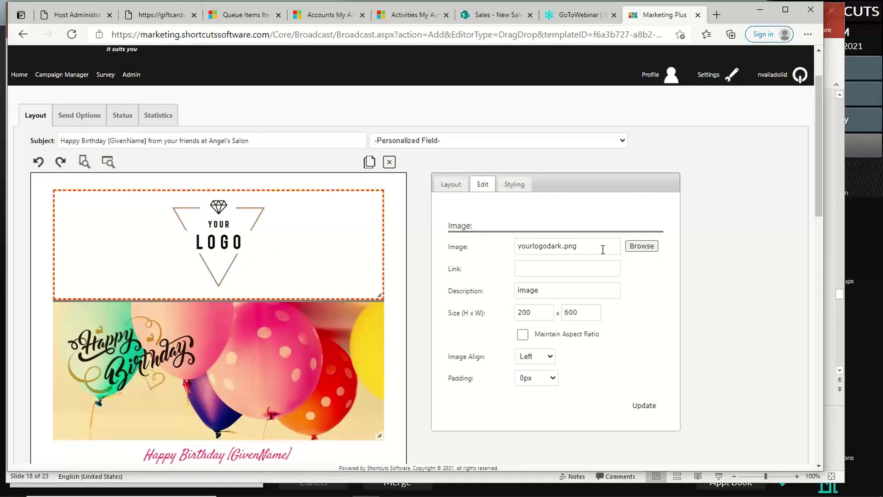
left_click(642, 246)
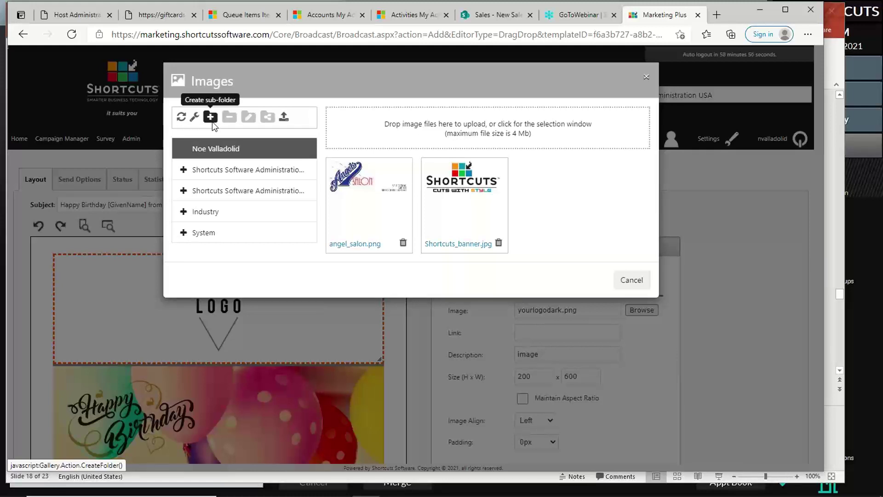
Look through the Banners, Birthday, Christmas, Father's Day and General Images folders of the shared Shortcuts Software Administration gallery.
left_click(184, 171)
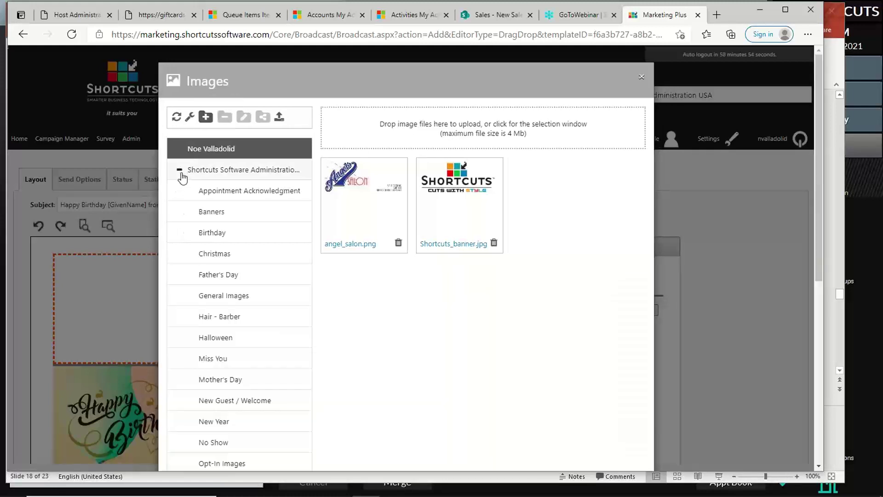
left_click(205, 211)
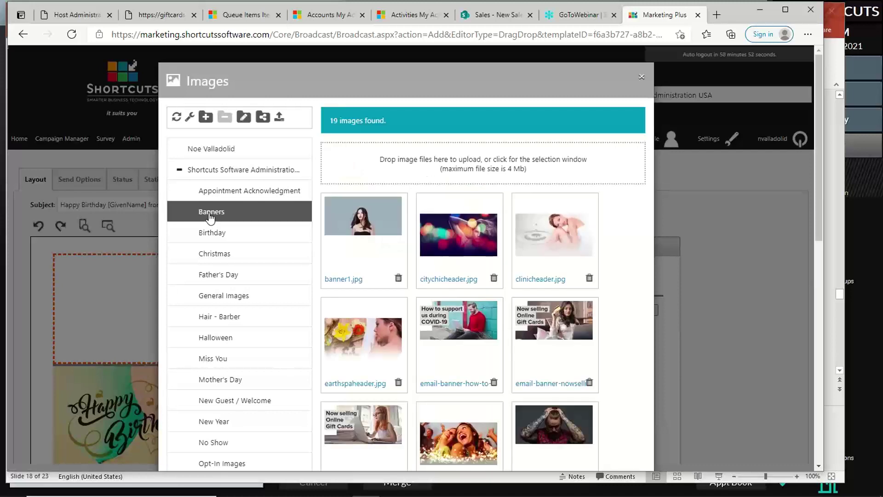
left_click(212, 237)
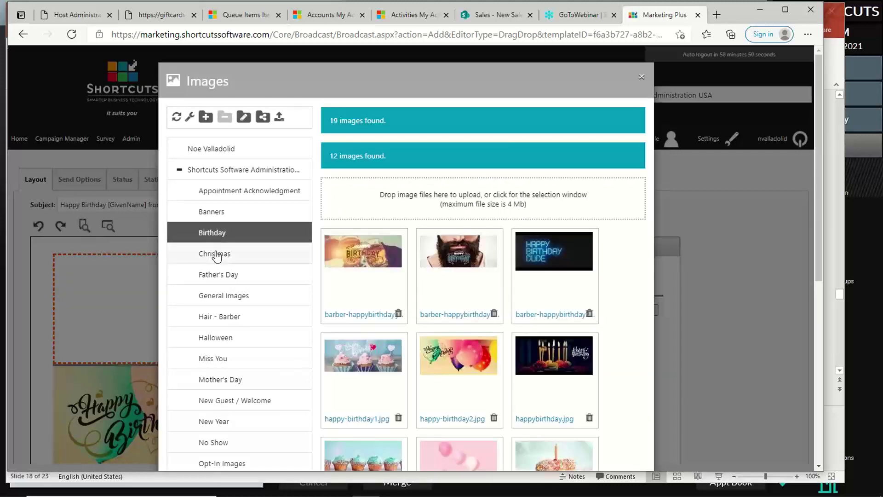
left_click(216, 256)
left_click(215, 274)
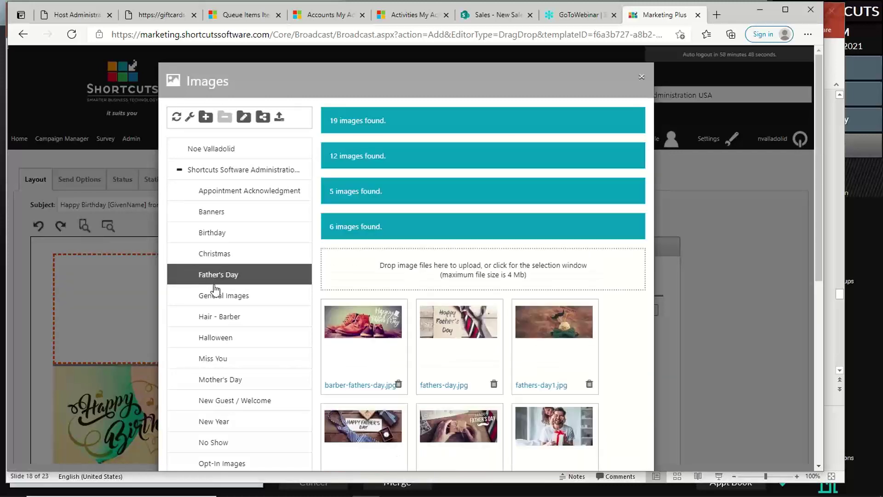
left_click(216, 294)
scroll(219, 290, "down", 3)
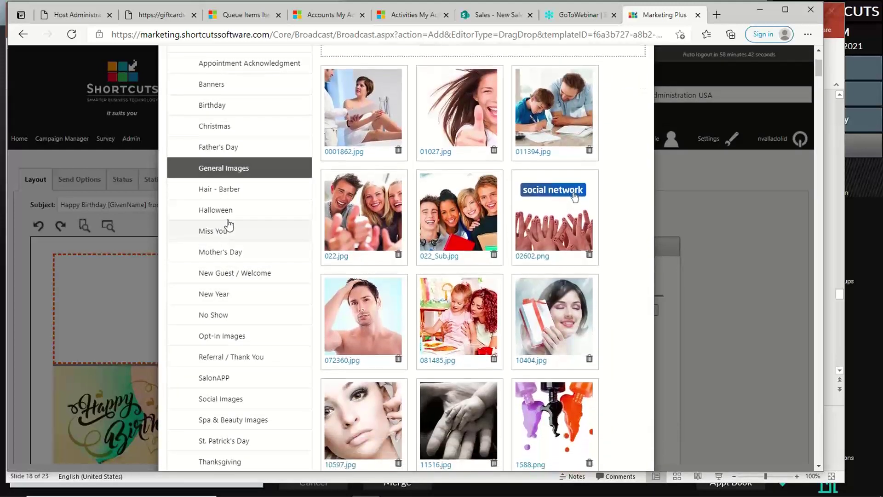
scroll(229, 226, "up", 3)
Replace the logo placeholder with angel_salon.png from the personal image folder and set its alignment to Center.
left_click(216, 152)
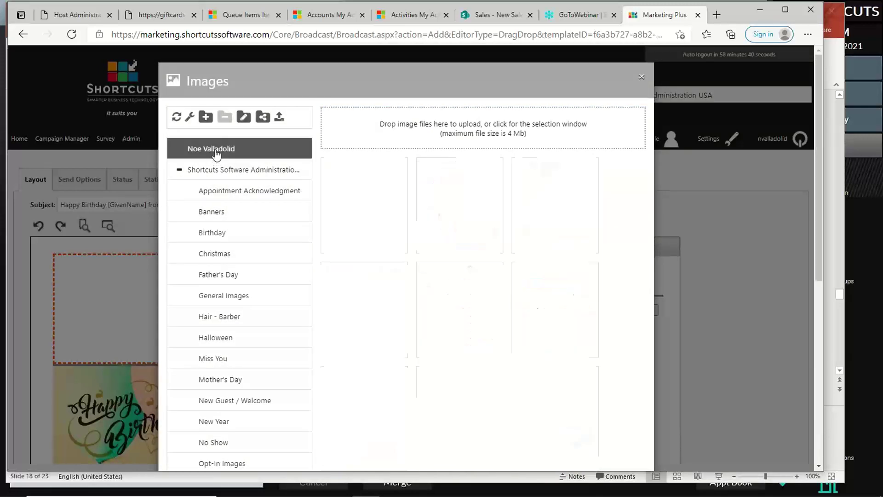
left_click(356, 214)
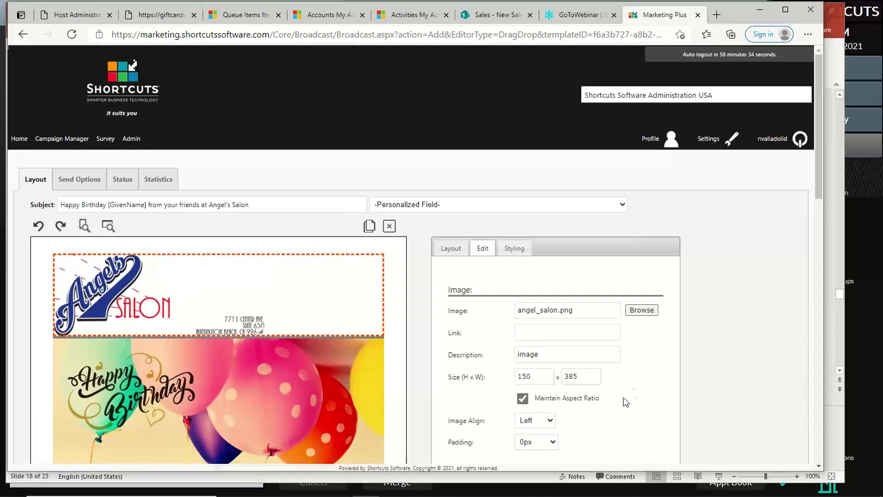
scroll(618, 405, "down", 3)
left_click(552, 297)
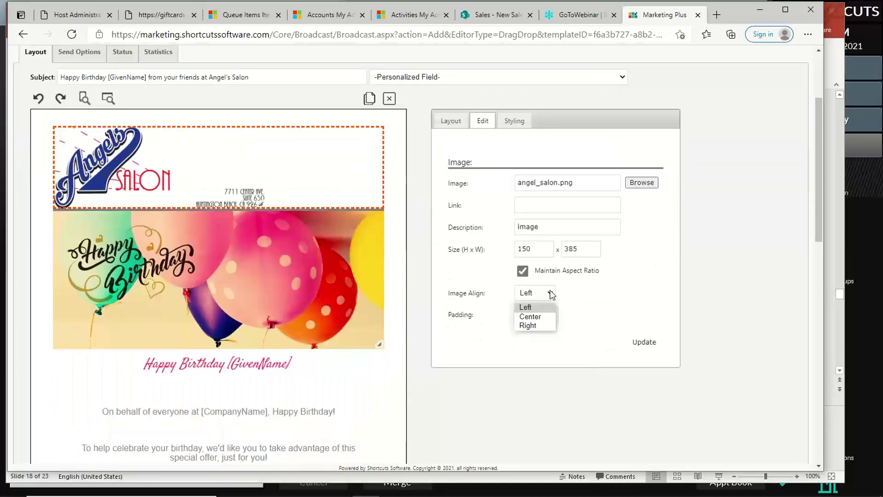
left_click(537, 316)
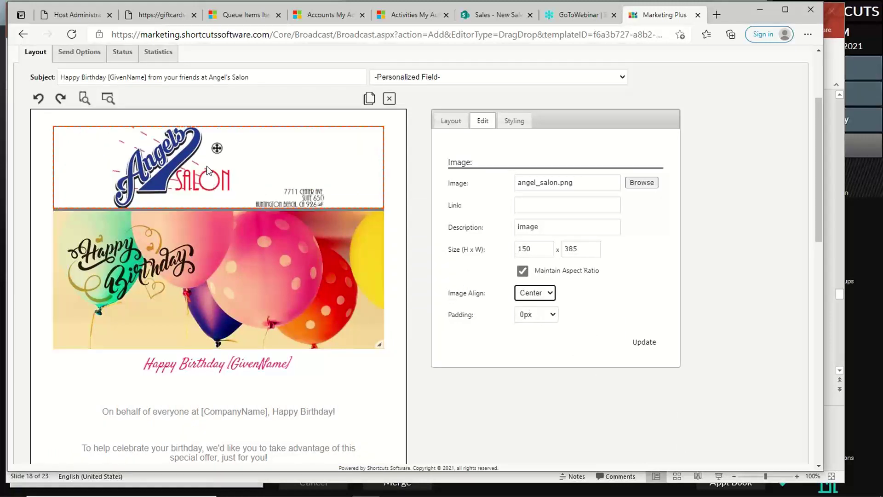
Inspect the balloon image settings, the message text with its CompanyName field, and the Happy Birthday heading.
left_click(234, 249)
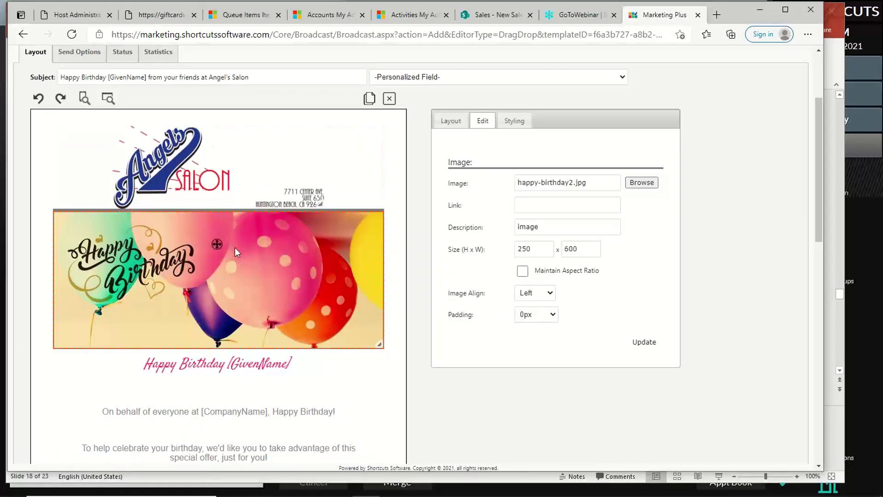
scroll(268, 283, "down", 5)
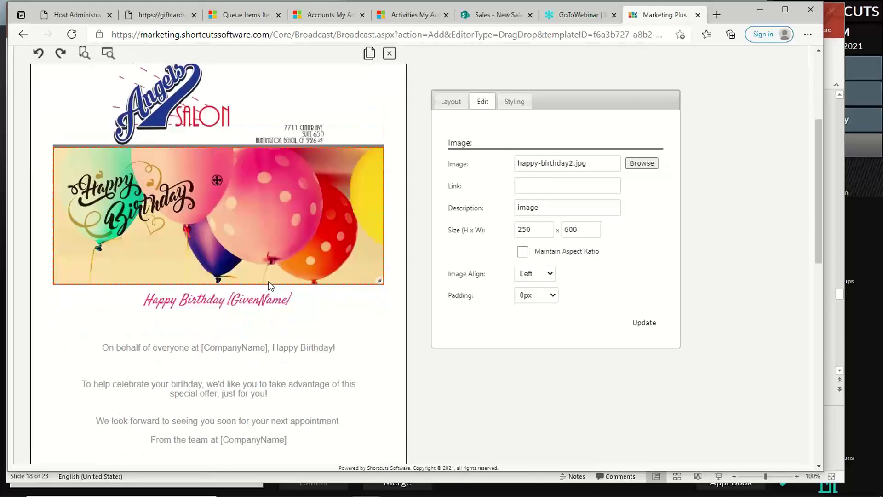
left_click(273, 259)
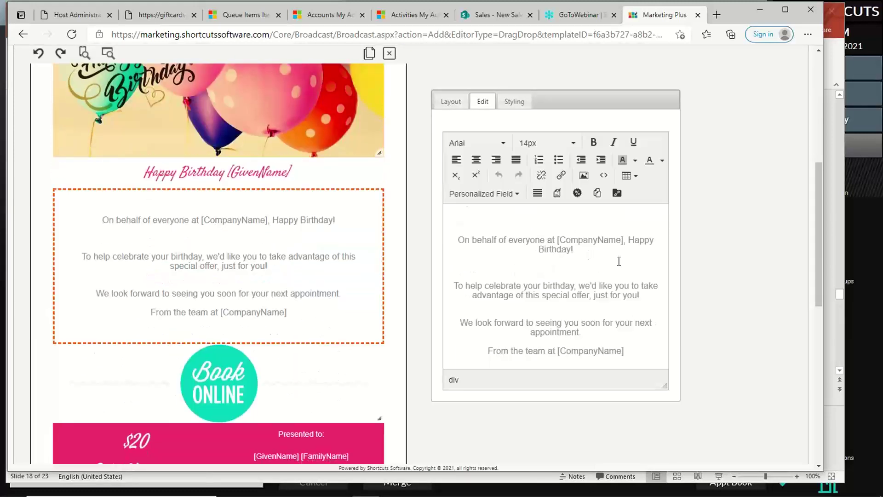
left_click_drag(460, 240, 565, 220)
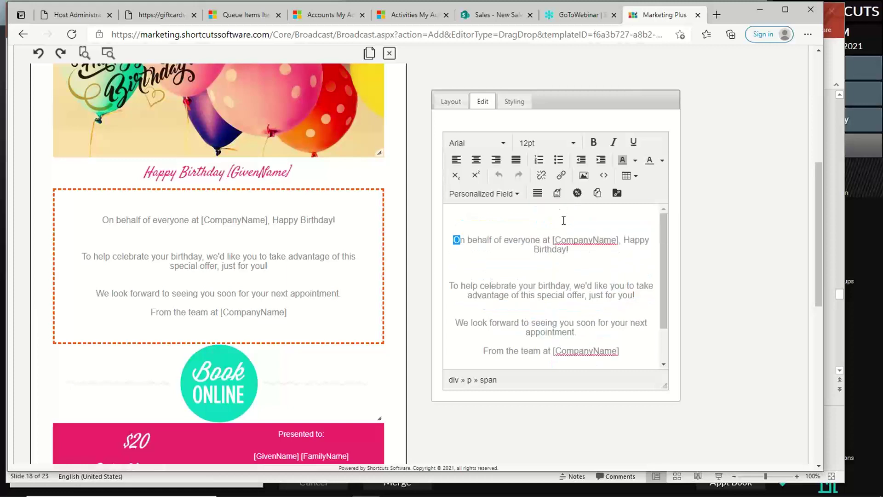
left_click(529, 268)
left_click_drag(620, 240, 569, 237)
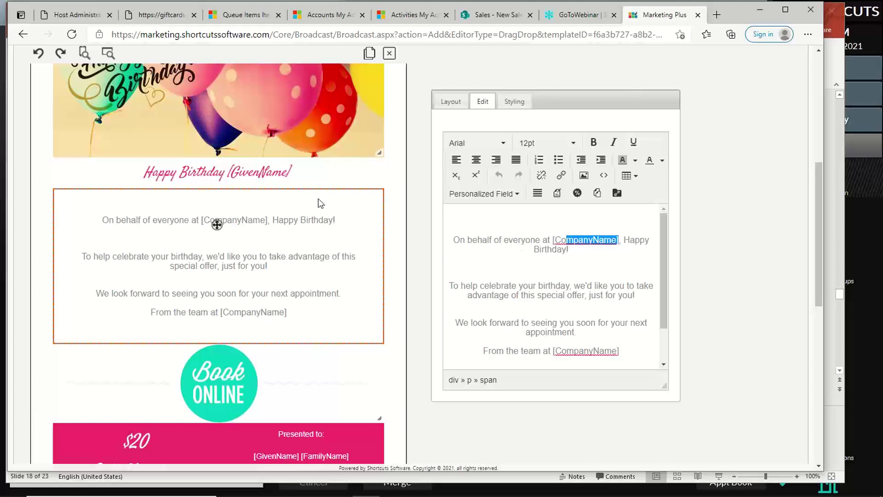
left_click(298, 179)
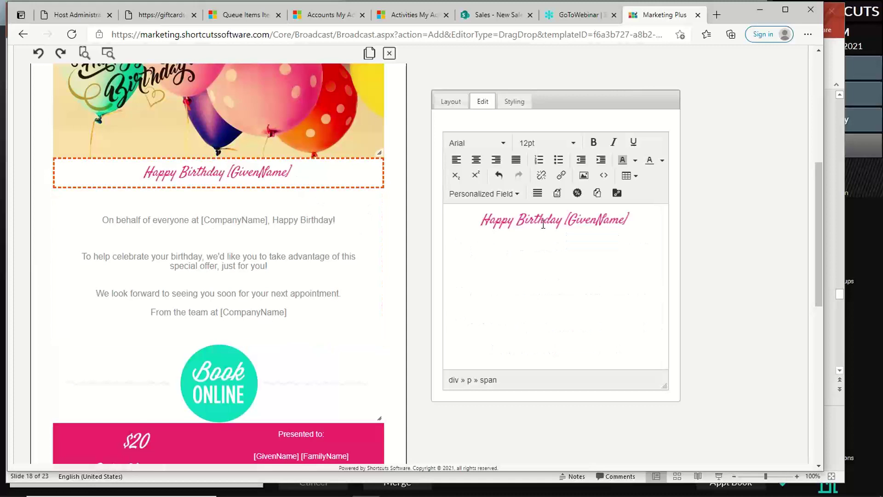
Show the edit options of the Book Online image, the voucher's "Presented to" text, the message text and the balloon image.
scroll(359, 240, "down", 2)
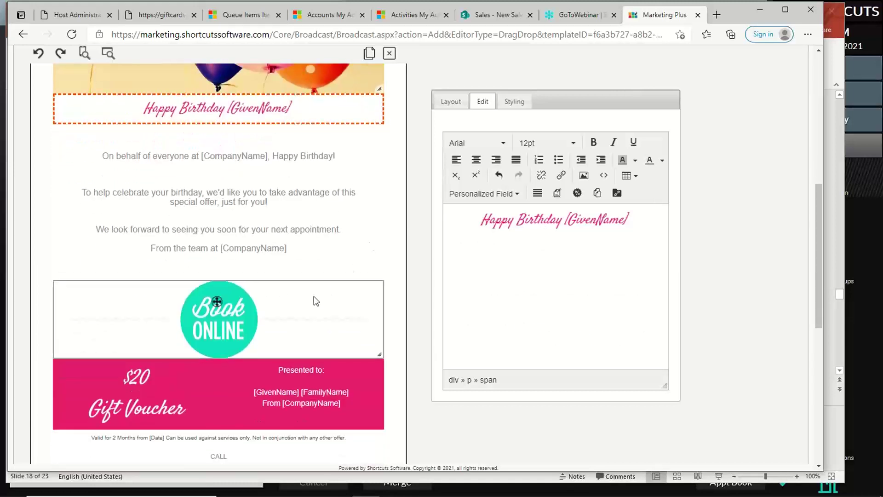
left_click(316, 301)
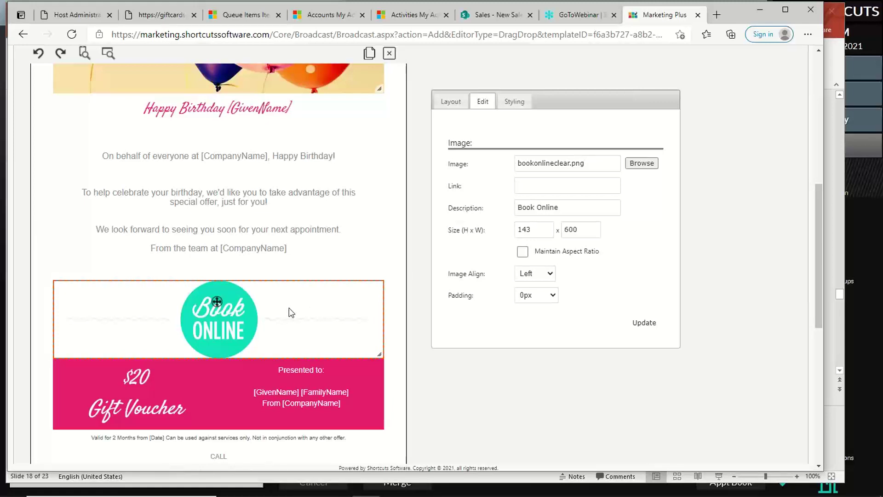
left_click(248, 389)
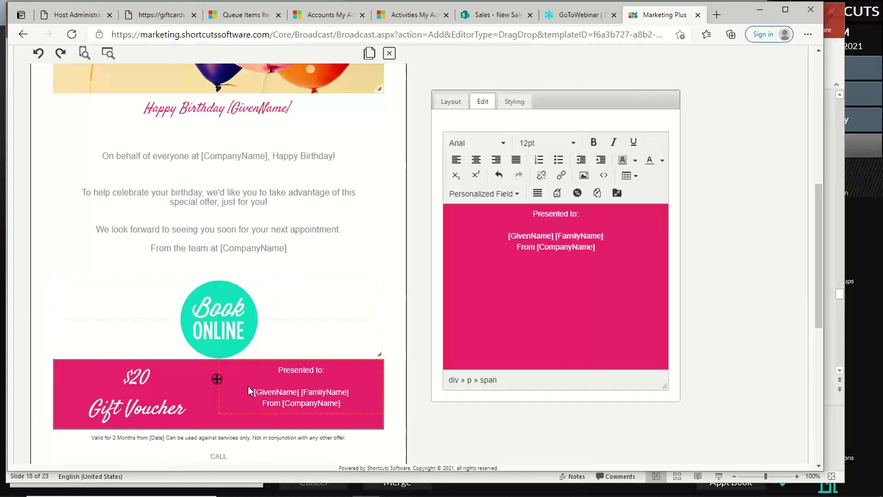
left_click(328, 211)
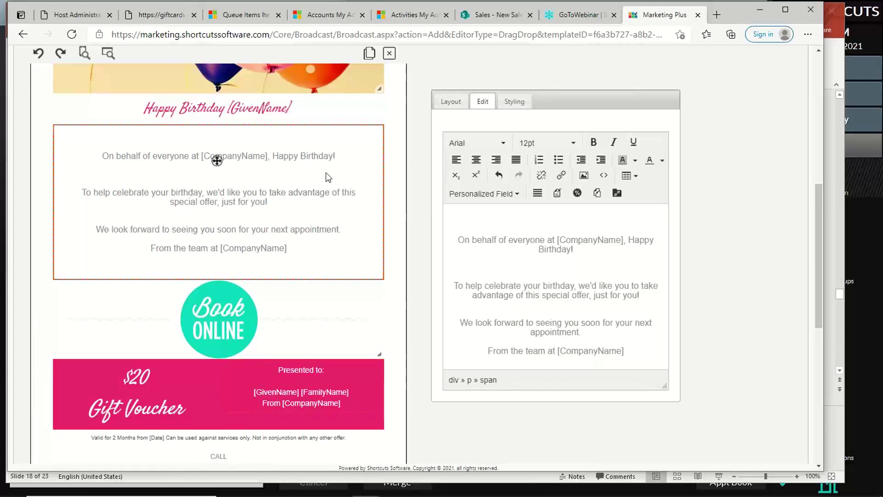
left_click(322, 84)
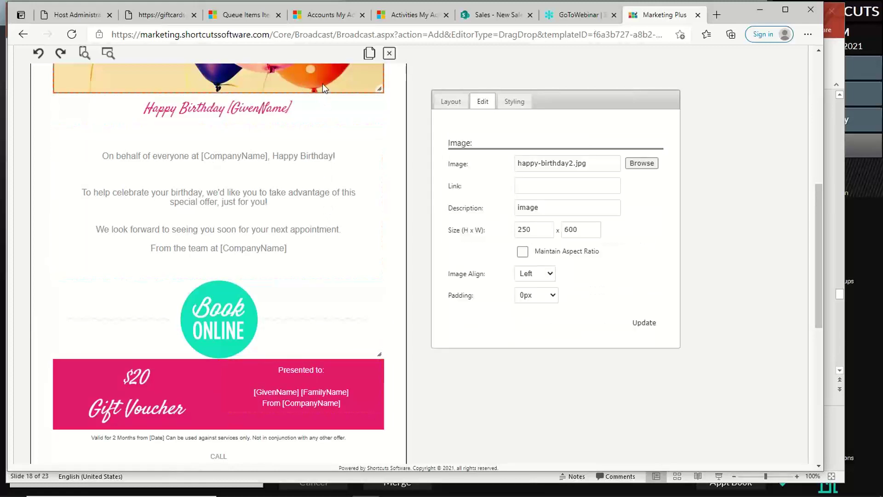
Point out the empty Link field of the Book Online image, the balloon image and the salon logo.
left_click(286, 313)
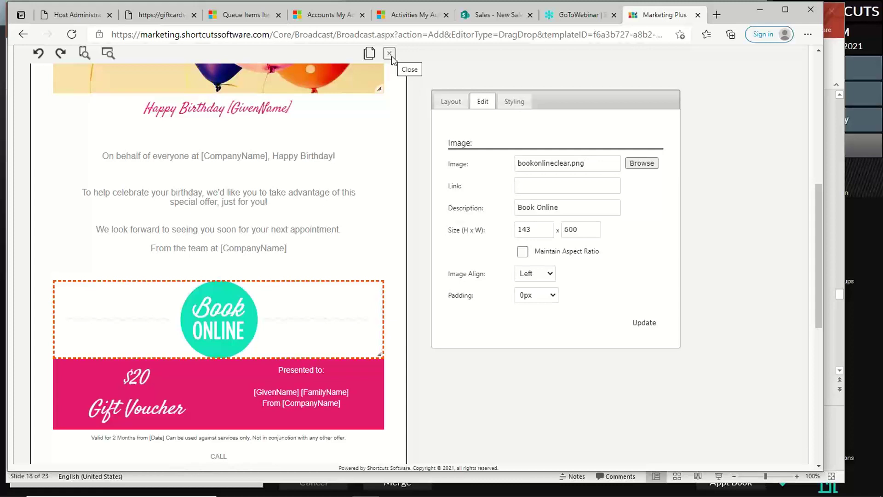
left_click(544, 184)
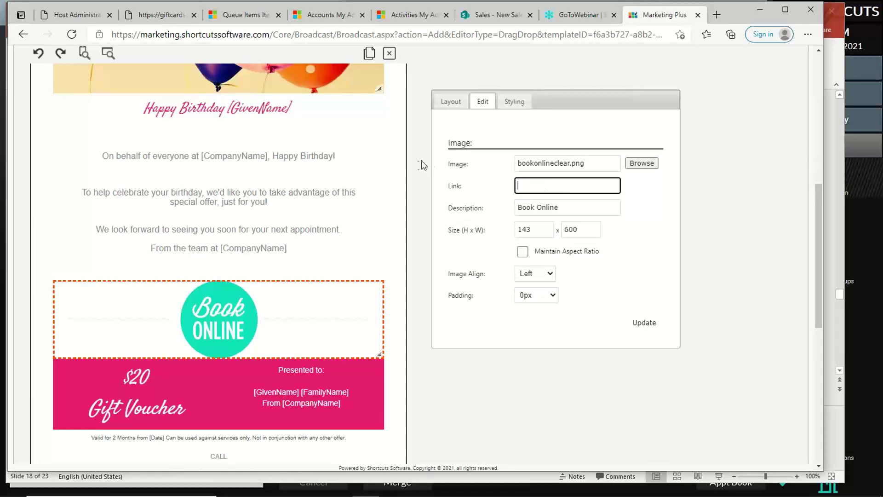
scroll(410, 171, "up", 4)
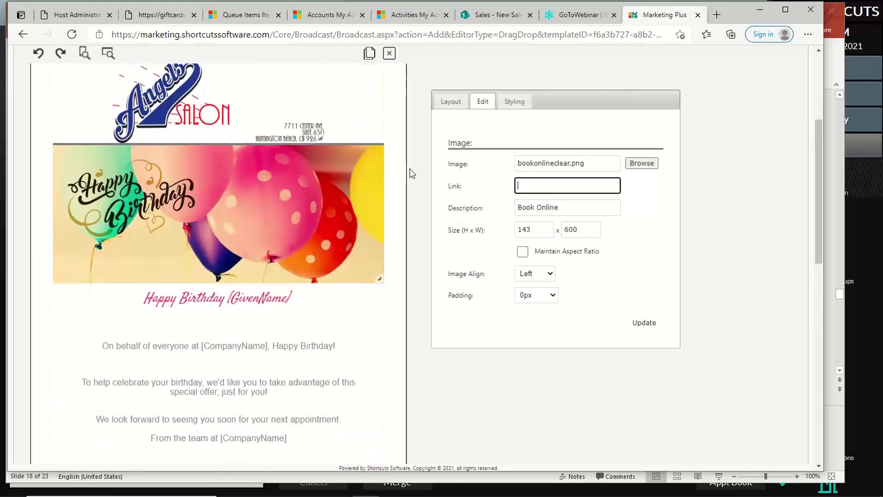
left_click(275, 186)
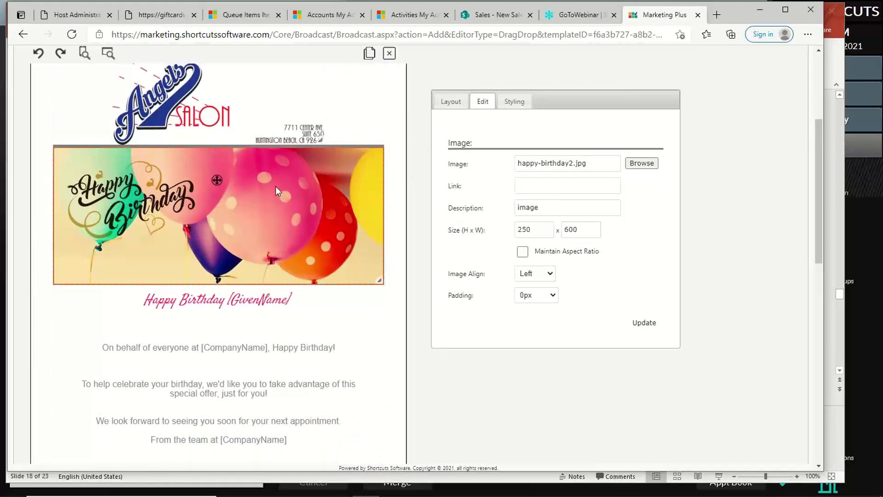
left_click(537, 186)
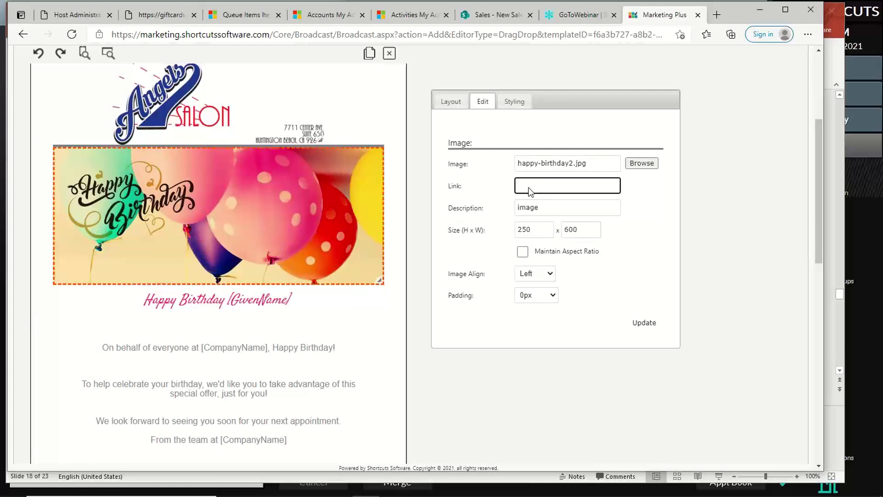
scroll(256, 189, "up", 3)
left_click(193, 274)
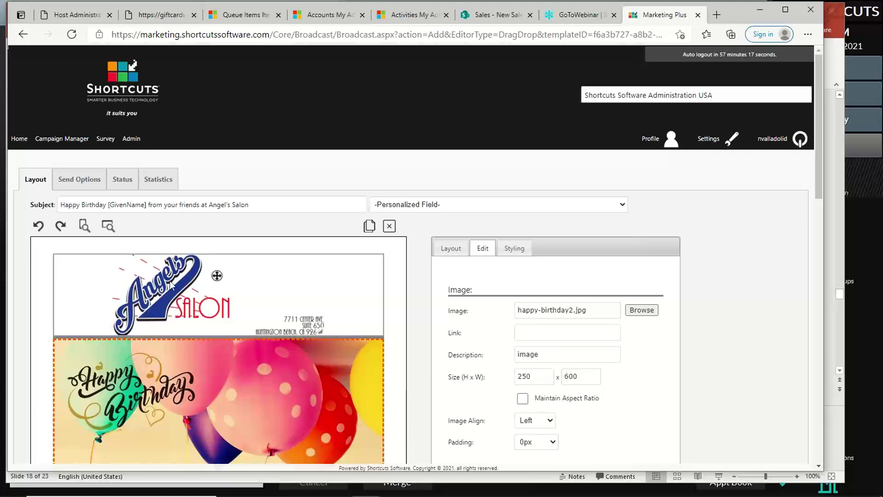
left_click(563, 333)
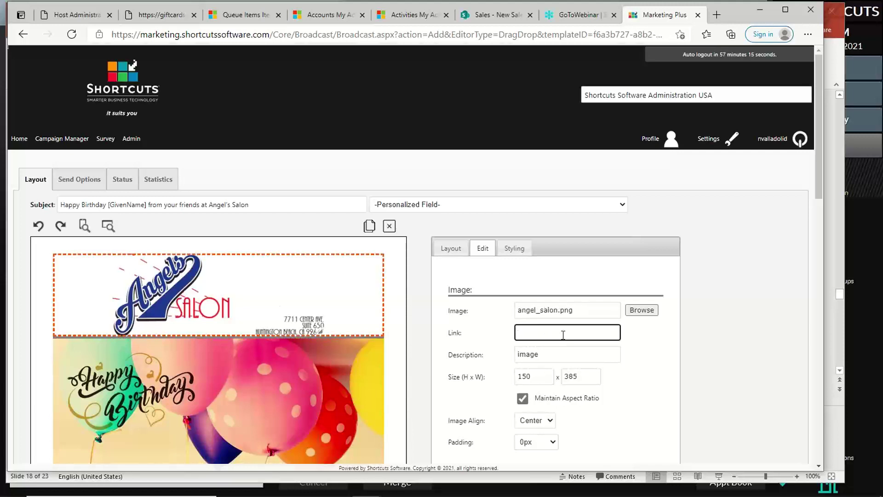
Change the amount in the pink Gift Voucher block to $10.
scroll(563, 335, "down", 3)
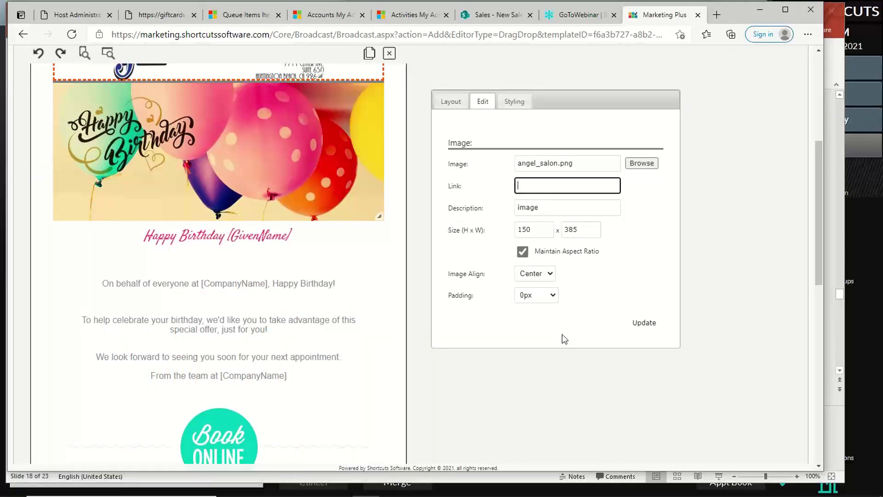
scroll(564, 339, "down", 5)
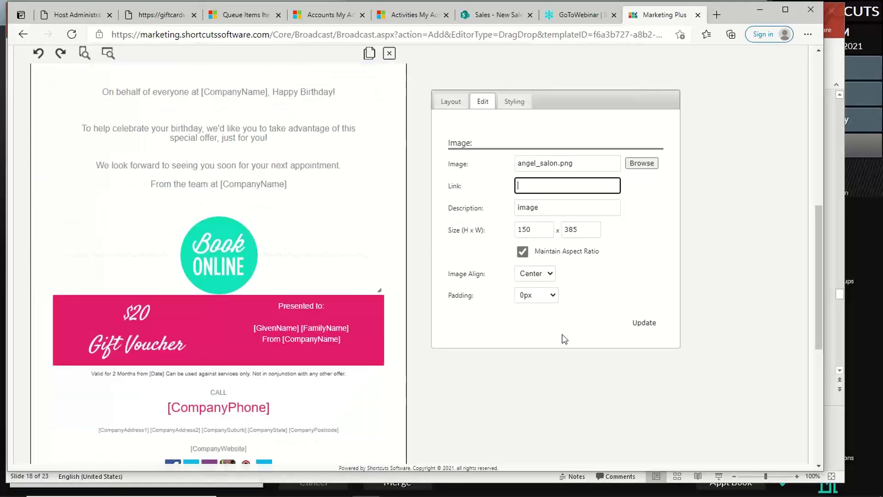
scroll(564, 337, "down", 3)
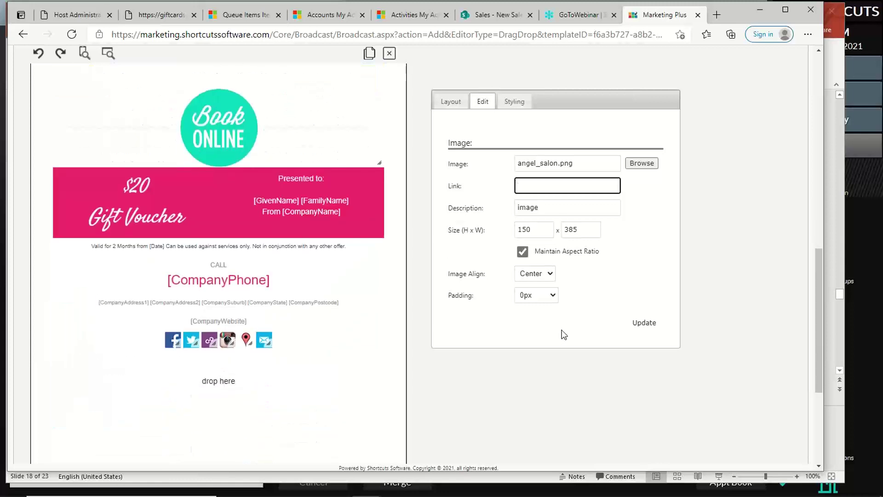
left_click(111, 192)
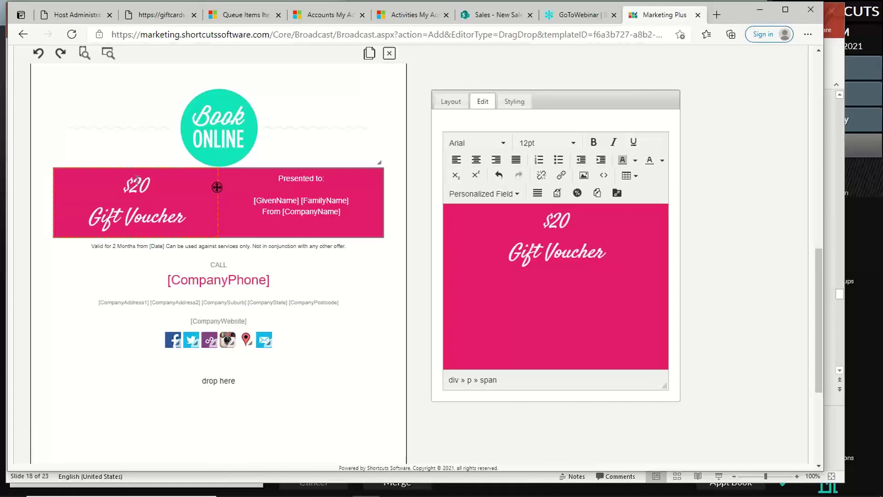
left_click(559, 220)
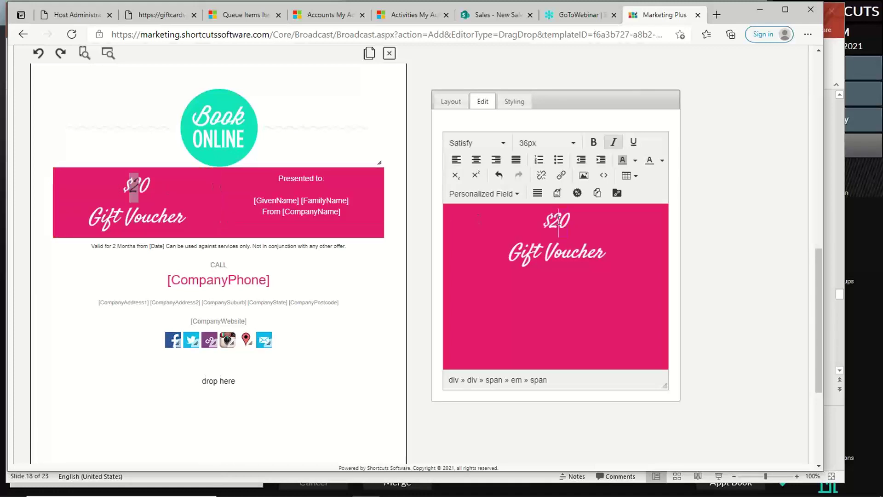
left_click_drag(559, 220, 551, 221)
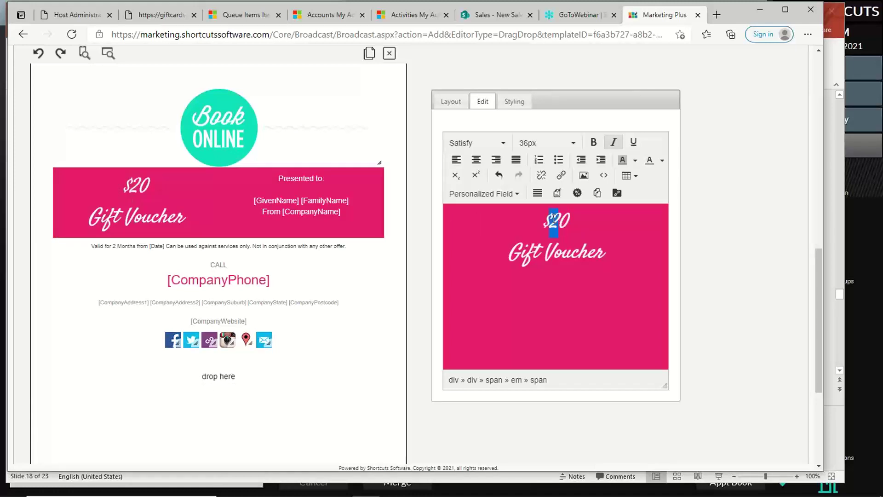
type("1")
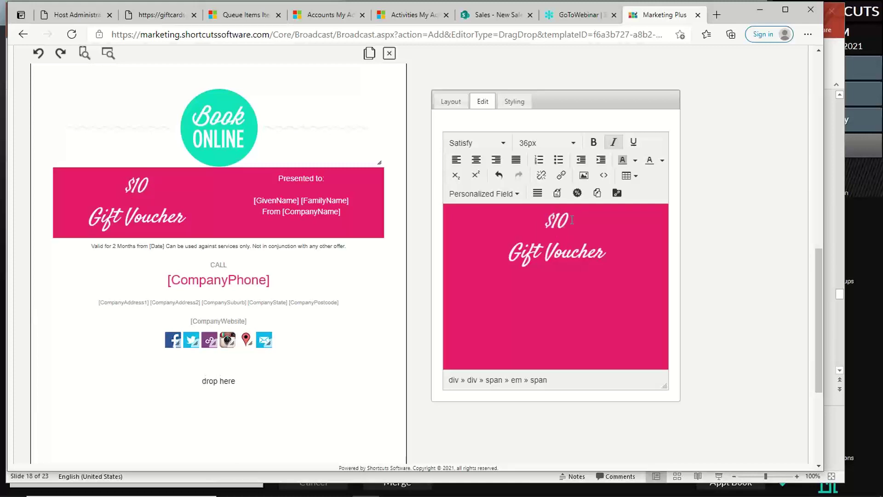
left_click_drag(571, 220, 557, 220)
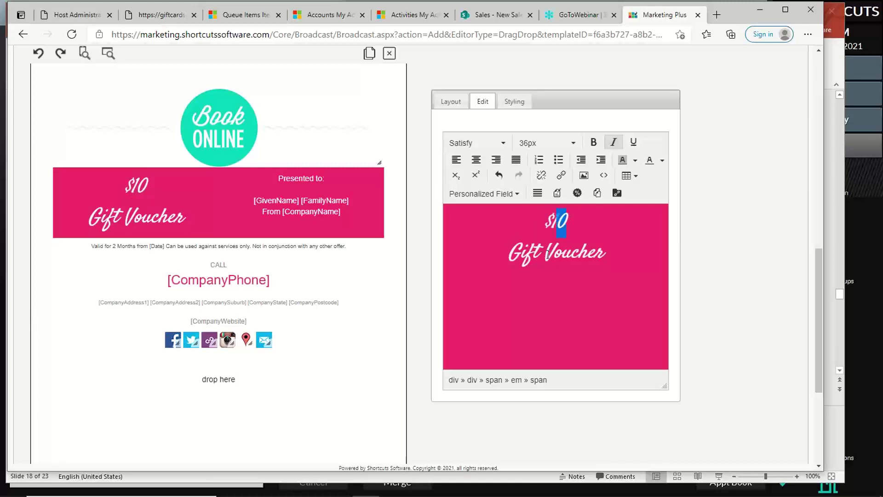
Examine the personalized name and company fields in the voucher's "Presented to" text.
left_click(358, 198)
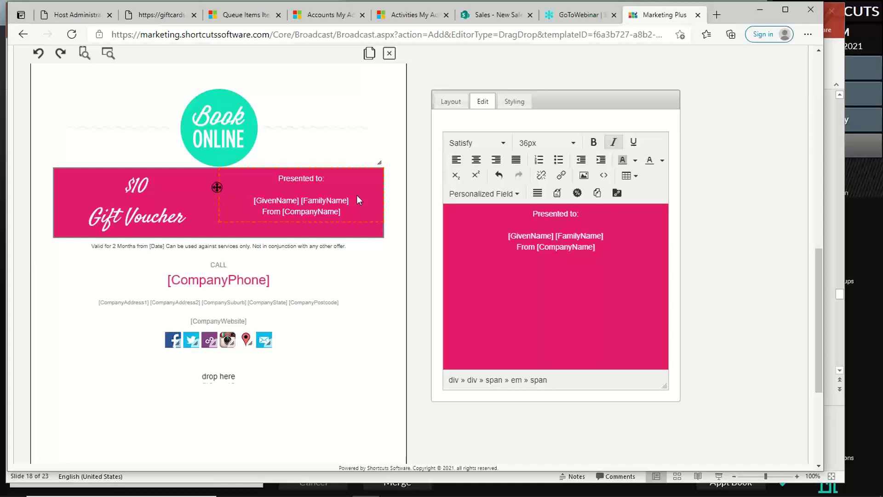
left_click(619, 245)
left_click_drag(620, 246, 517, 237)
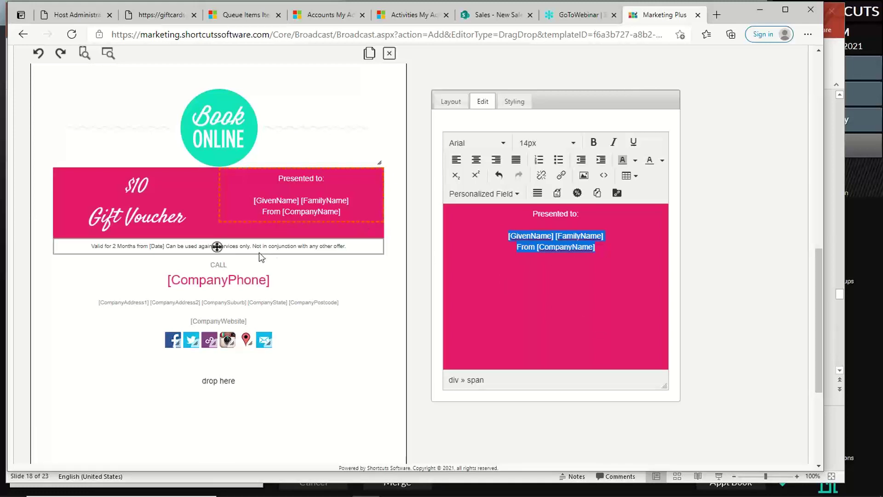
Change the validity period in the voucher's terms line to 30 days.
left_click(285, 245)
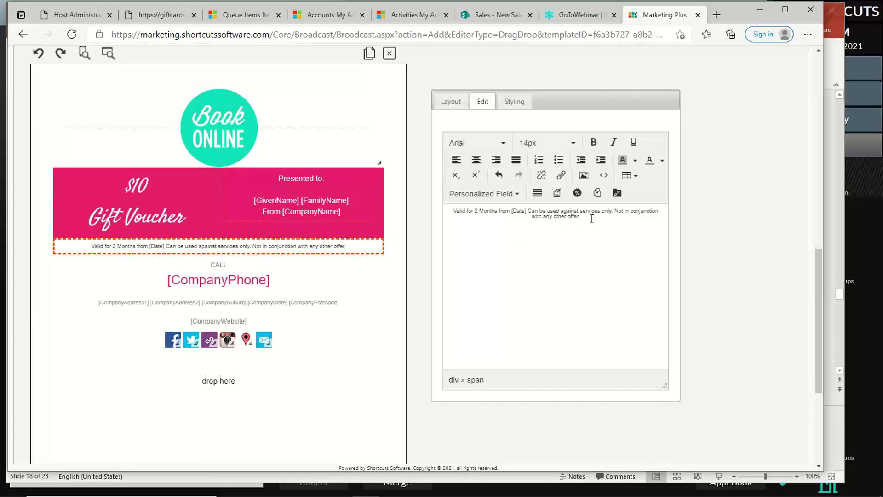
left_click_drag(592, 219, 452, 210)
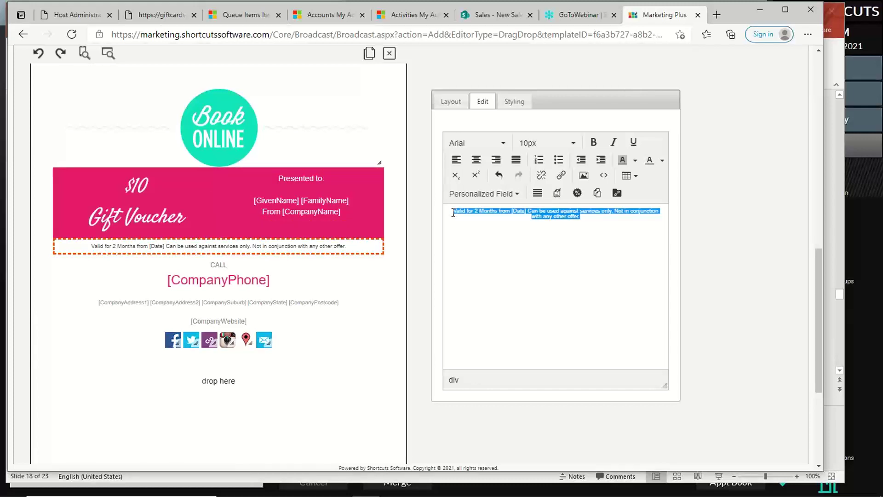
left_click(503, 221)
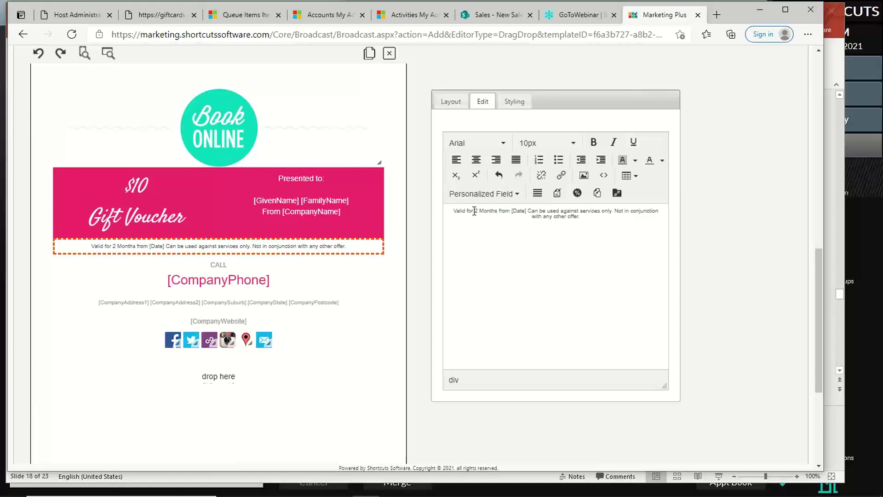
left_click_drag(474, 210, 499, 210)
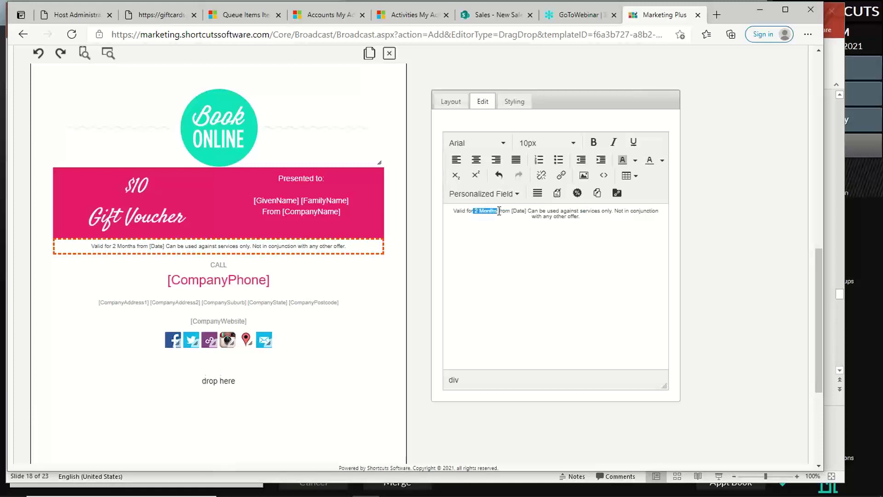
type("30 da")
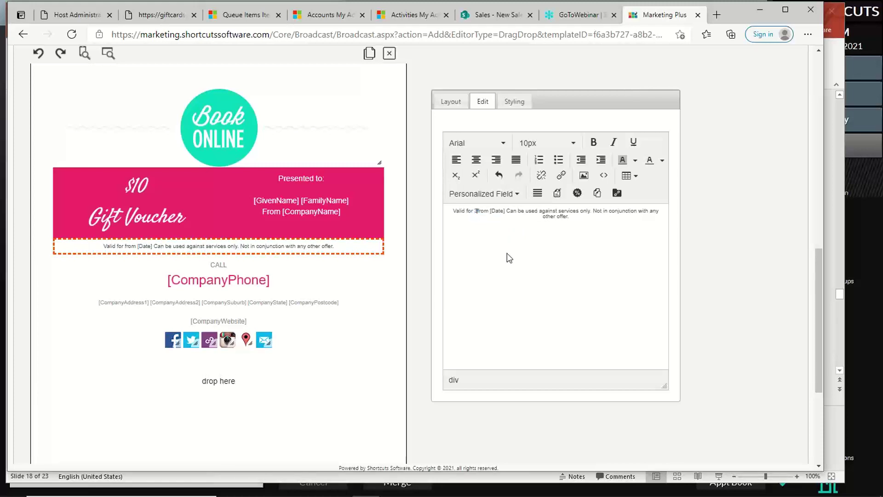
type("ys")
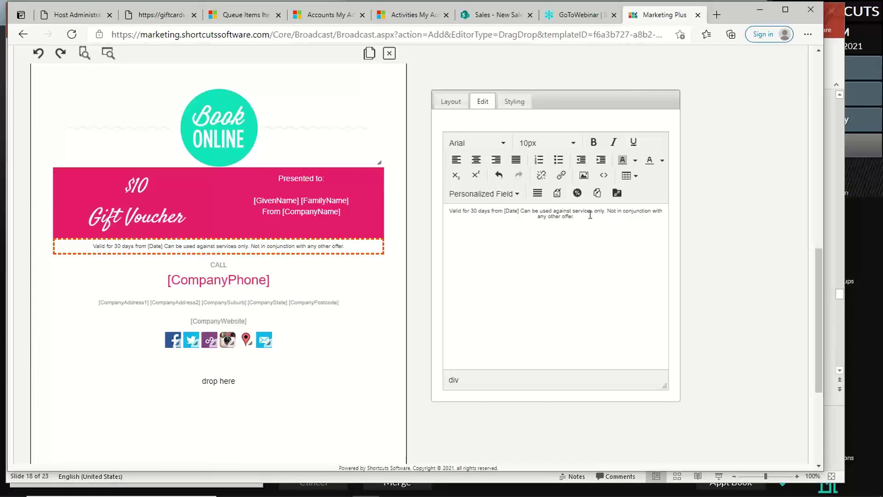
left_click_drag(599, 211, 571, 211)
Delete the template's social icon row and insert a new Connect block below the company contact details.
left_click(303, 286)
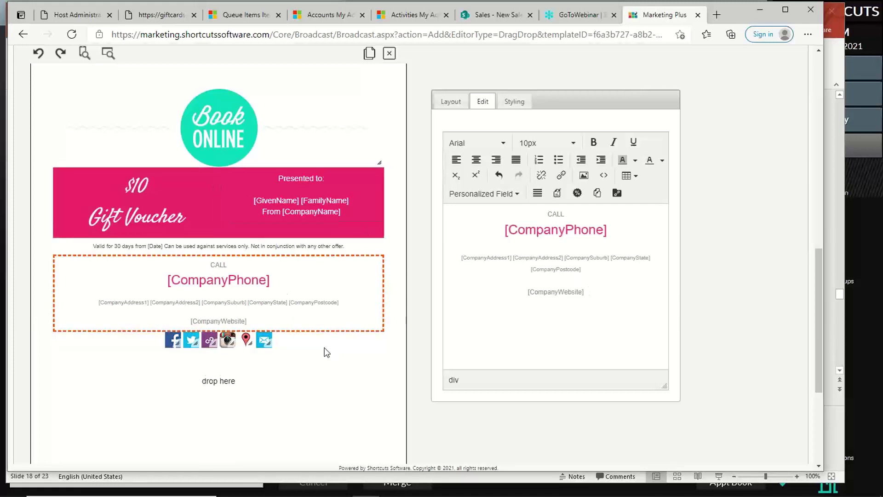
left_click(305, 347)
left_click(308, 346)
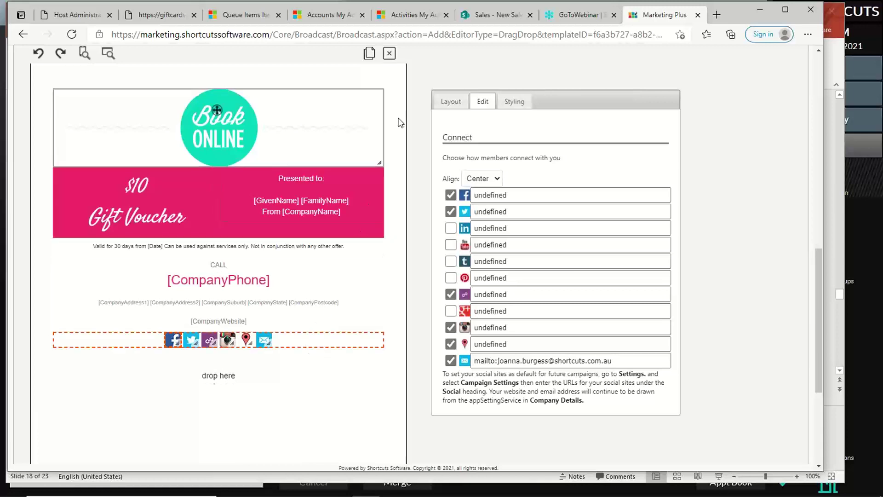
left_click(390, 54)
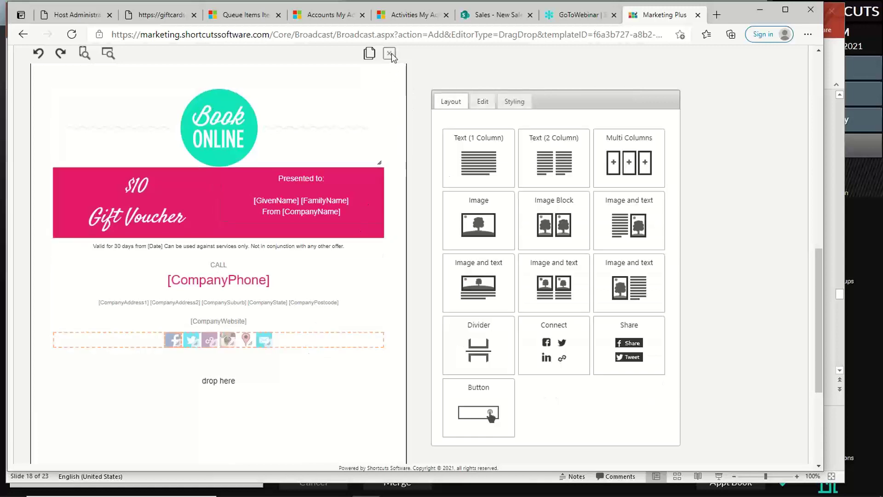
left_click_drag(562, 348, 274, 382)
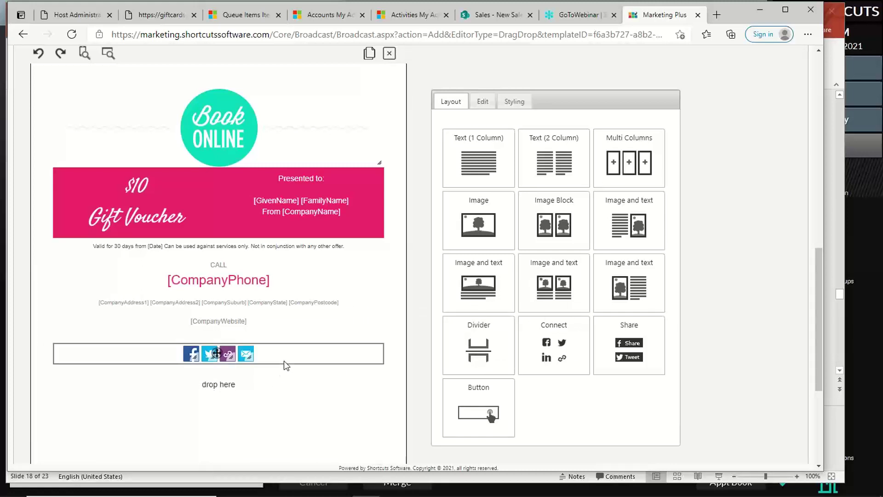
Toggle the email, website, Twitter and Facebook links of the new Connect block off and back on.
left_click(284, 360)
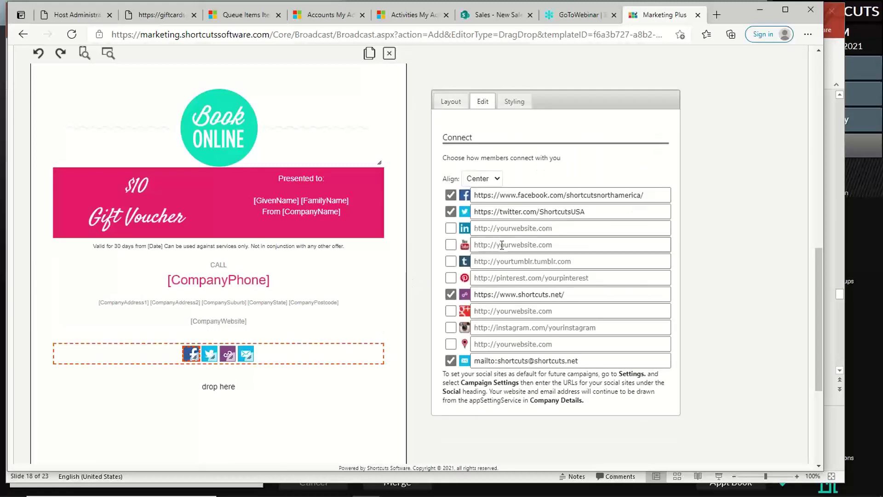
left_click(450, 360)
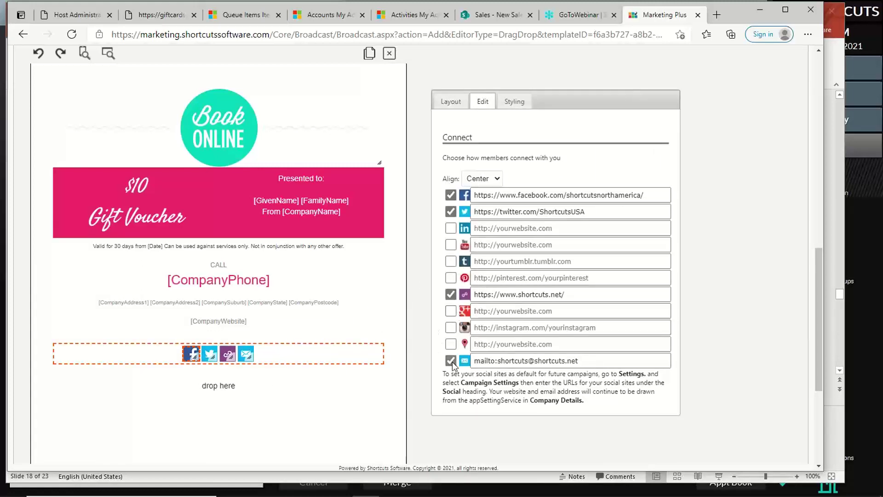
left_click(450, 361)
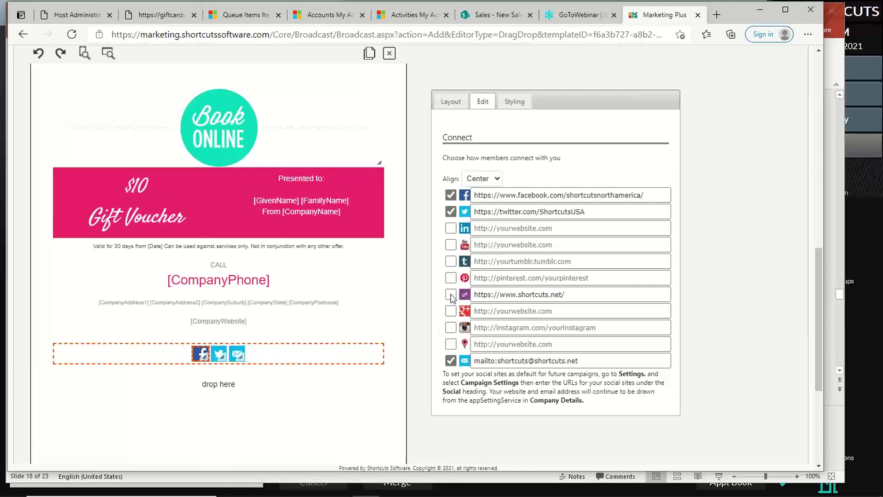
left_click(451, 212)
left_click(452, 212)
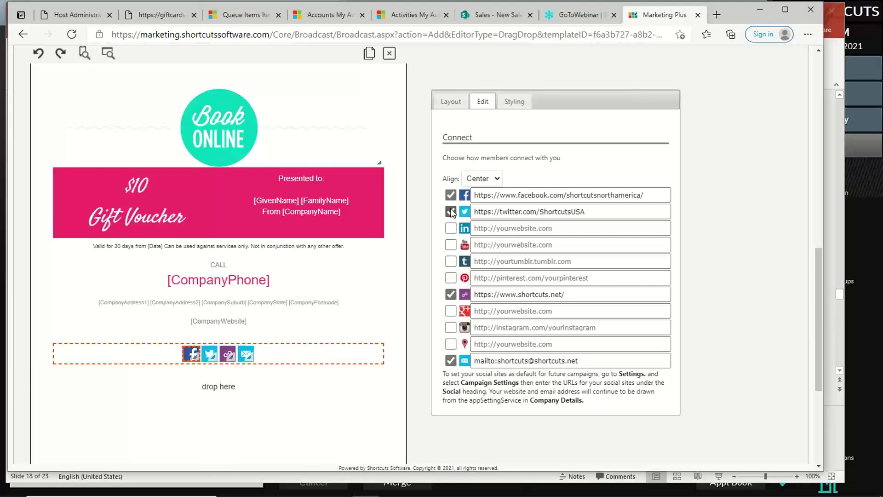
left_click(450, 195)
left_click(451, 195)
left_click(451, 212)
left_click(451, 211)
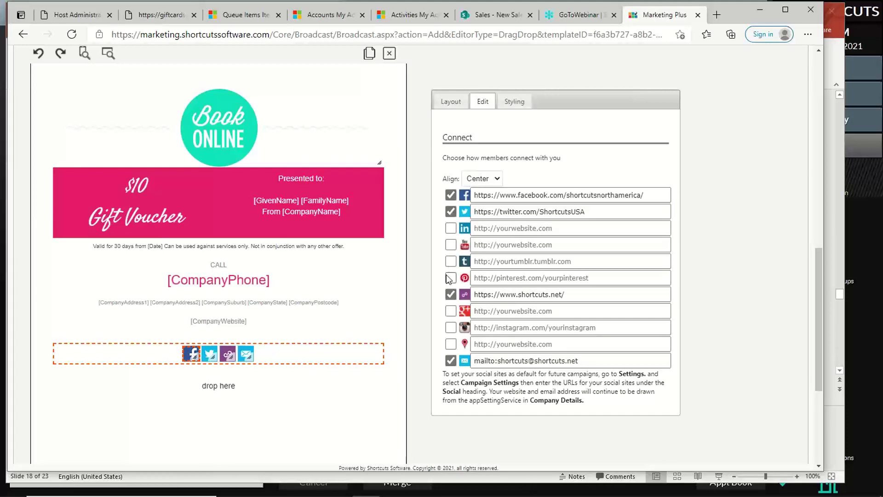
Review the salon logo settings, the voucher's amount text and the Book Online image settings.
scroll(417, 281, "down", 2)
scroll(417, 284, "up", 5)
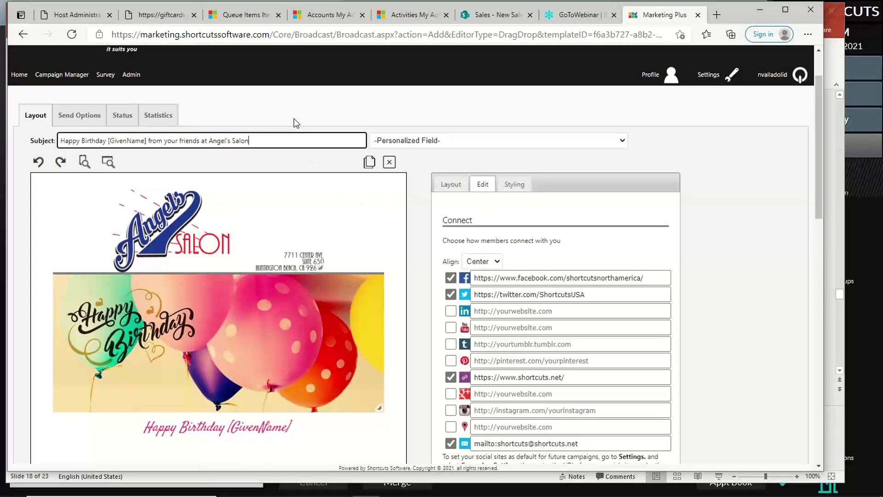
left_click(254, 224)
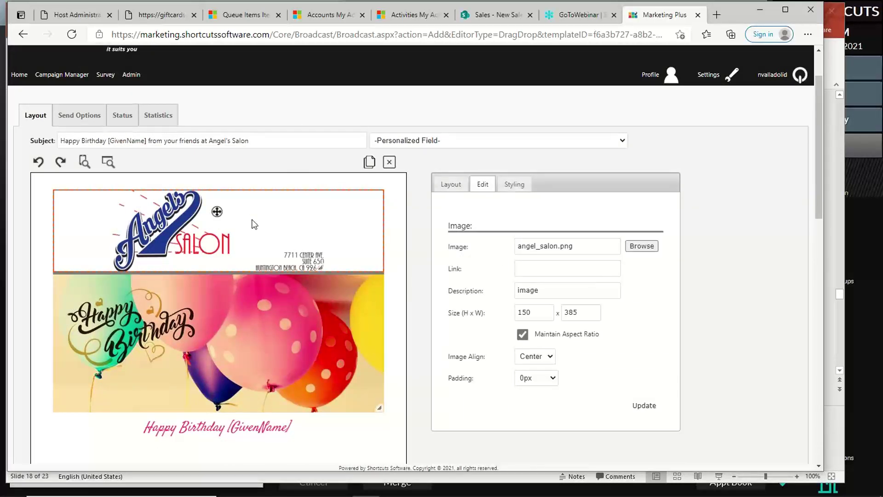
scroll(254, 224, "down", 8)
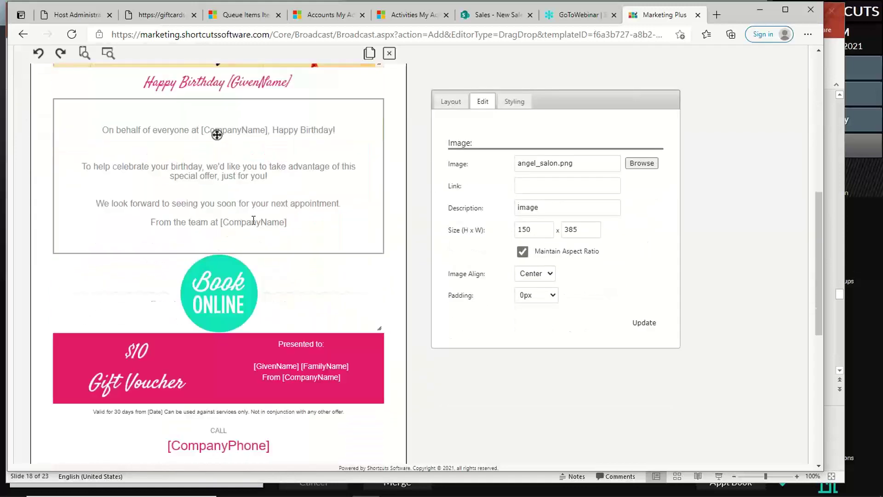
left_click(152, 314)
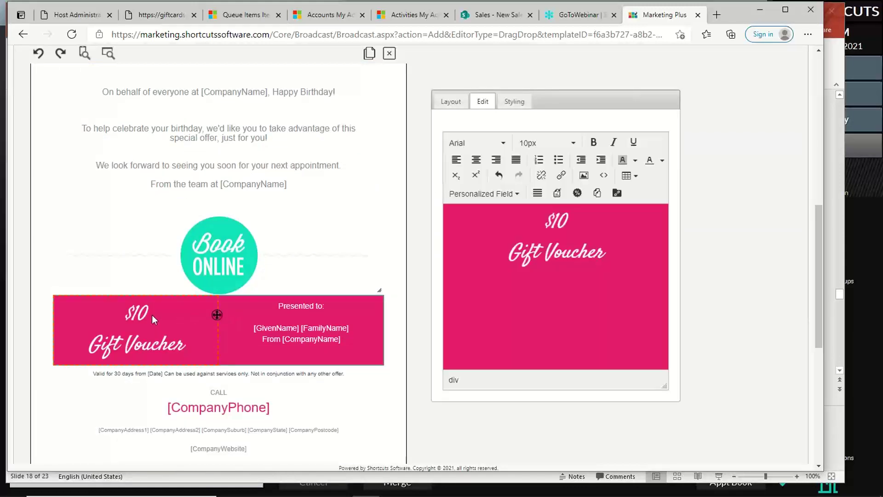
left_click_drag(570, 221, 467, 233)
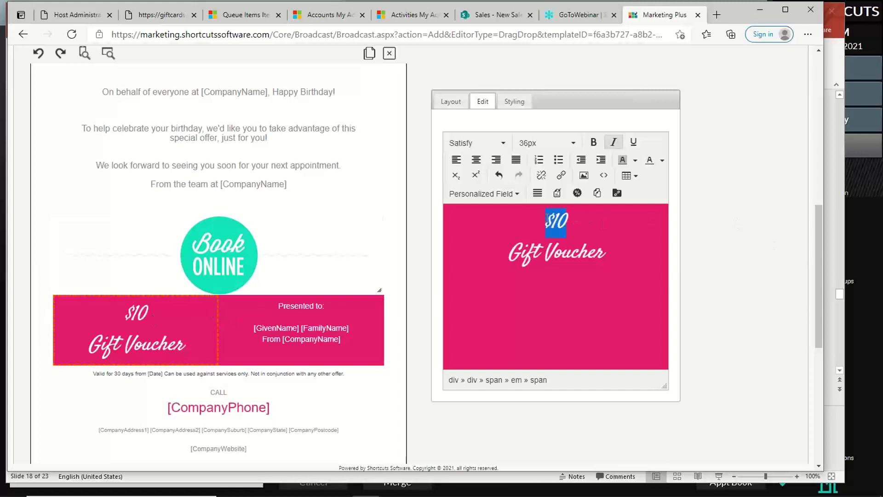
left_click(283, 254)
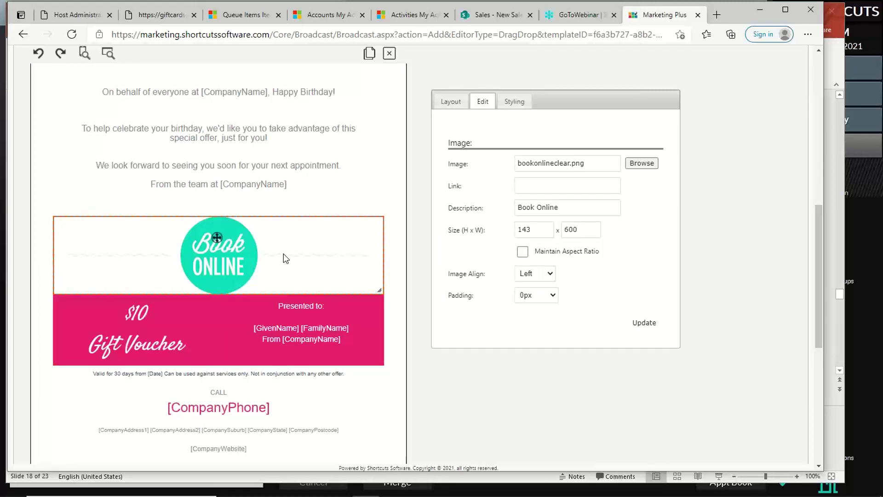
Save the email layout, continue to the send options and set the campaign frequency to Set and Forget (ongoing).
scroll(284, 253, "down", 1)
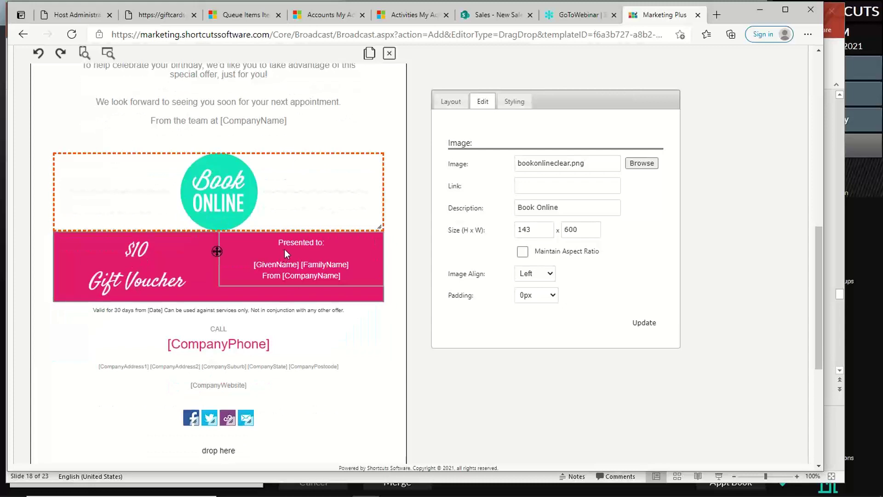
scroll(284, 249, "down", 5)
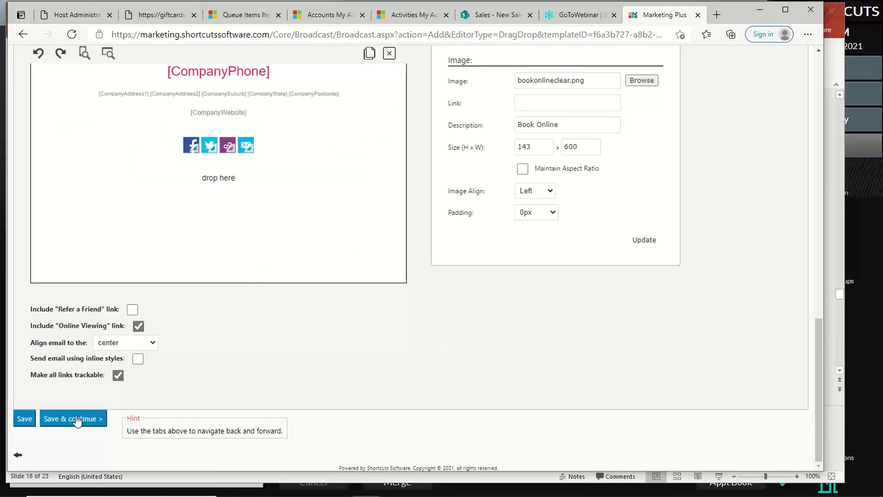
left_click(78, 419)
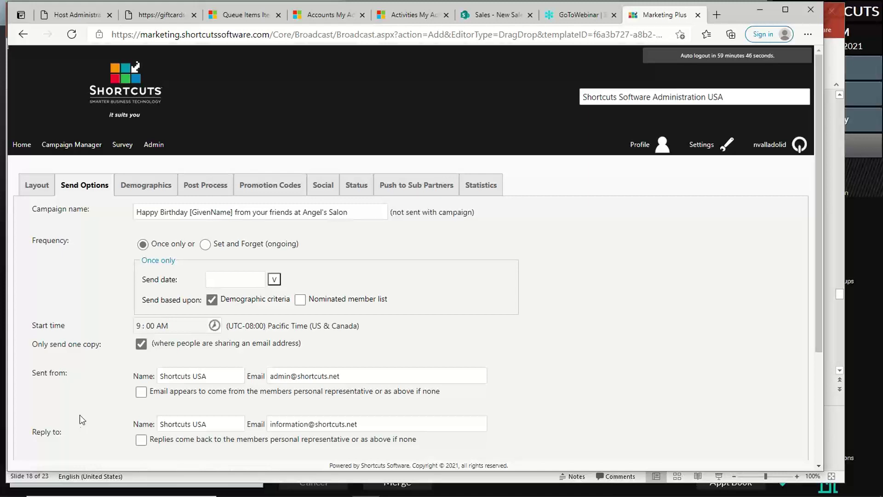
left_click(205, 244)
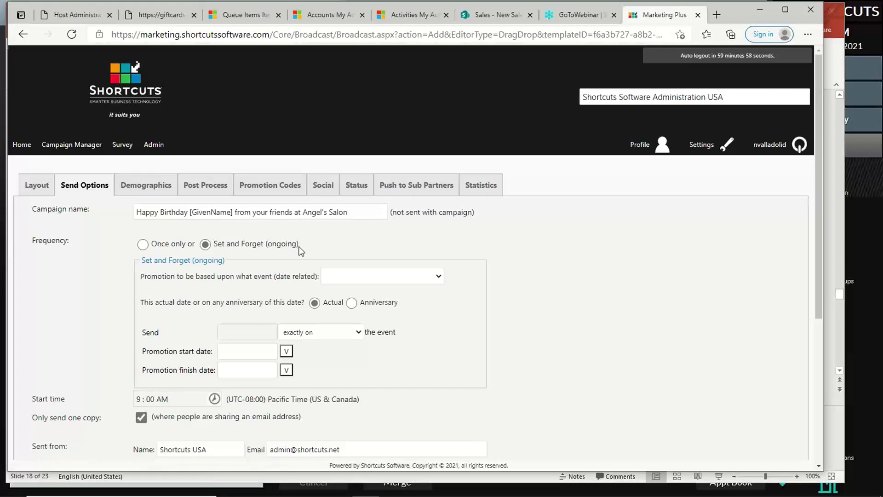
Base the ongoing promotion on the anniversary of the date of birth and schedule it for 1 week before the event.
left_click(440, 277)
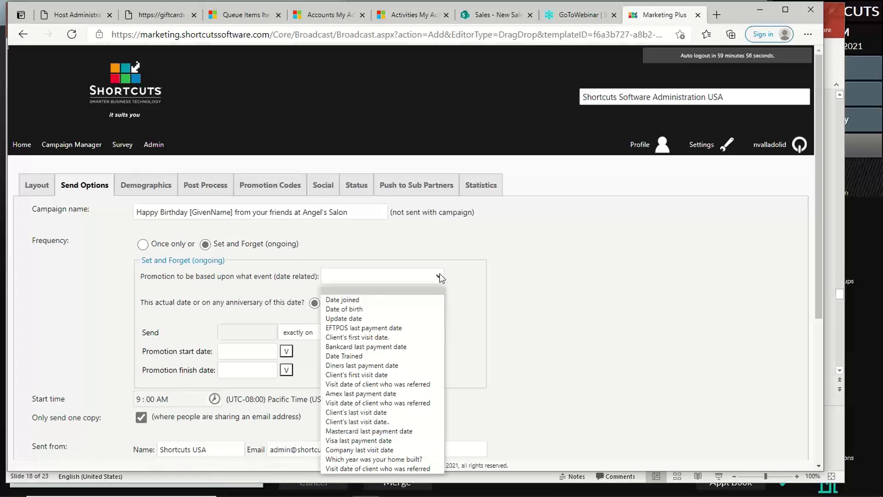
left_click(439, 276)
left_click(439, 276)
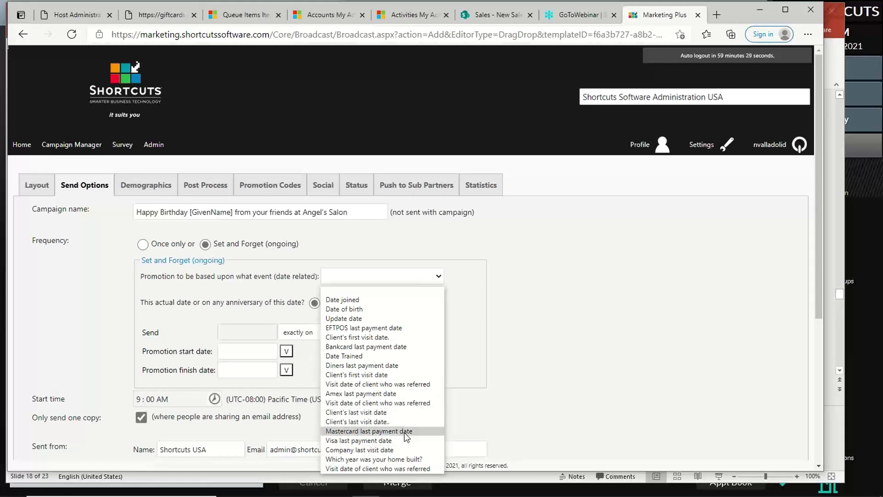
left_click(382, 309)
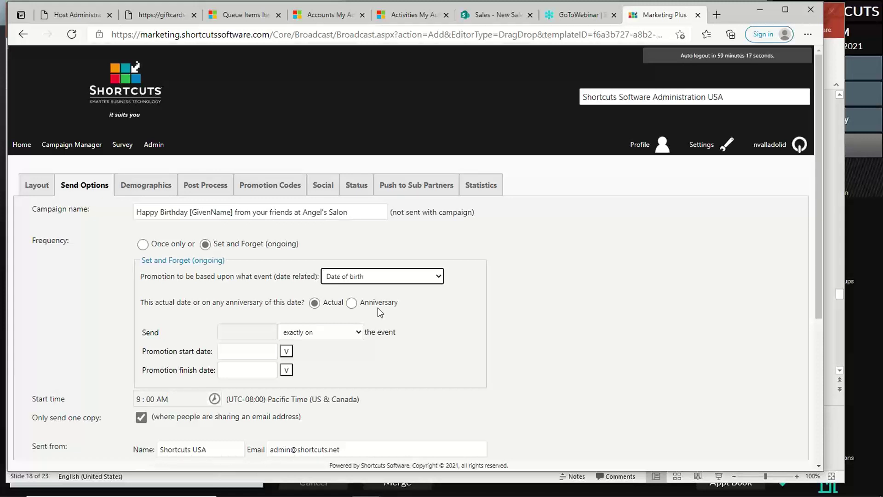
left_click(351, 303)
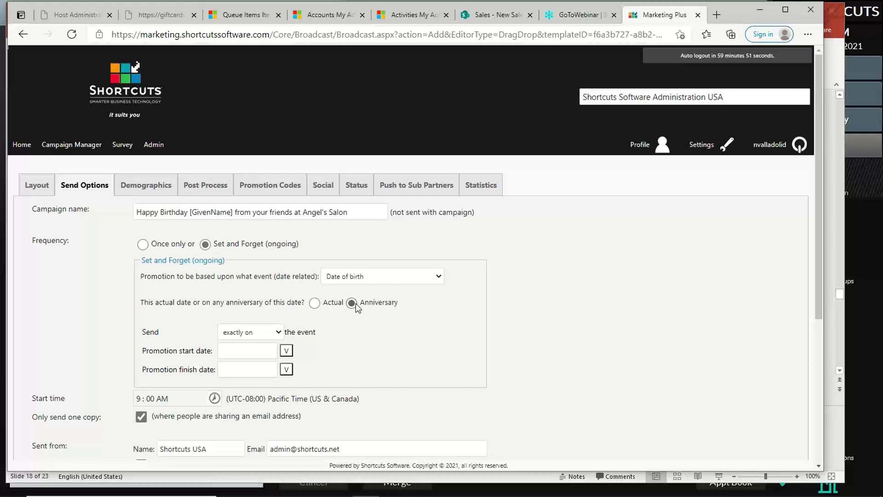
scroll(435, 311, "down", 2)
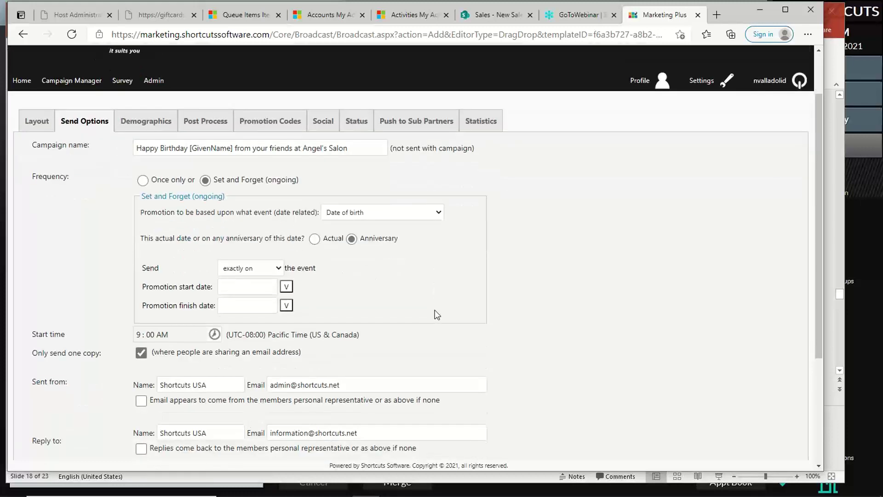
left_click(278, 269)
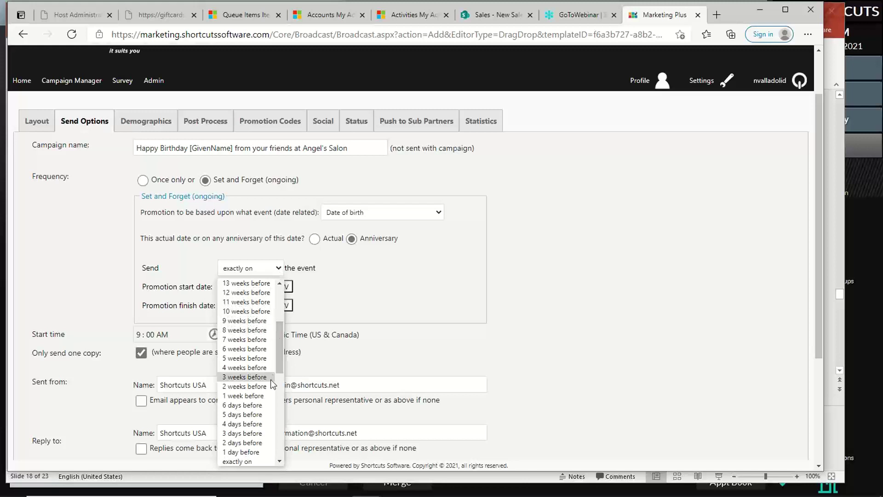
left_click(244, 397)
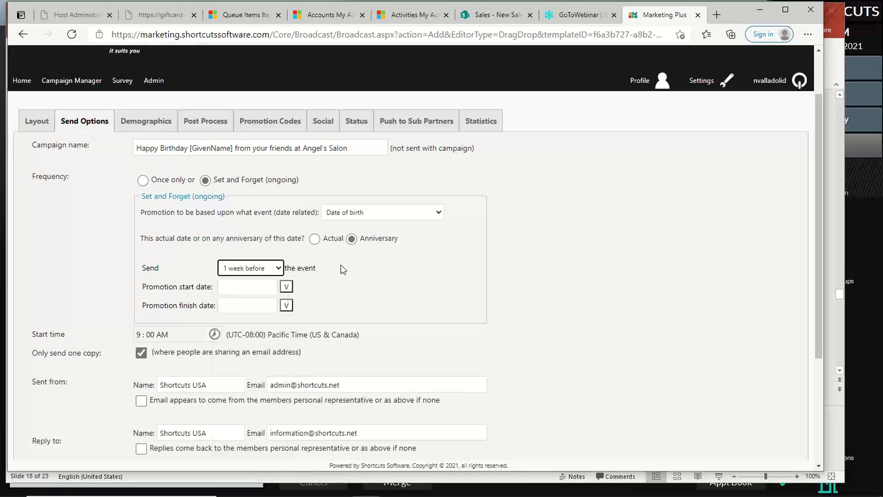
Set the promotion start date to 01/Jan/2025.
left_click(286, 288)
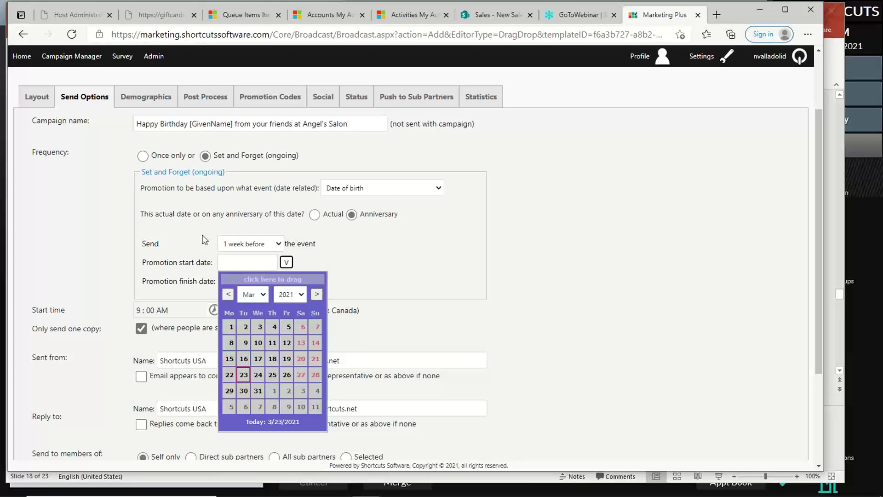
left_click(304, 295)
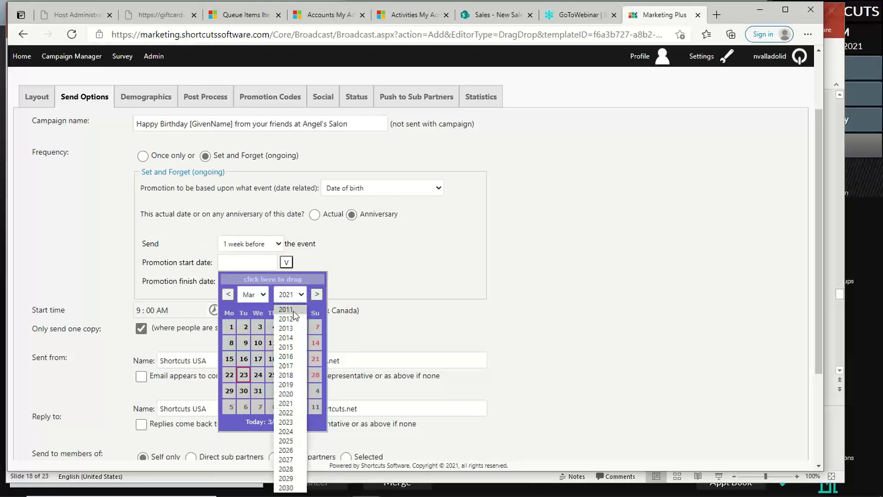
left_click(294, 440)
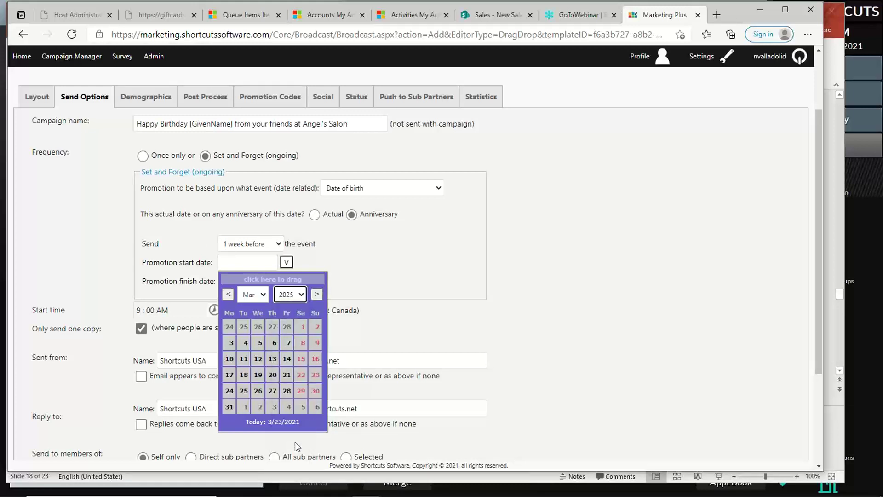
left_click(264, 295)
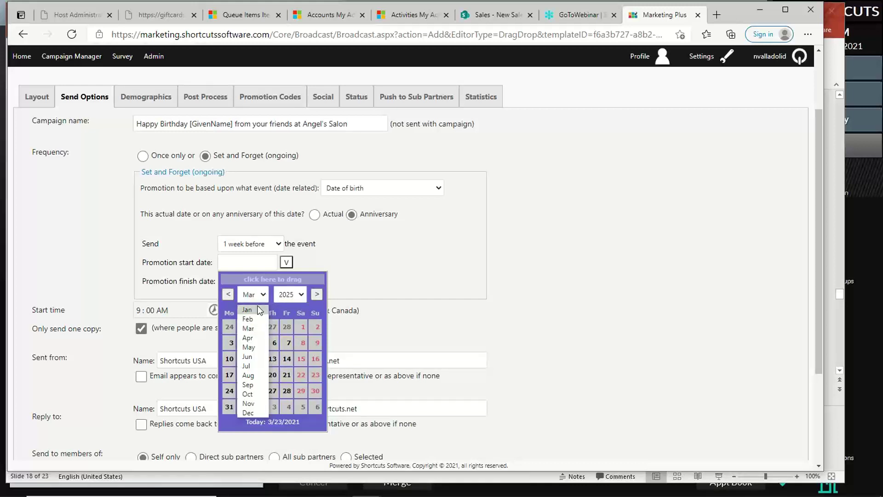
left_click(254, 306)
left_click(260, 328)
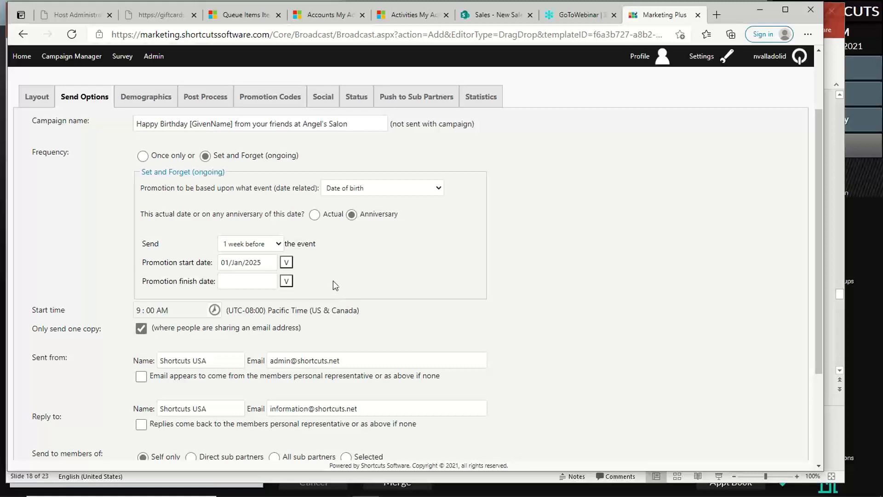
Change the promotion start date to 03/Mar/2021.
left_click(287, 263)
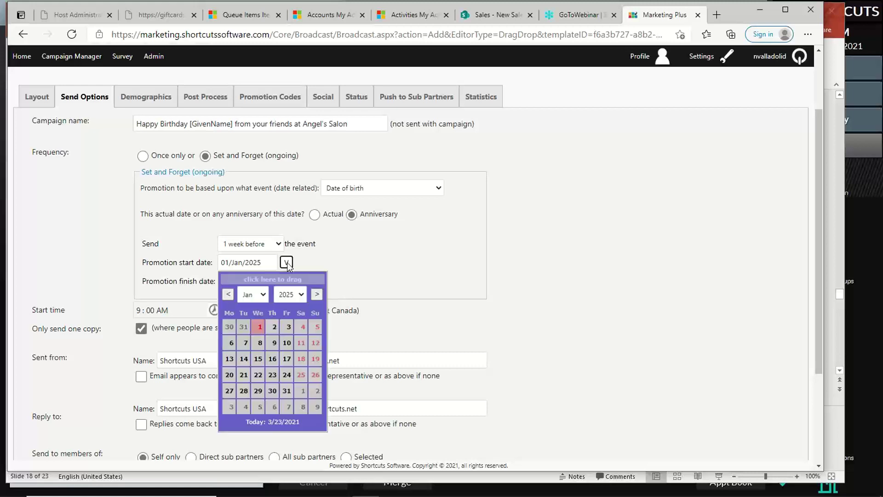
left_click(303, 294)
left_click(292, 403)
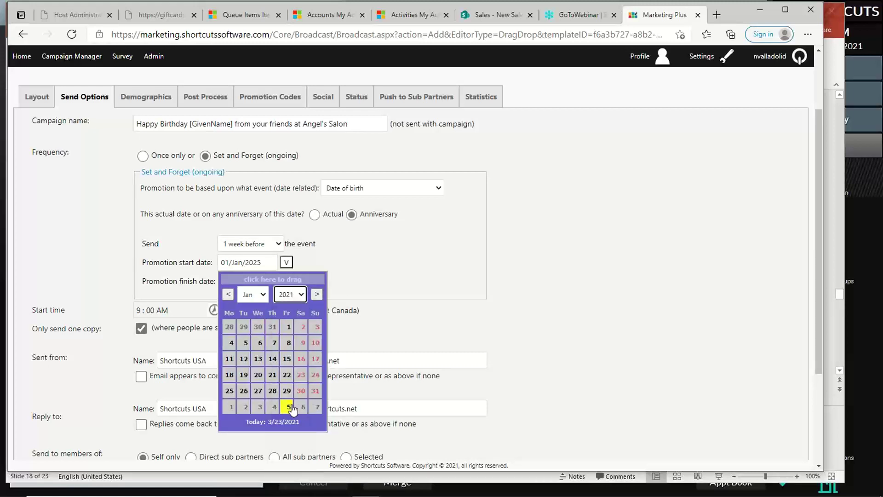
left_click(261, 295)
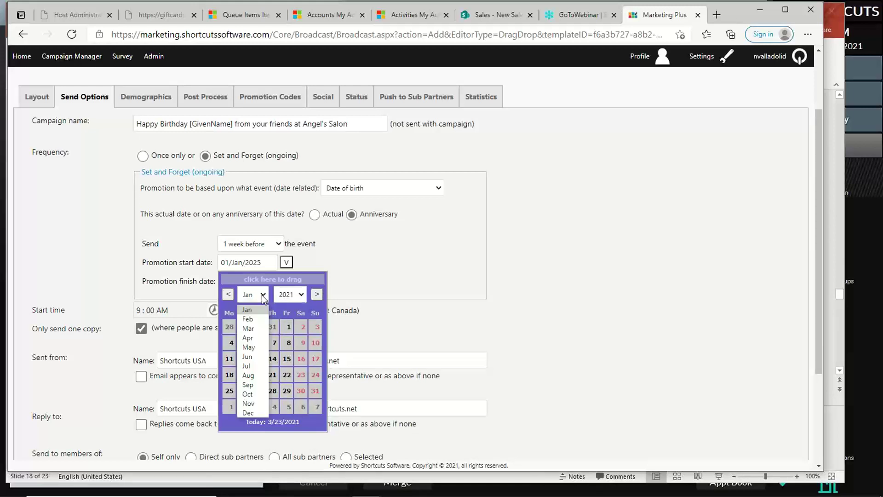
left_click(254, 326)
left_click(259, 327)
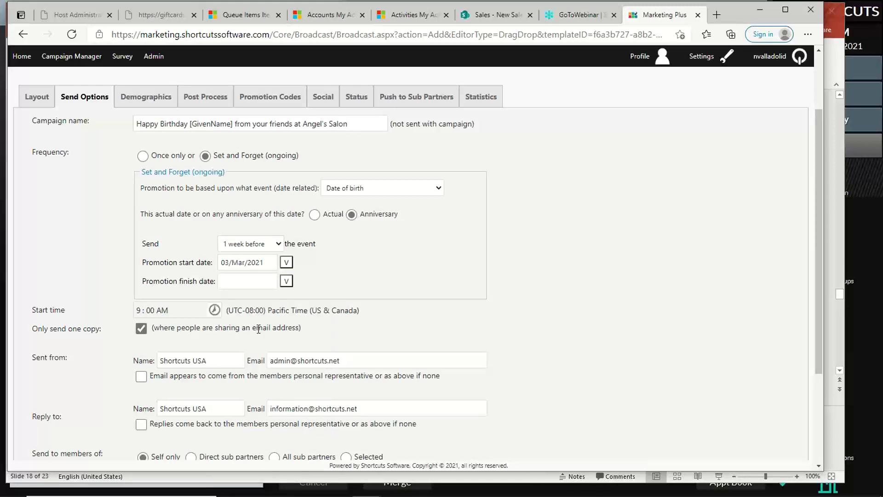
Set the promotion finish date to 01/Mar/2025.
left_click(287, 281)
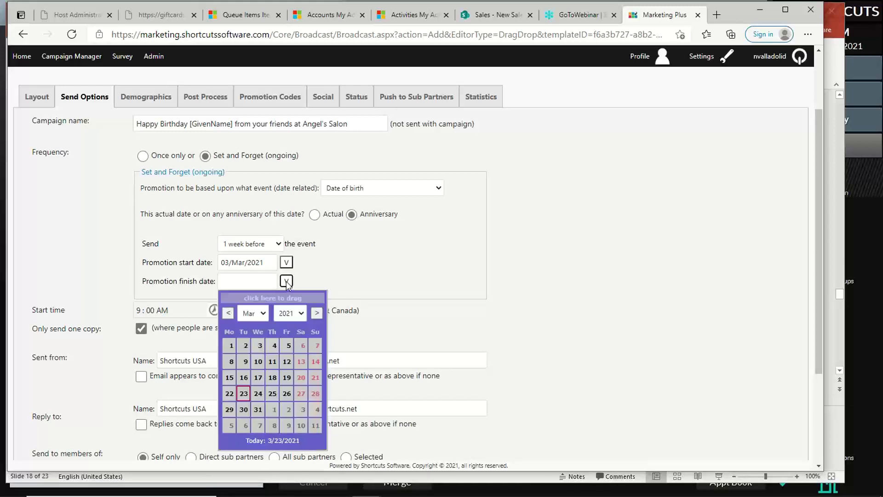
left_click(302, 313)
left_click(292, 250)
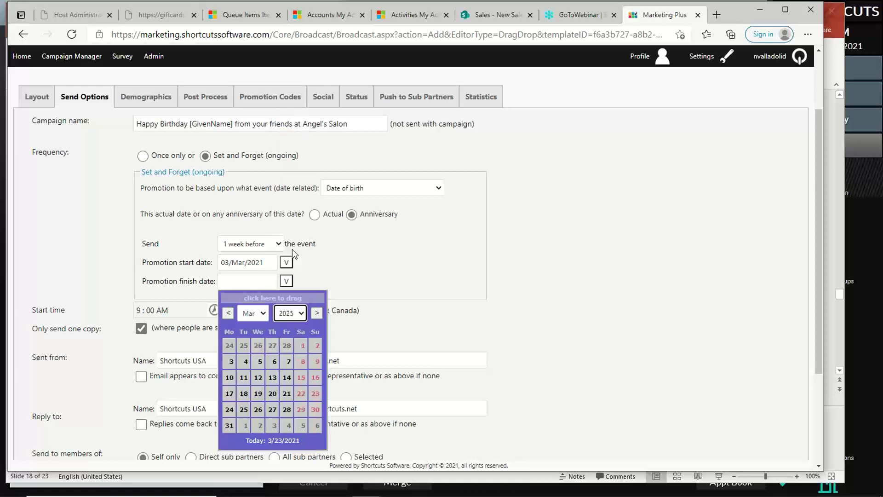
left_click(304, 345)
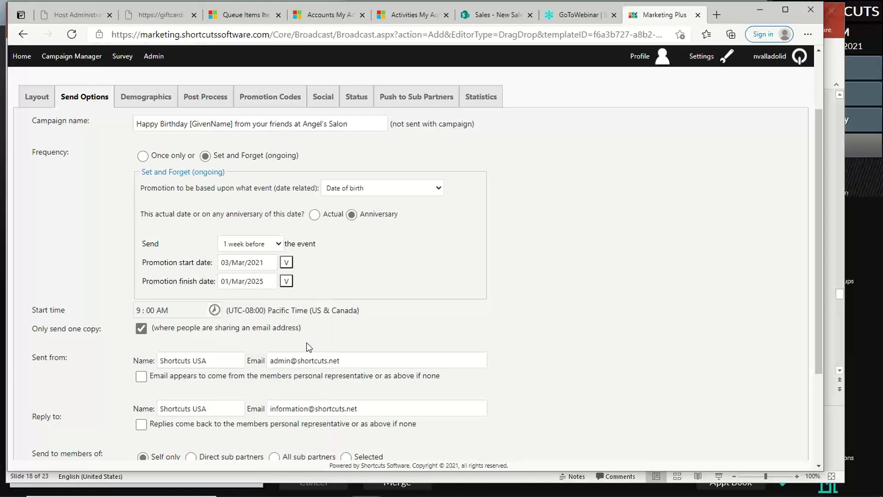
Review the send time settings for the campaign's start time.
scroll(367, 268, "down", 3)
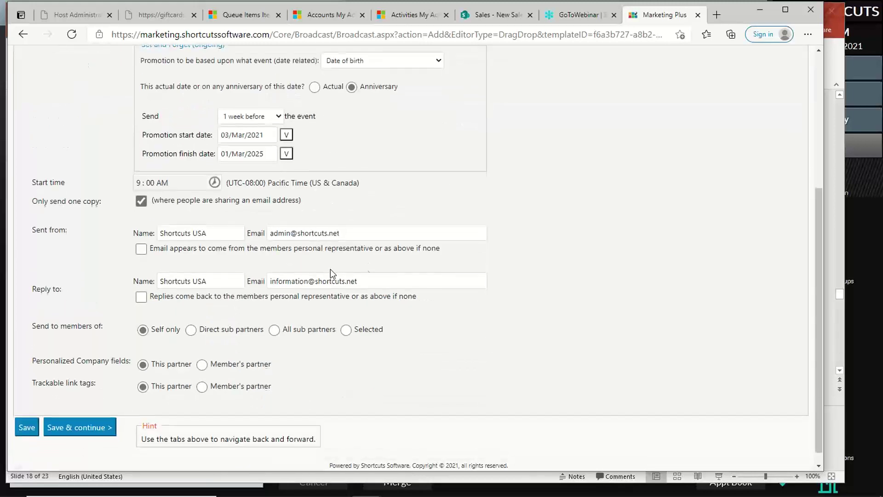
left_click(190, 183)
left_click(121, 181)
left_click(163, 181)
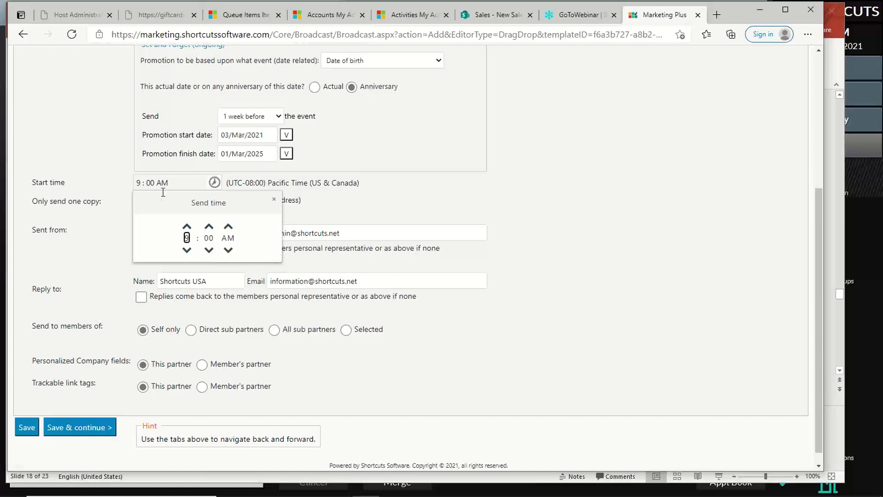
left_click(103, 224)
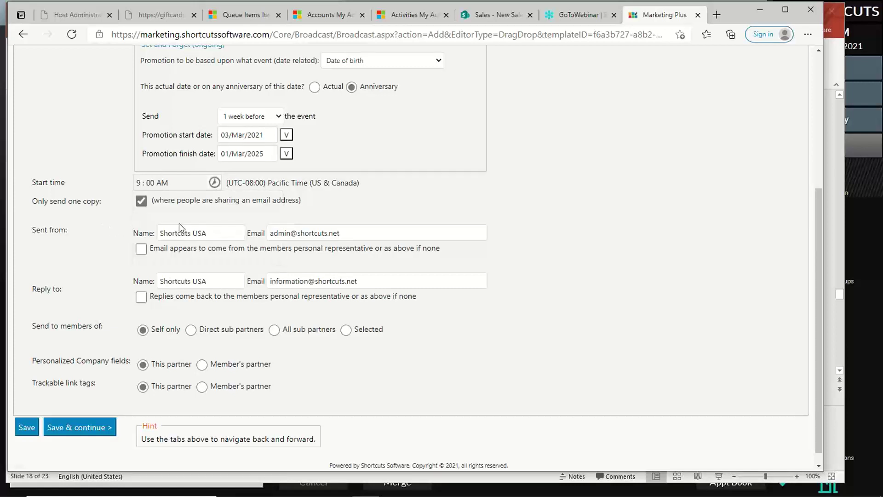
Set the Sent from name to Angel's Salon, then save the send options and continue to the demographics.
left_click_drag(225, 233, 152, 236)
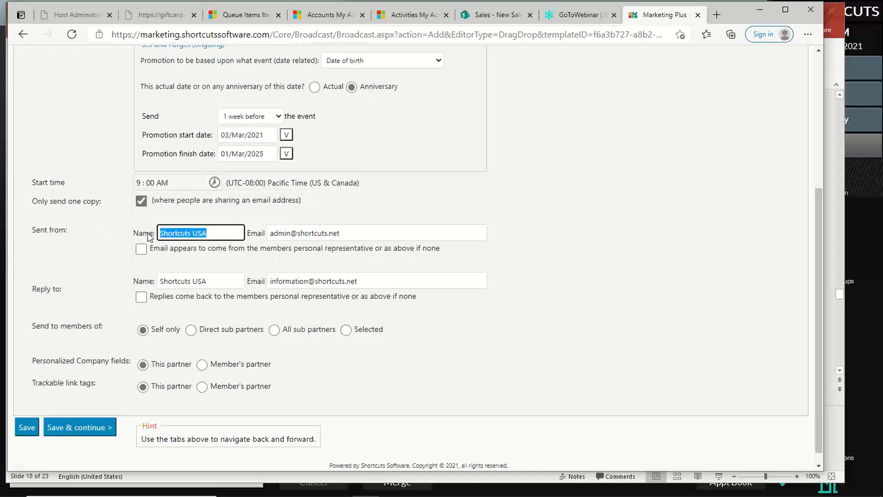
left_click_drag(216, 283, 152, 284)
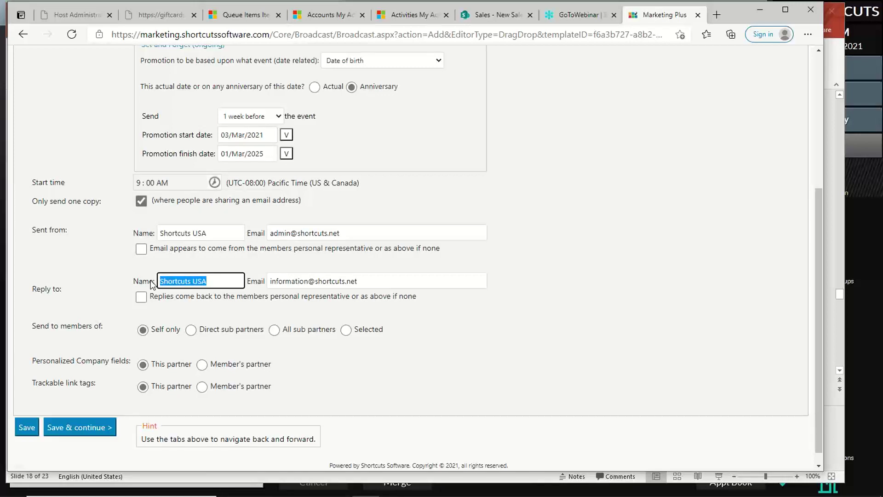
left_click(217, 231)
left_click_drag(218, 229, 141, 225)
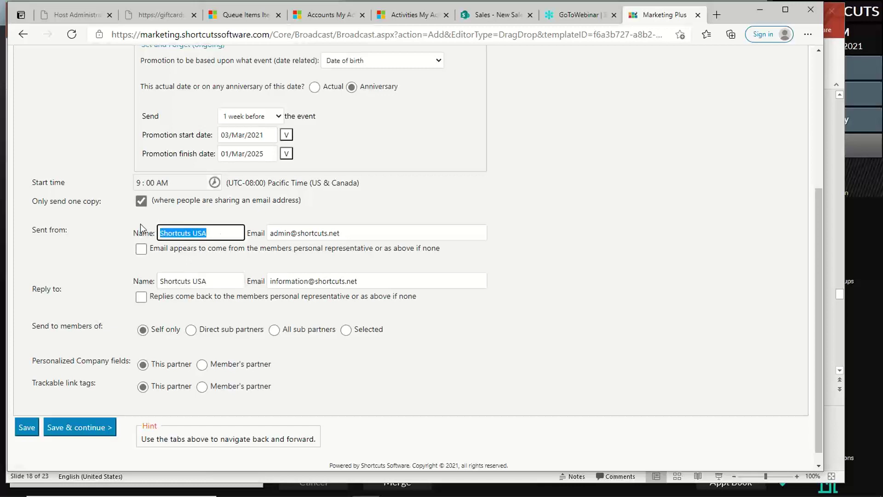
type("Ange")
type("l's Salon")
left_click(71, 251)
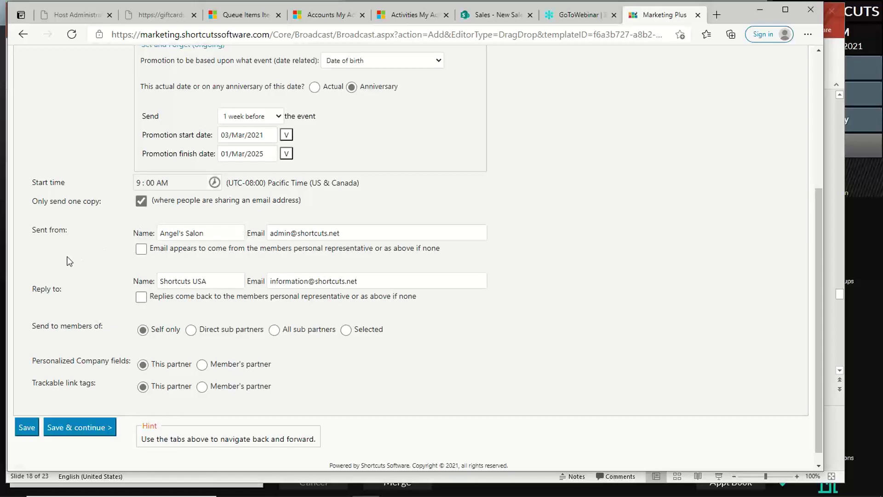
scroll(69, 257, "down", 1)
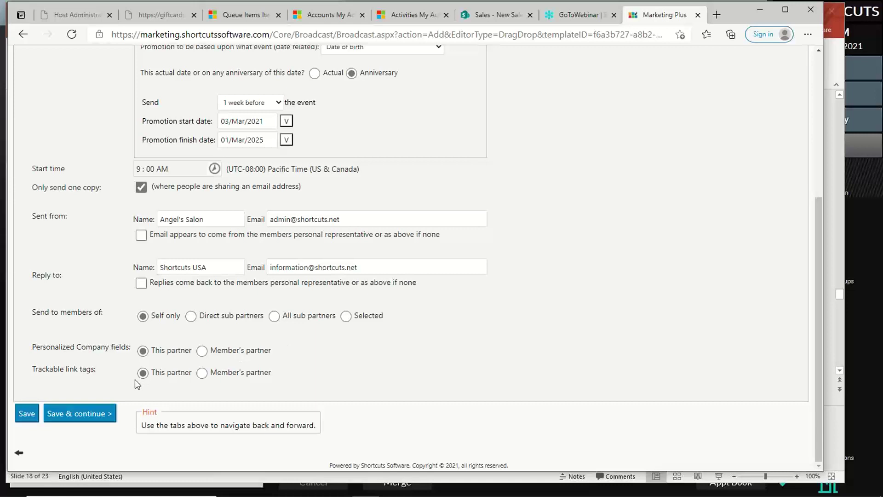
left_click(82, 413)
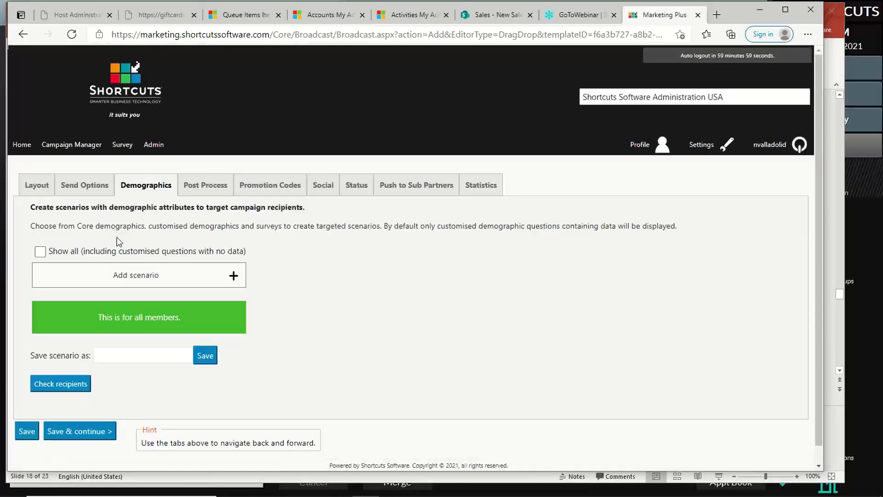
Add a scenario using Shortcuts Software Administration USA Demographics with the Demographics category, and review the demographics available for it.
left_click(233, 276)
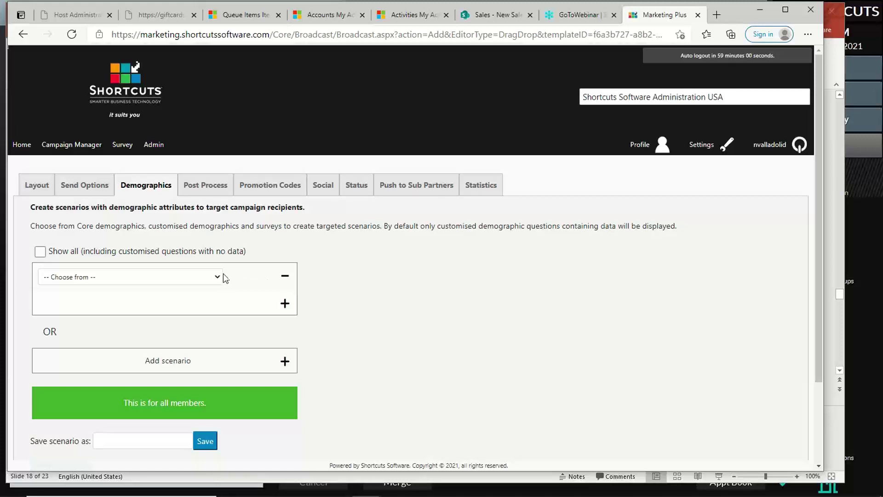
left_click(215, 277)
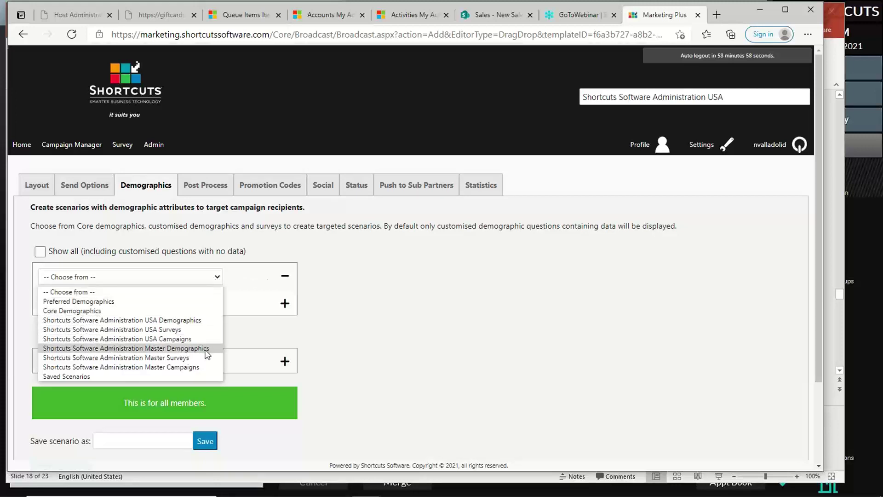
left_click(212, 320)
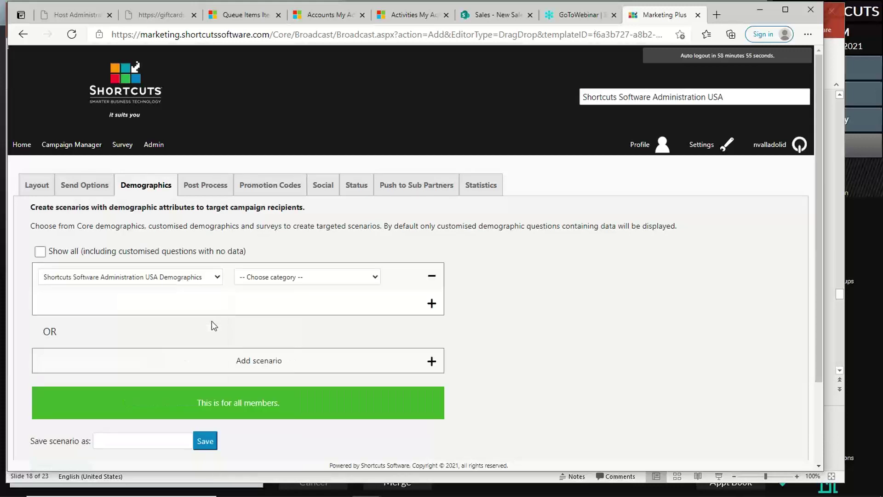
left_click(378, 277)
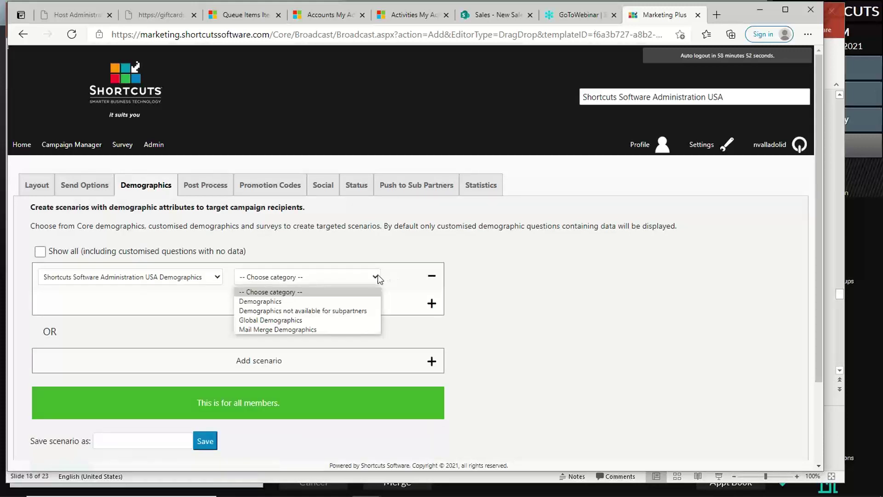
left_click(338, 300)
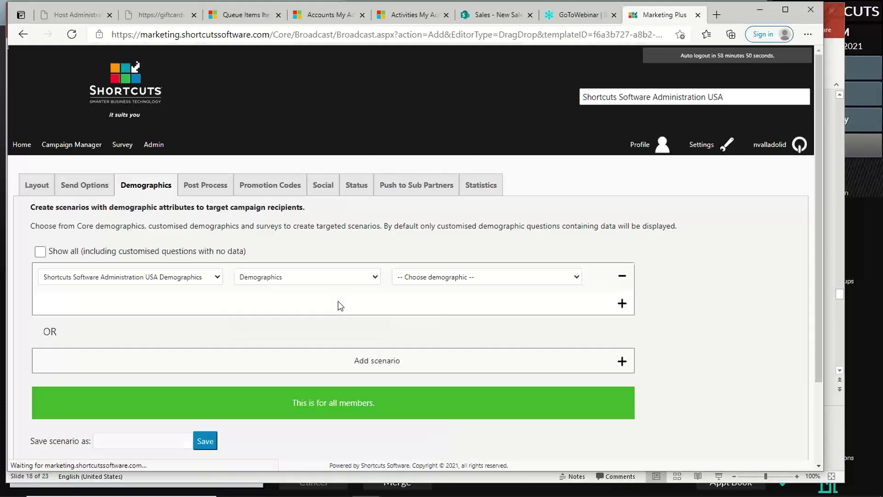
left_click(575, 277)
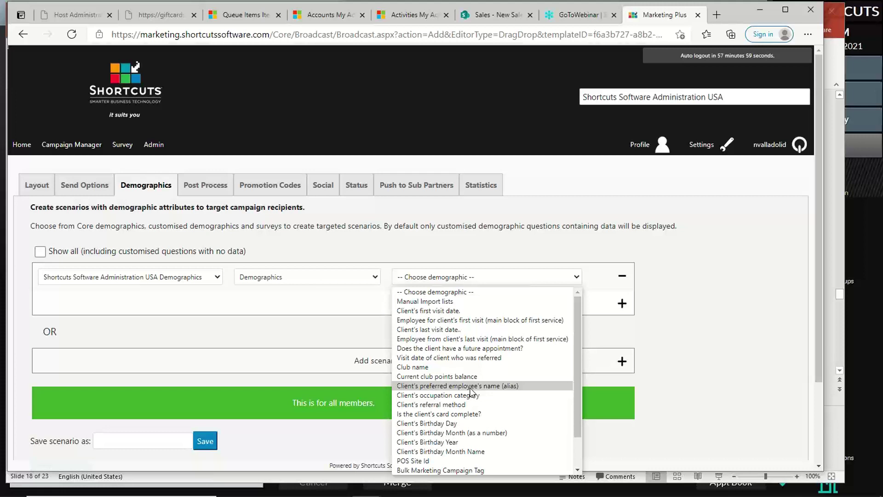
left_click(656, 331)
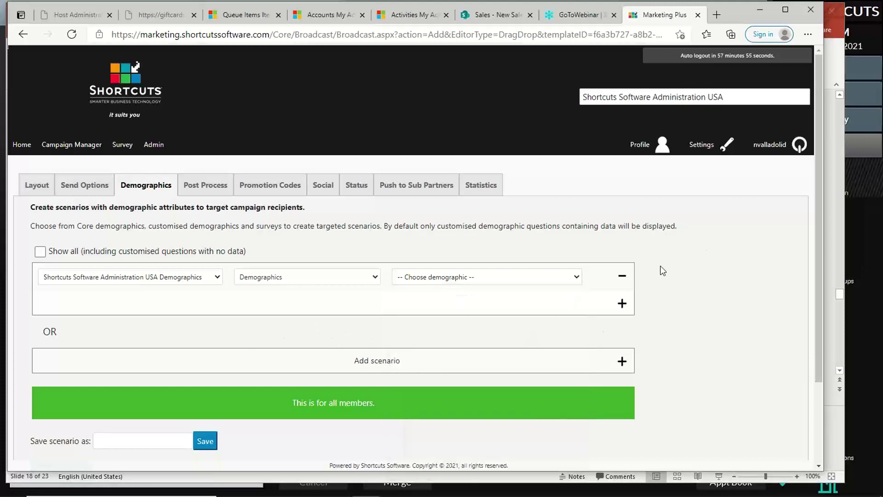
Review the full list of demographics available for the scenario, leaving none chosen.
left_click(568, 280)
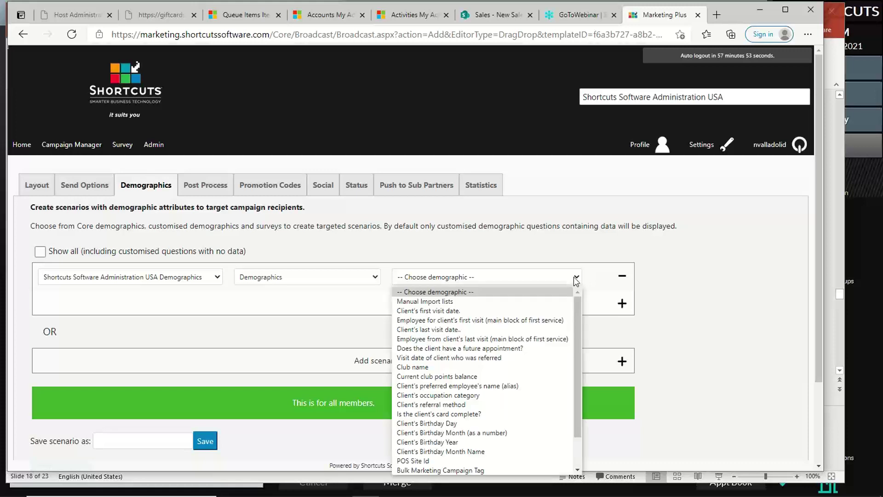
scroll(540, 346, "down", 1)
scroll(540, 347, "down", 1)
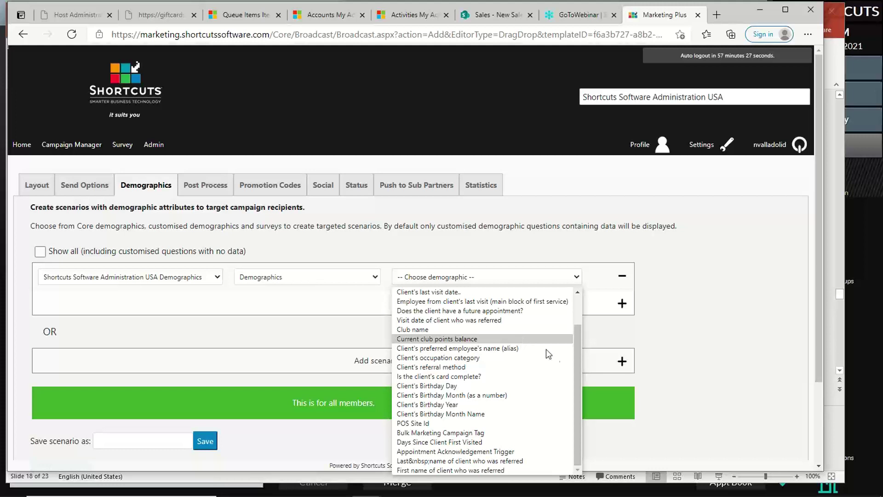
left_click(647, 350)
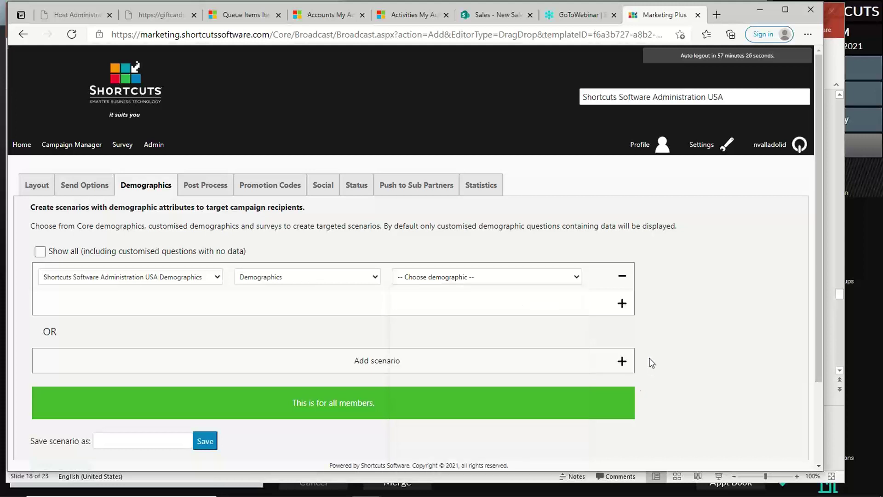
Remove the scenario so the campaign targets all members, then save the demographics and continue to post process.
left_click(623, 276)
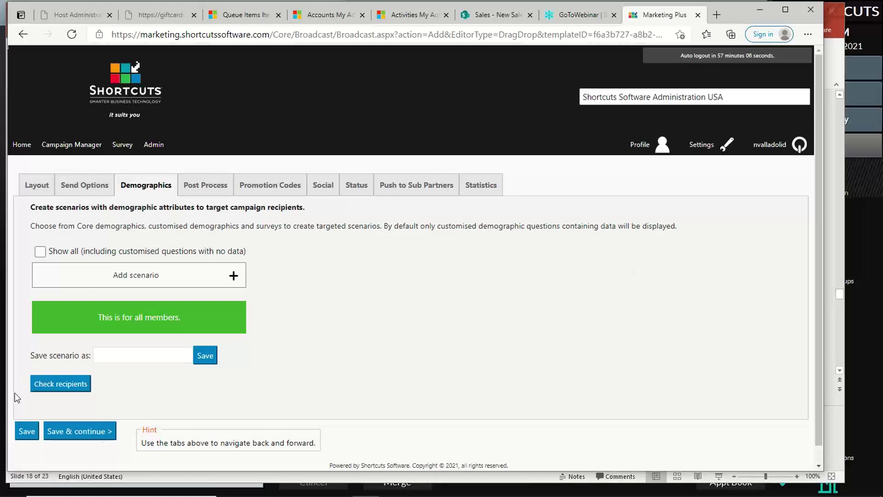
left_click(94, 432)
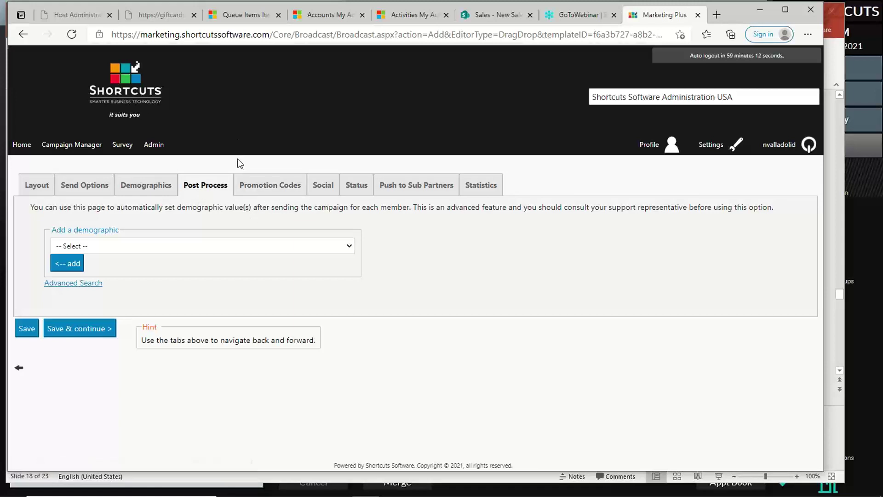
Associate the campaign with the BIRTHDAY promotion code.
left_click(262, 194)
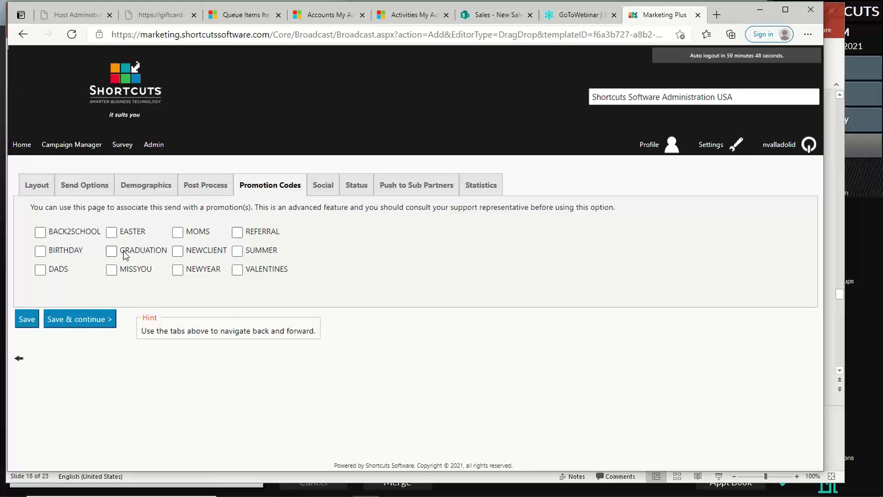
left_click(40, 252)
left_click(41, 253)
left_click(40, 252)
Review the campaign's Facebook and Twitter sharing options, including the Facebook message field.
left_click(324, 186)
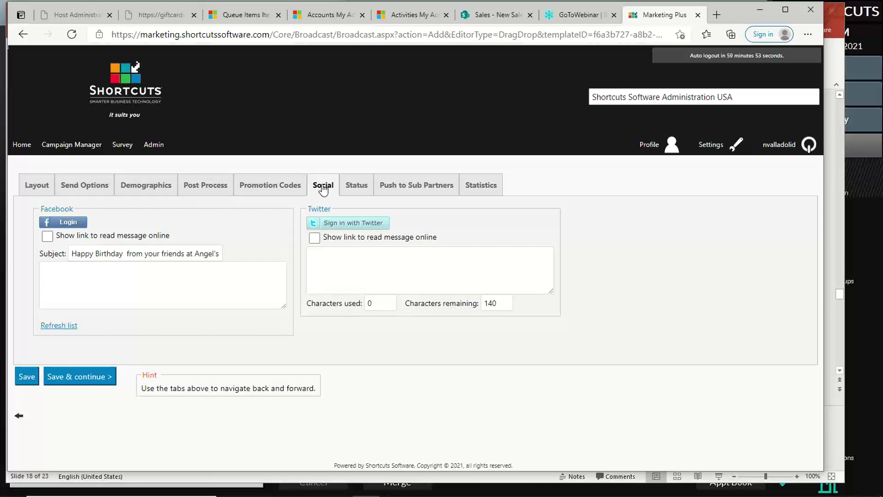
left_click(222, 273)
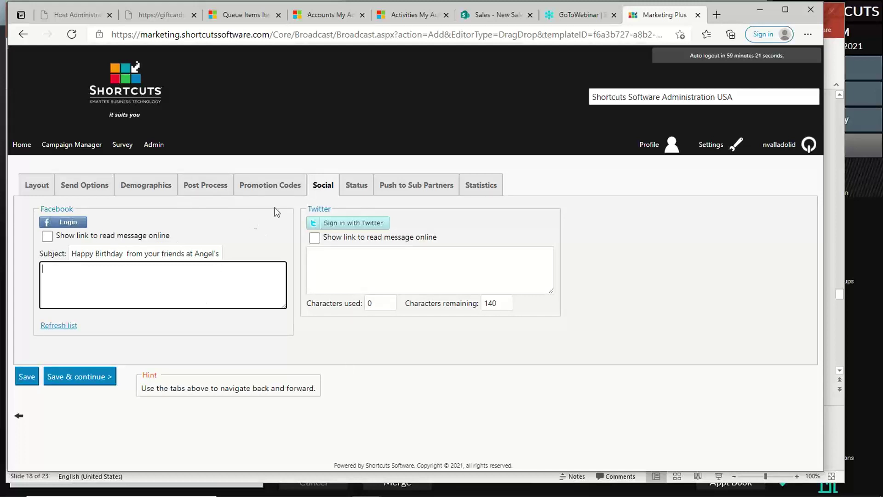
Send a test email of the campaign to the already selected recipient and tick all four approval checks in the campaign status.
left_click(361, 189)
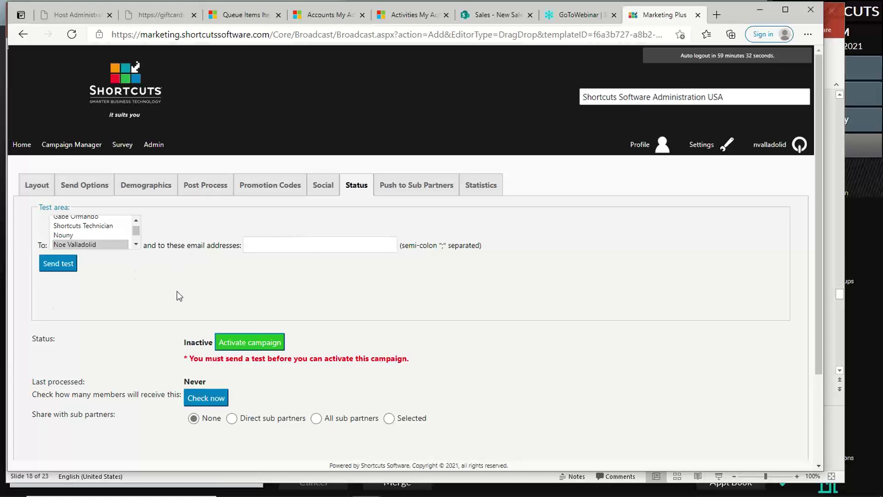
scroll(179, 296, "down", 2)
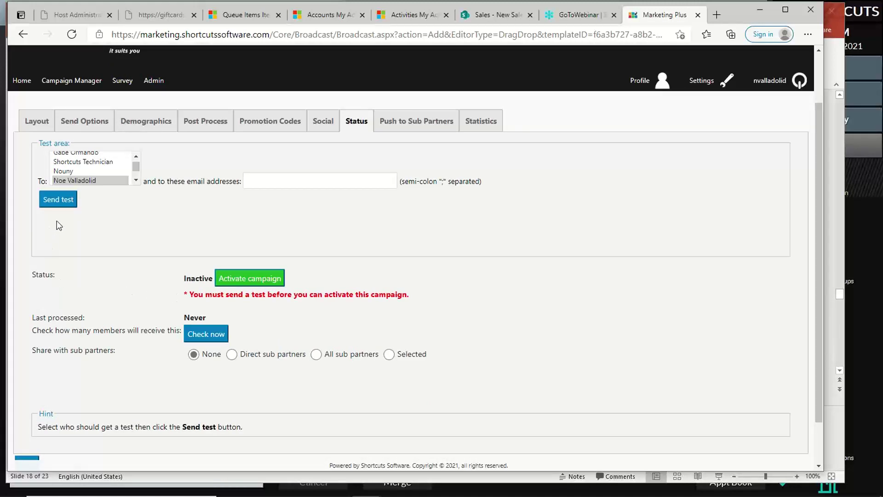
left_click(284, 177)
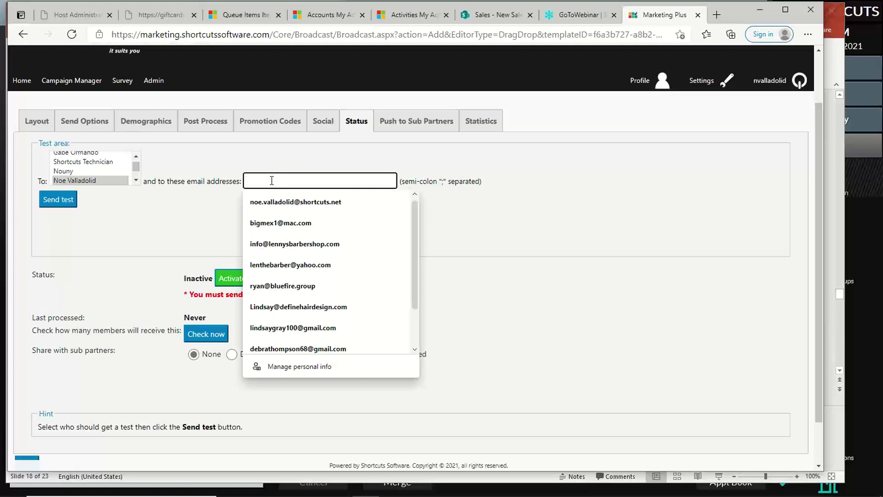
left_click(211, 204)
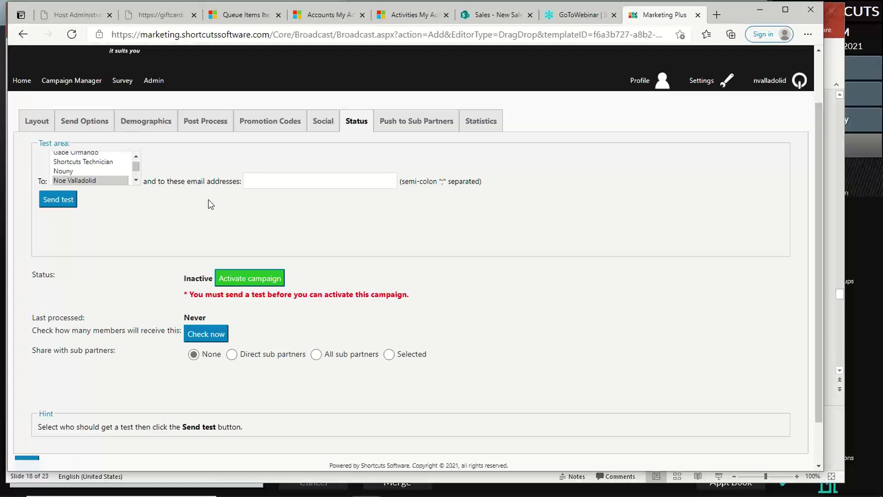
left_click(57, 198)
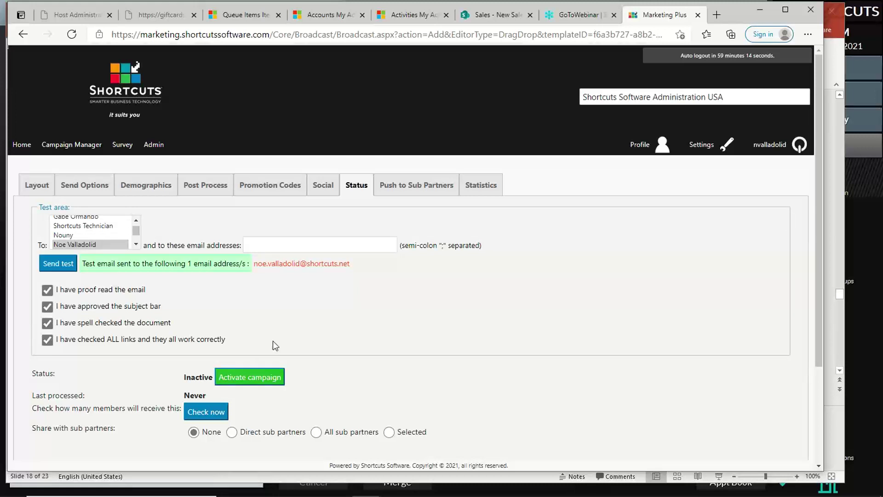
Save the campaign's status settings without activating it and return to the home page.
scroll(276, 339, "down", 3)
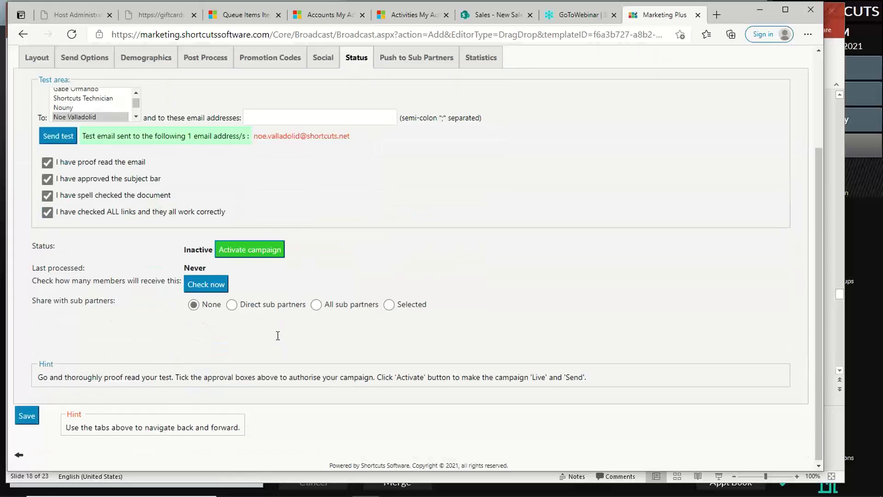
left_click(29, 417)
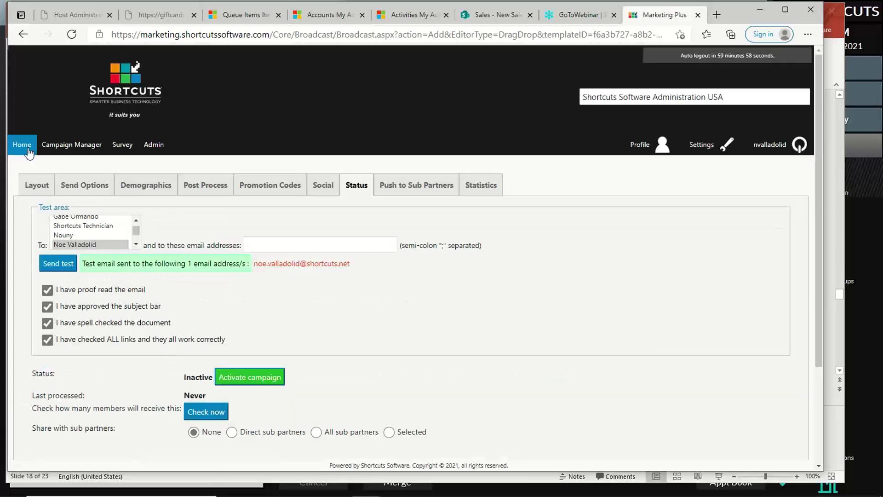
left_click(23, 145)
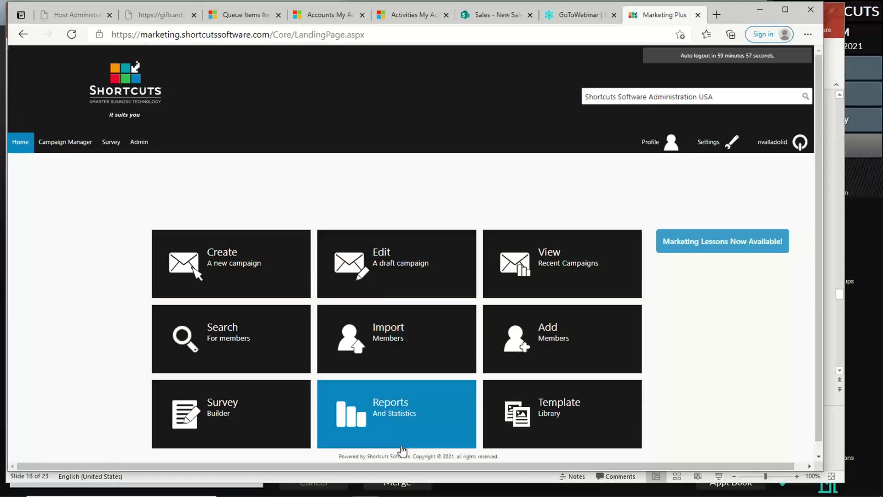
Switch to the Shortcuts Marketing Plus - Basics.pptx presentation in PowerPoint.
mouse_move(420, 490)
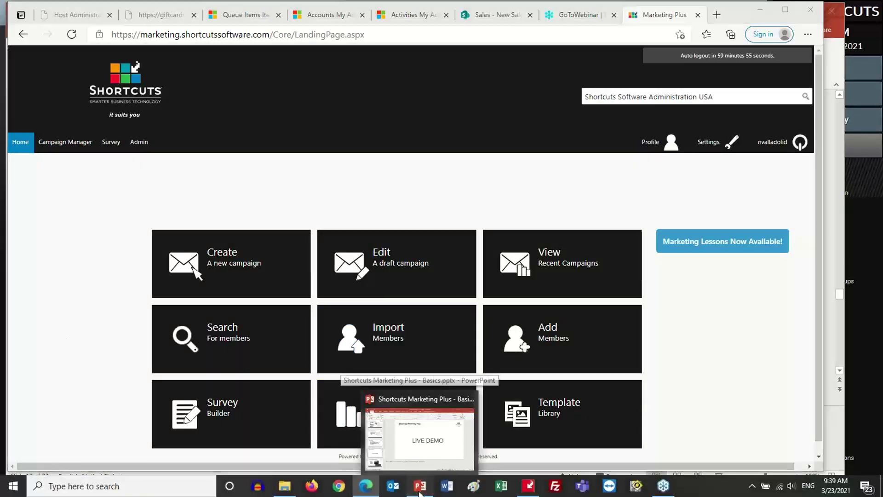
left_click(424, 433)
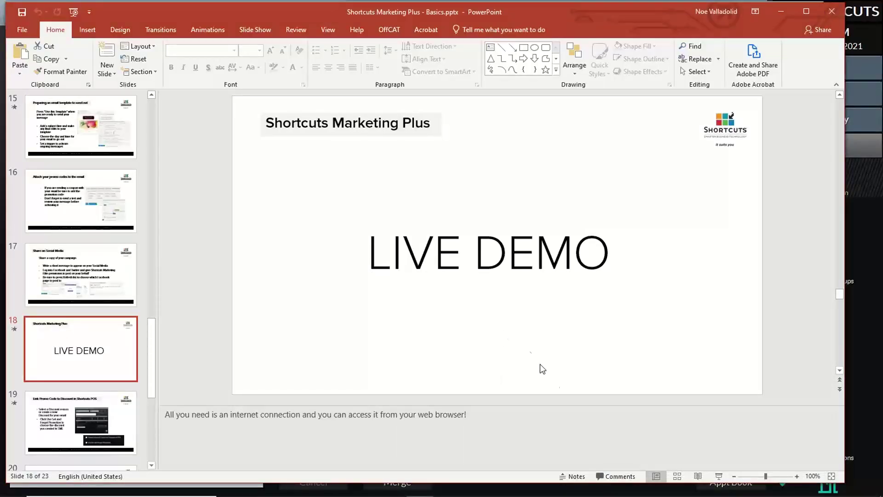